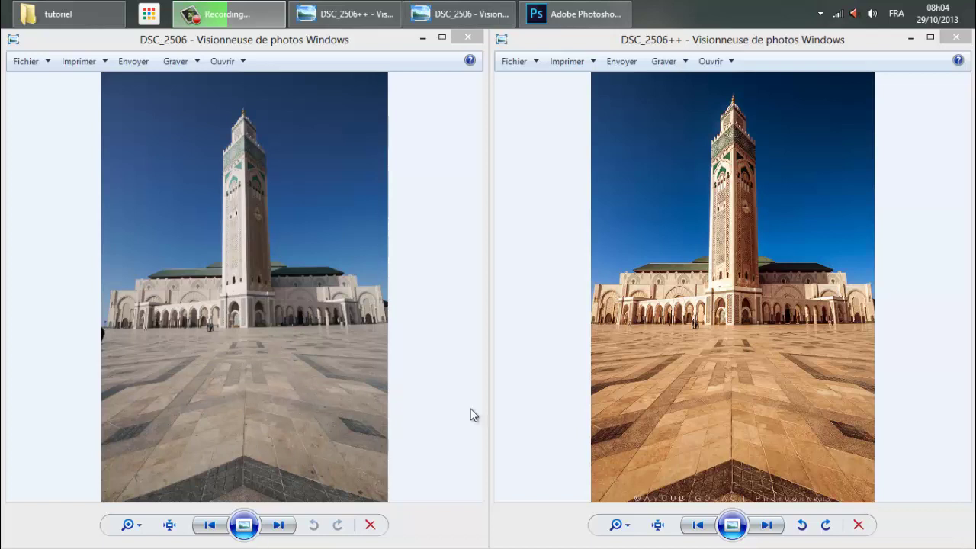
Open DSC_2492 from the tutoriel folder in Photo Viewer, then widen the window and shift it right.
left_click(61, 11)
double_click(225, 169)
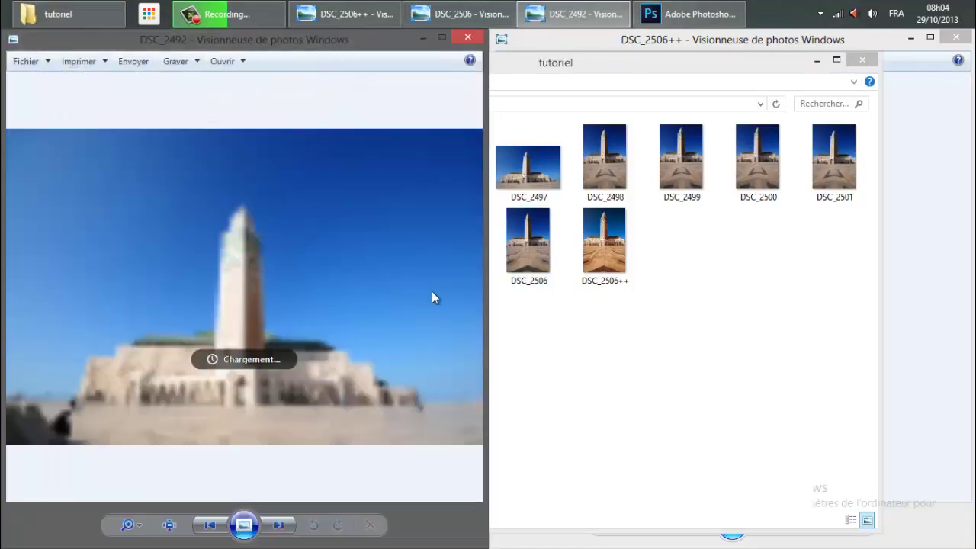
left_click_drag(486, 290, 681, 292)
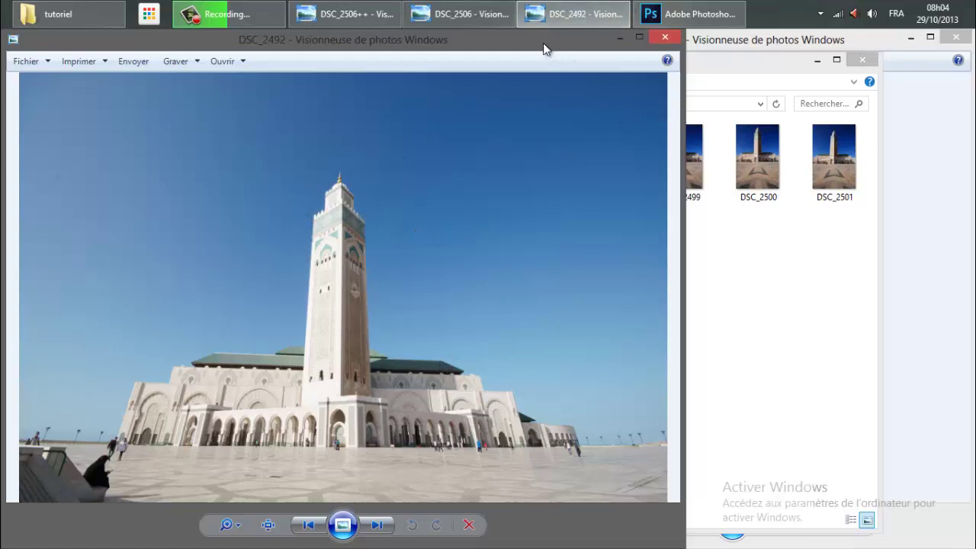
left_click_drag(543, 49, 612, 41)
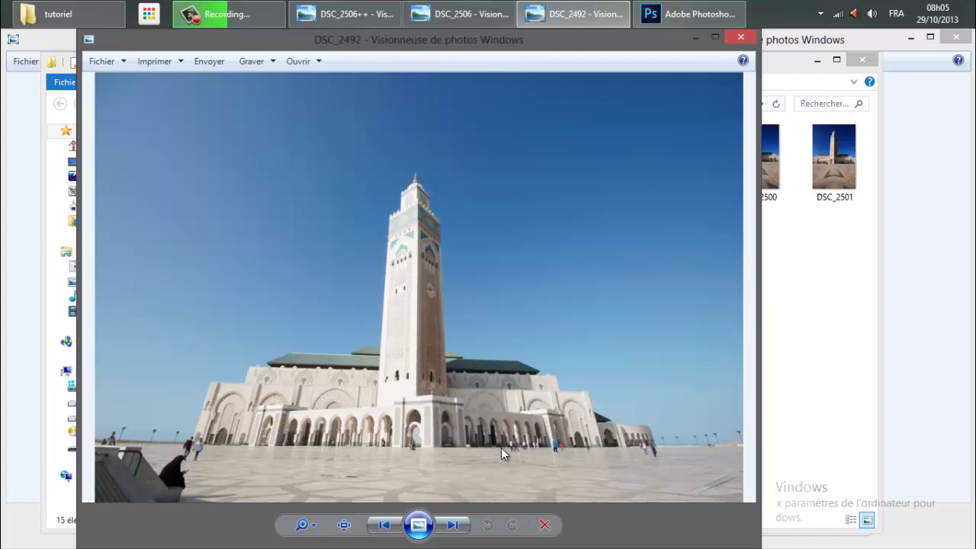
Browse through DSC_2494 to DSC_2499, compare it with DSC_2498, and dock the viewer on the right.
key("Right")
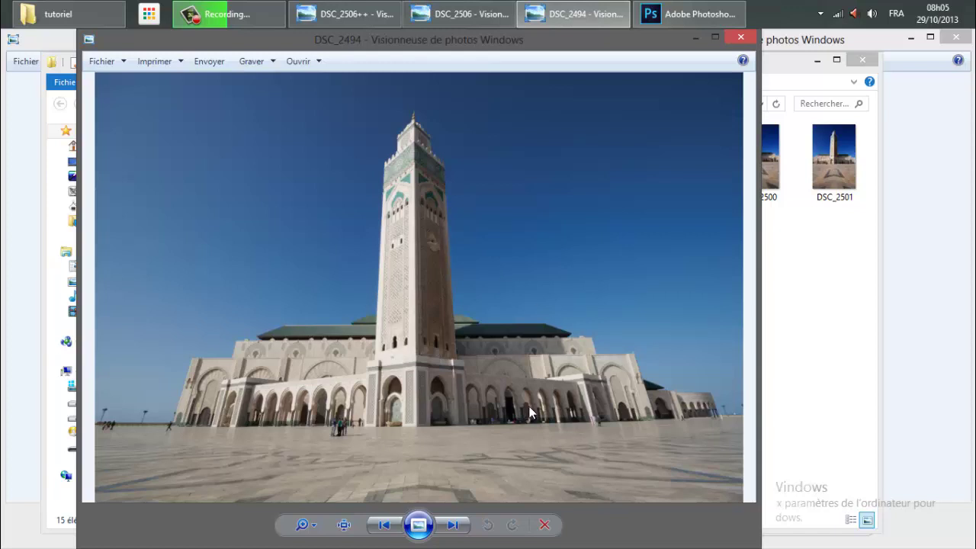
key("Right")
key("Right")
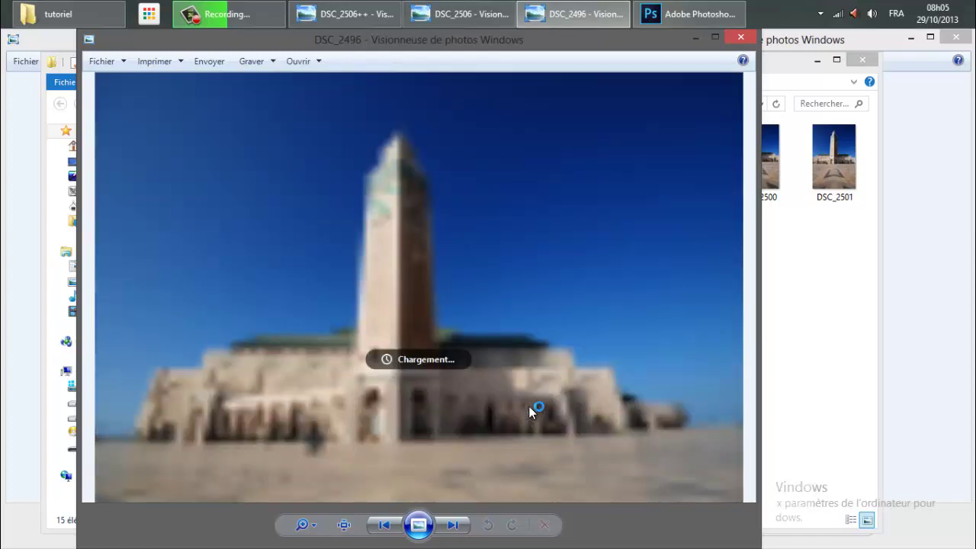
key("Right")
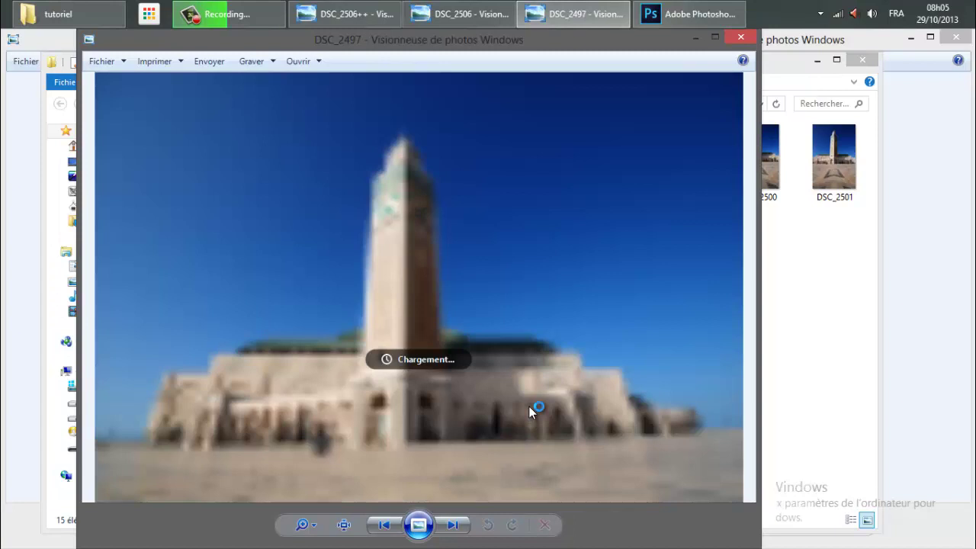
key("Right")
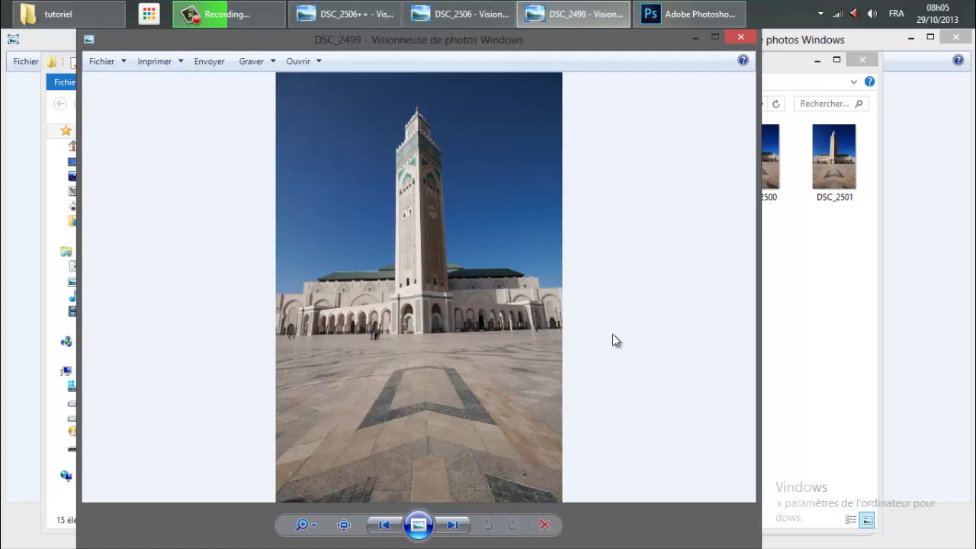
key("Right")
key("Left")
key("Right")
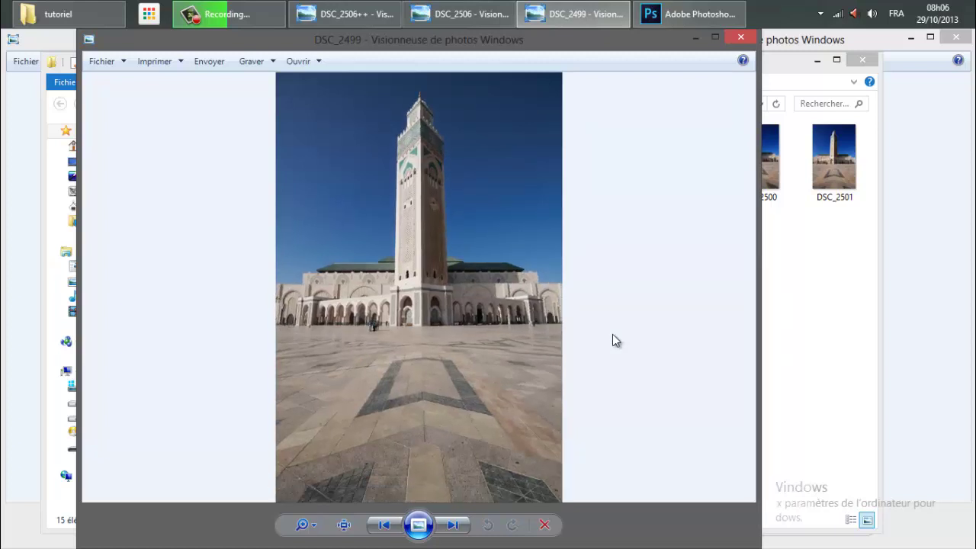
key("Left")
key("Right")
key("Left")
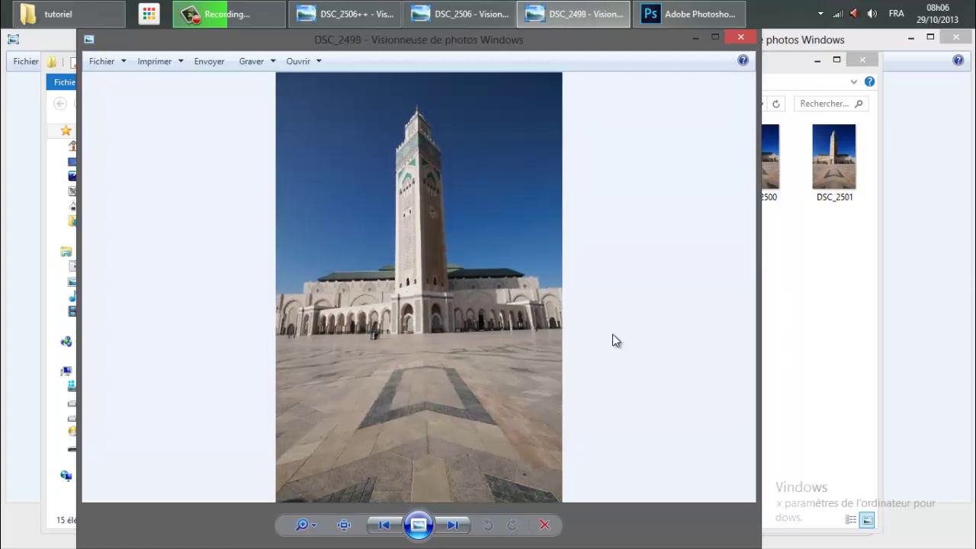
key("Right")
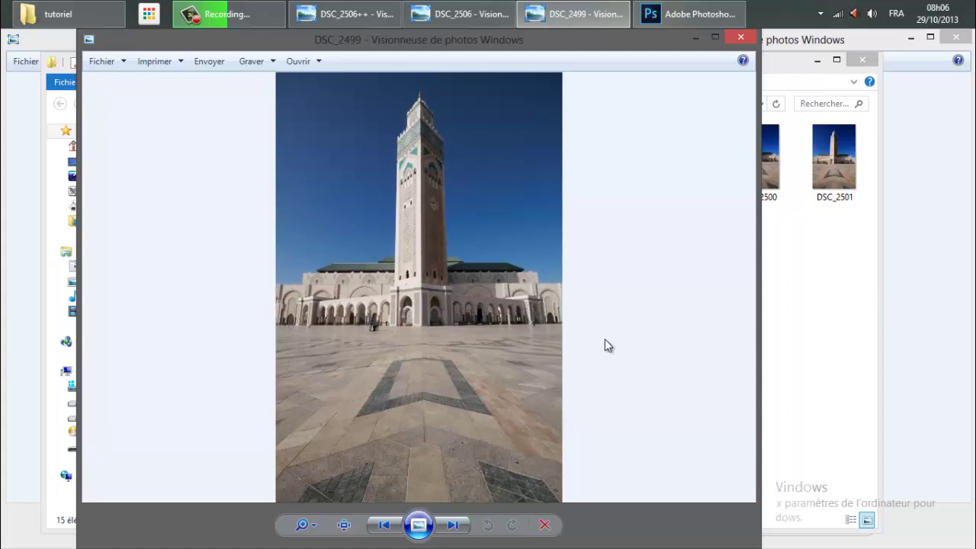
mouse_move(478, 52)
left_mouse_down()
mouse_move(975, 267)
mouse_move(975, 255)
left_mouse_up()
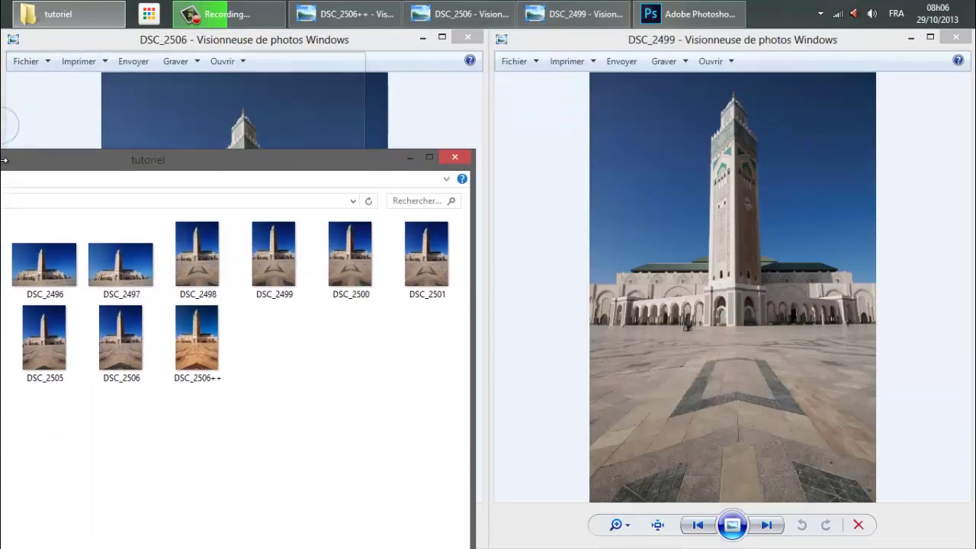
Snap the tutoriel folder to the left half, preview DSC_2506, and close the extra viewers.
left_click_drag(410, 70, 0, 164)
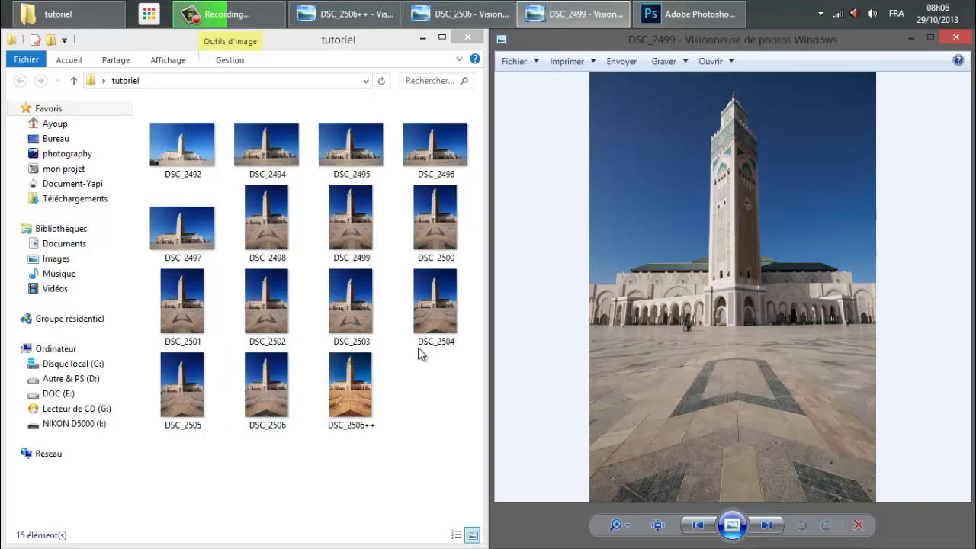
double_click(253, 392)
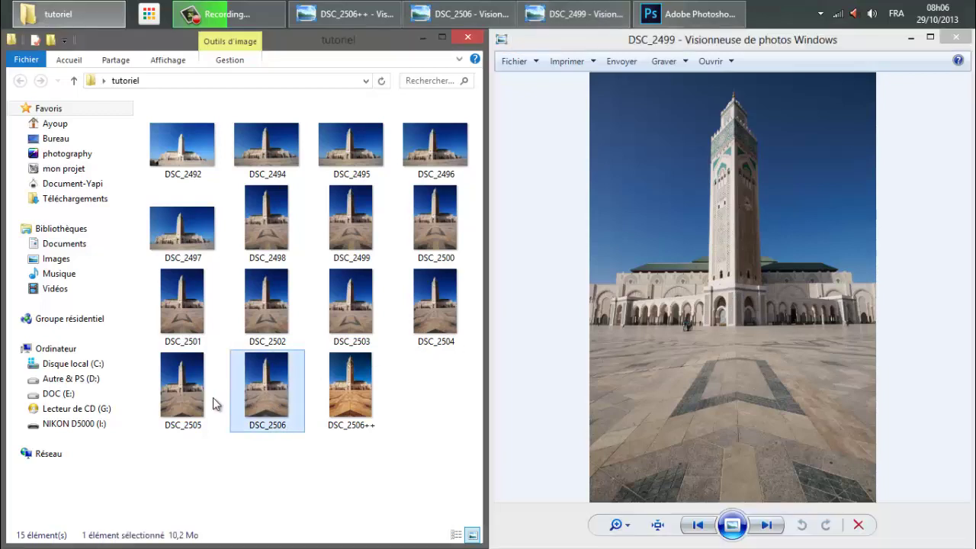
left_click(365, 314)
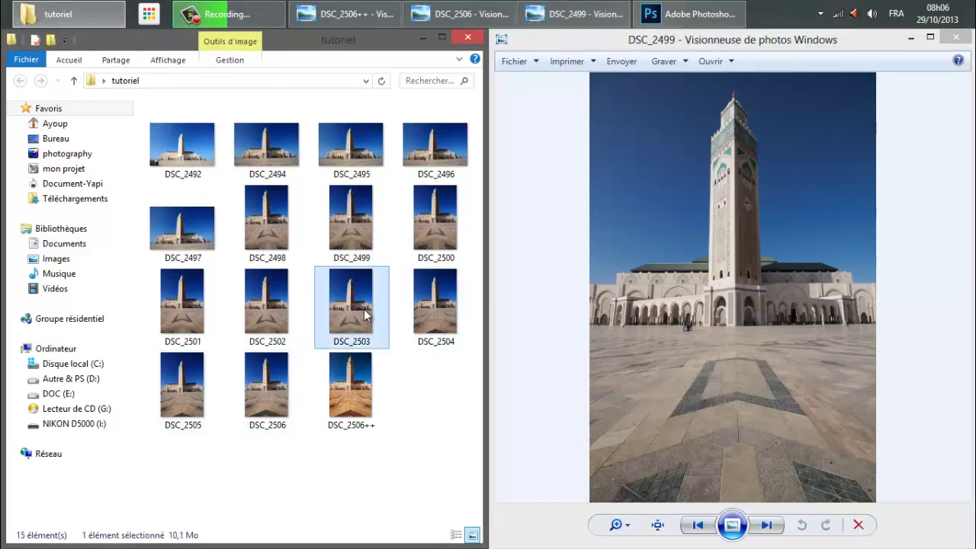
left_click(415, 312)
double_click(274, 395)
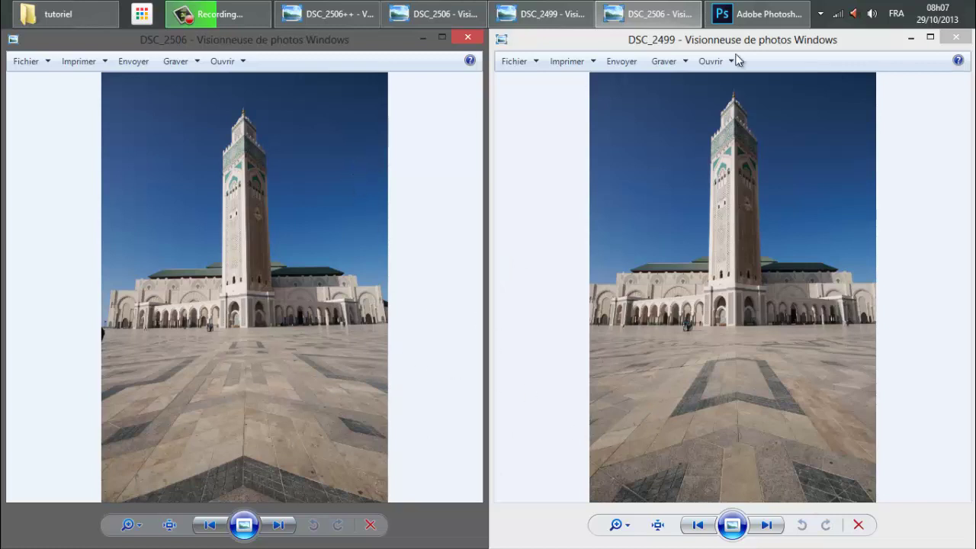
left_click(955, 37)
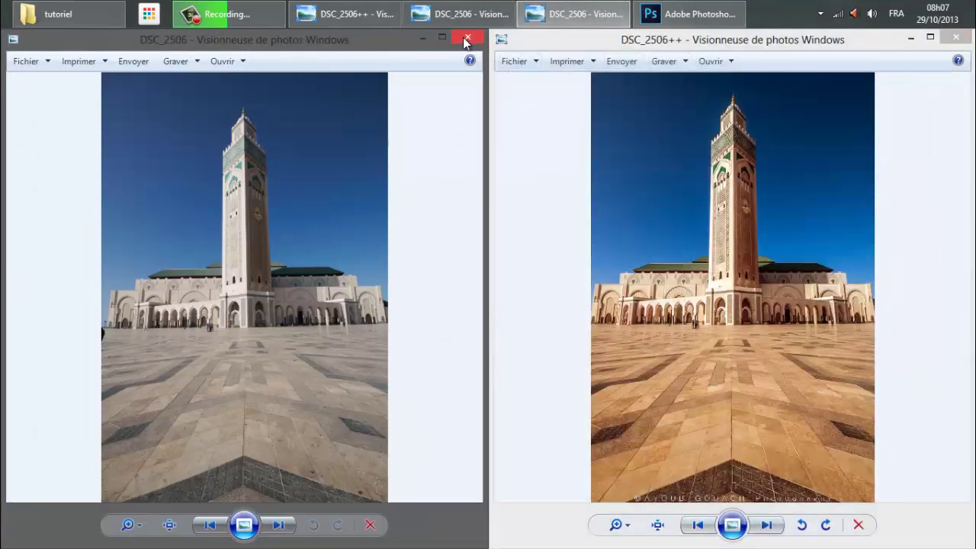
left_click(466, 39)
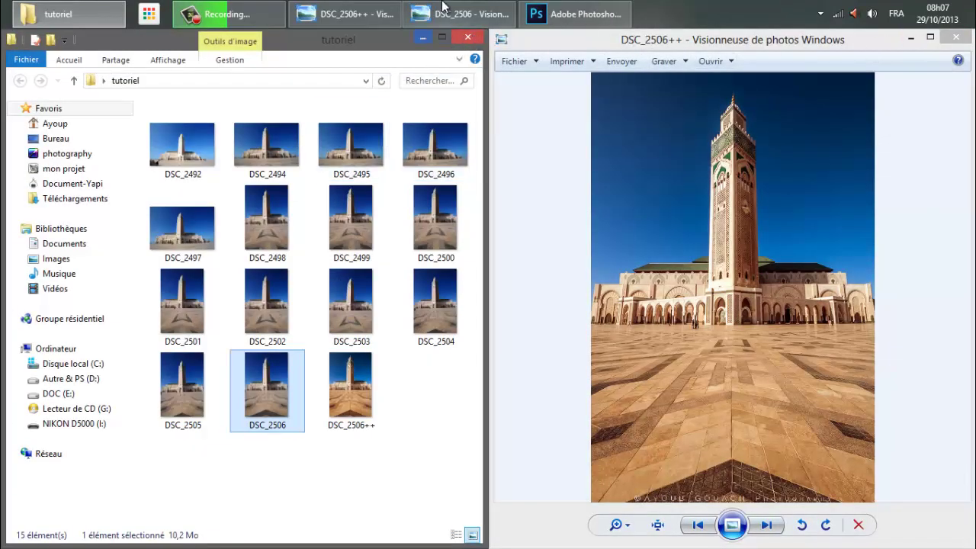
Open DSC_2506 in Adobe Photoshop CC via Ouvrir avec.
double_click(263, 387)
right_click(270, 379)
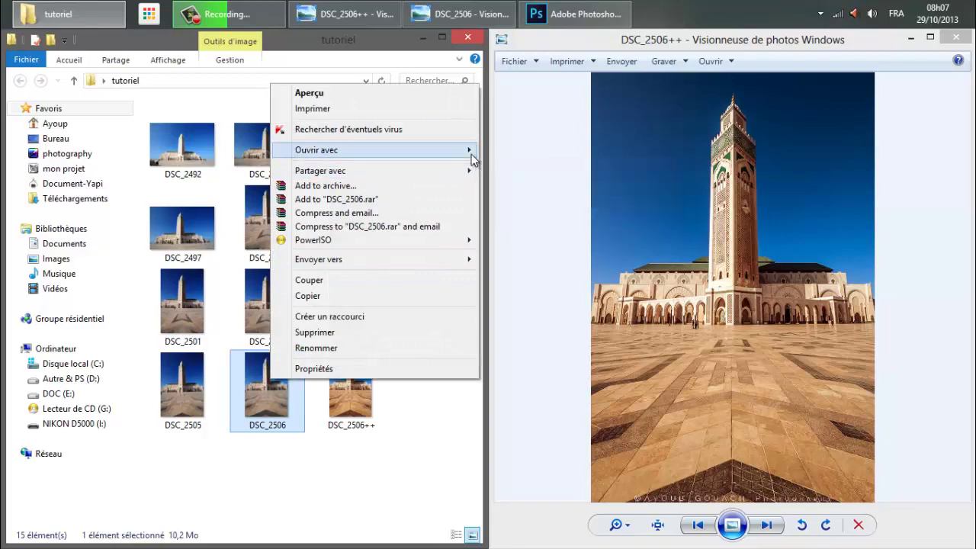
mouse_move(374, 149)
left_click(549, 153)
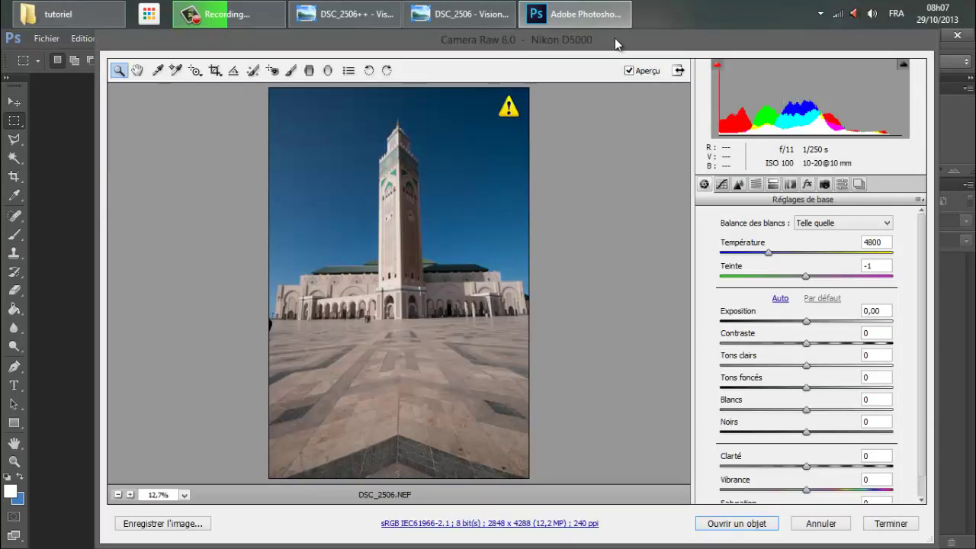
Move the Camera Raw dialog left and review DSC_2506.NEF's default Réglages de base values.
left_click_drag(606, 39, 560, 38)
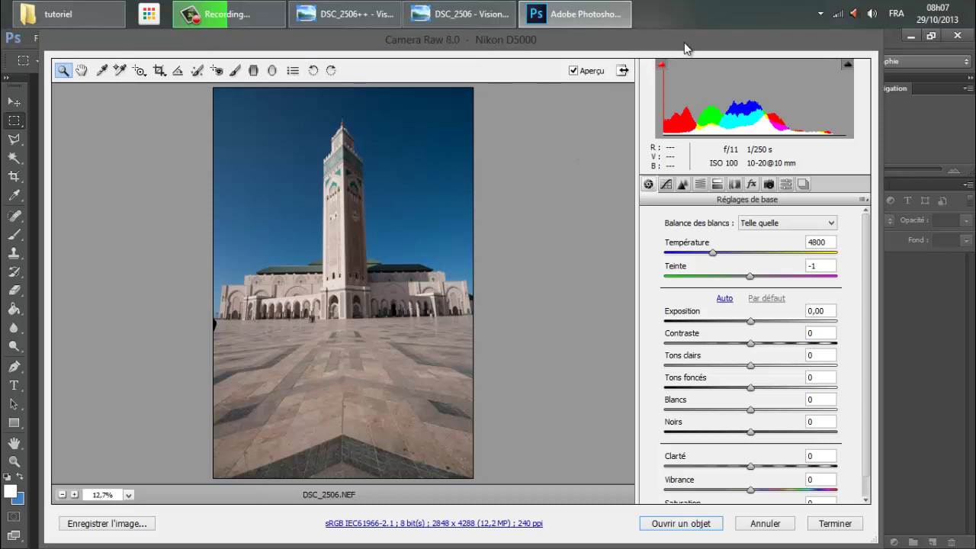
left_click_drag(684, 44, 670, 41)
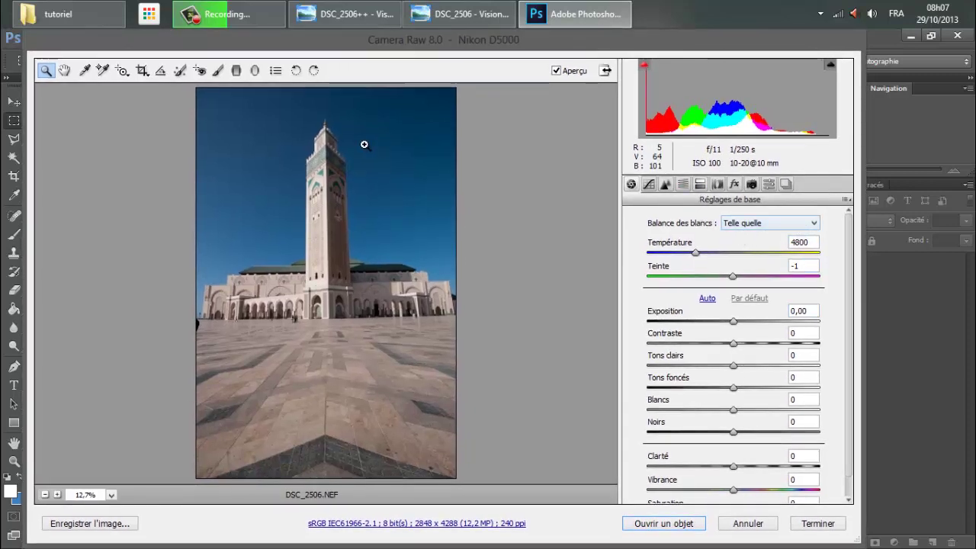
scroll(808, 379, "down", 1)
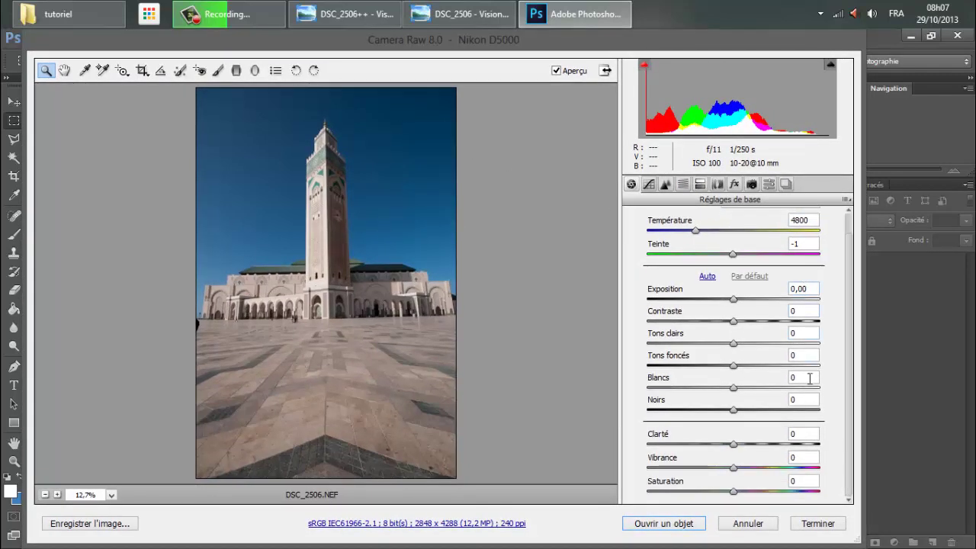
scroll(808, 379, "up", 1)
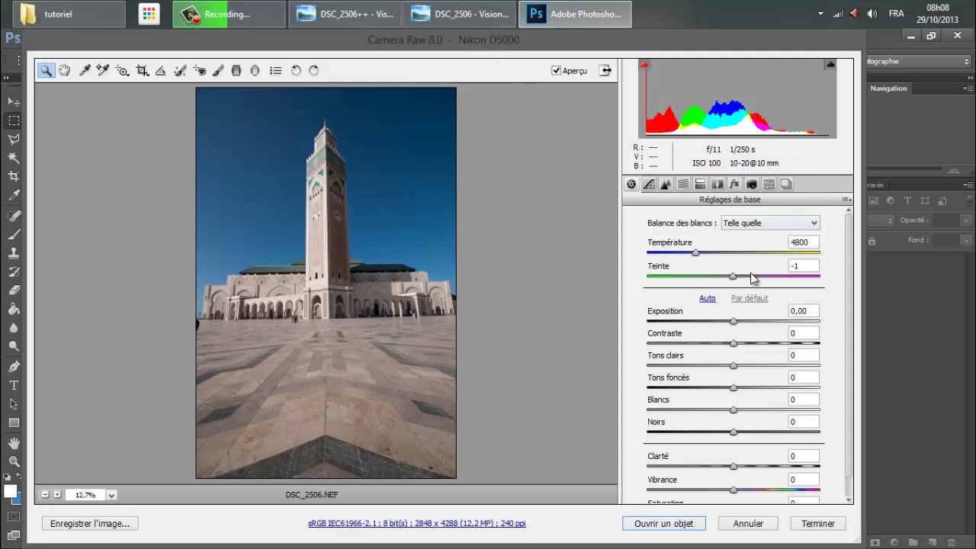
Turn on Supprimer l'aberration chromatique in the lens corrections Couleur settings.
left_click(717, 184)
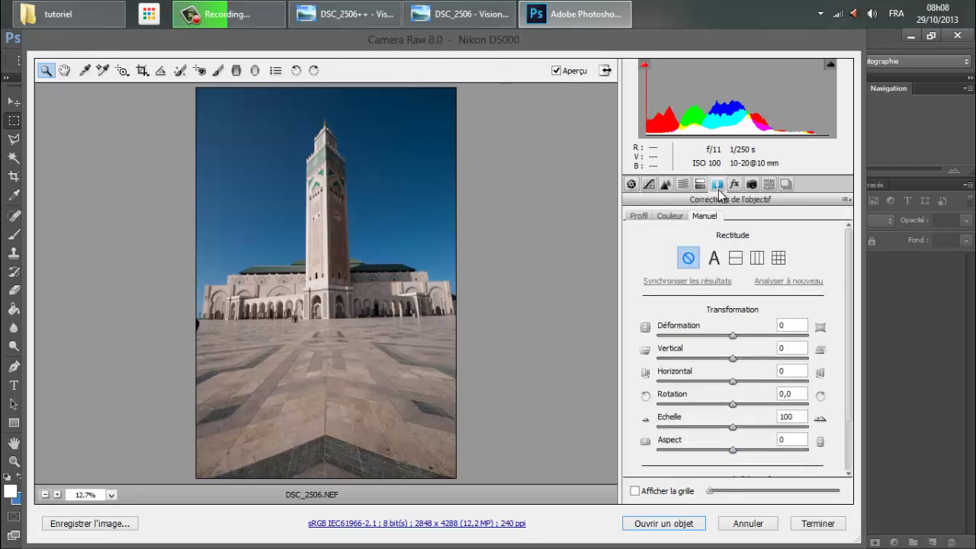
left_click(681, 217)
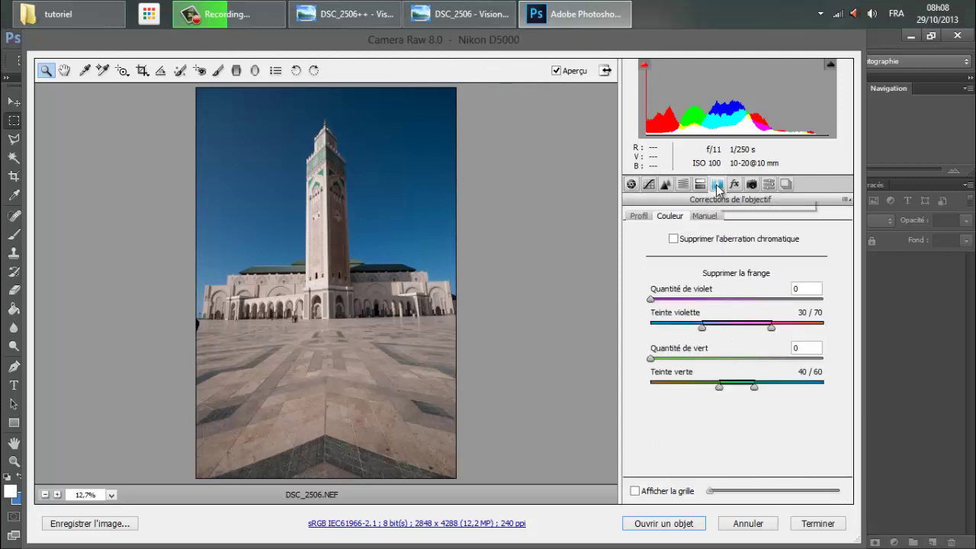
left_click(651, 218)
left_click(670, 217)
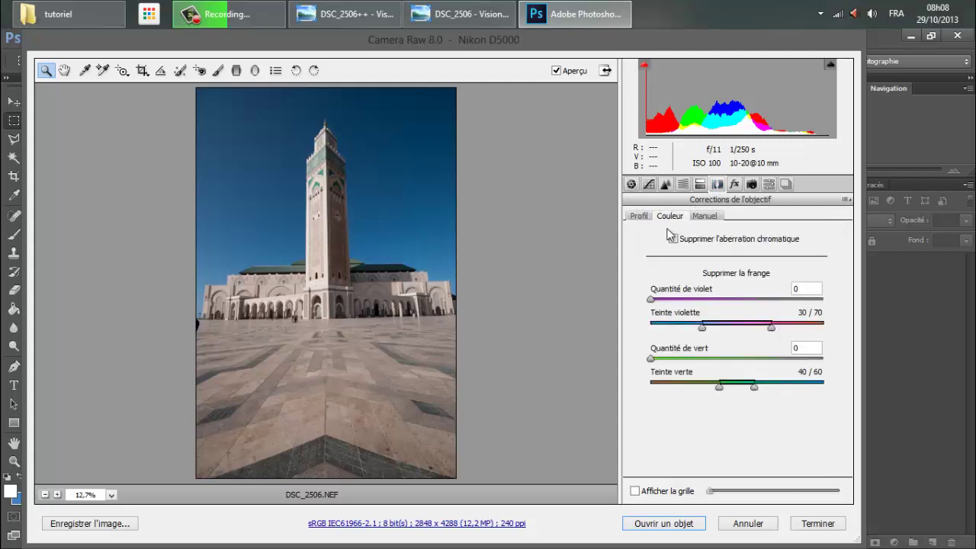
left_click(739, 242)
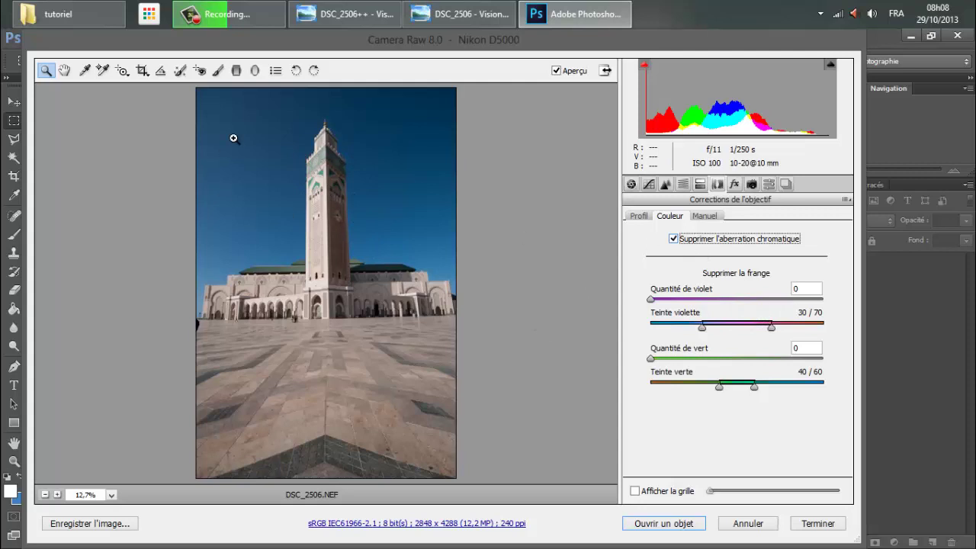
Enable the Sigma 10-20mm profile correction, compare before/after, and reduce Vignetage to 0.
left_click(640, 218)
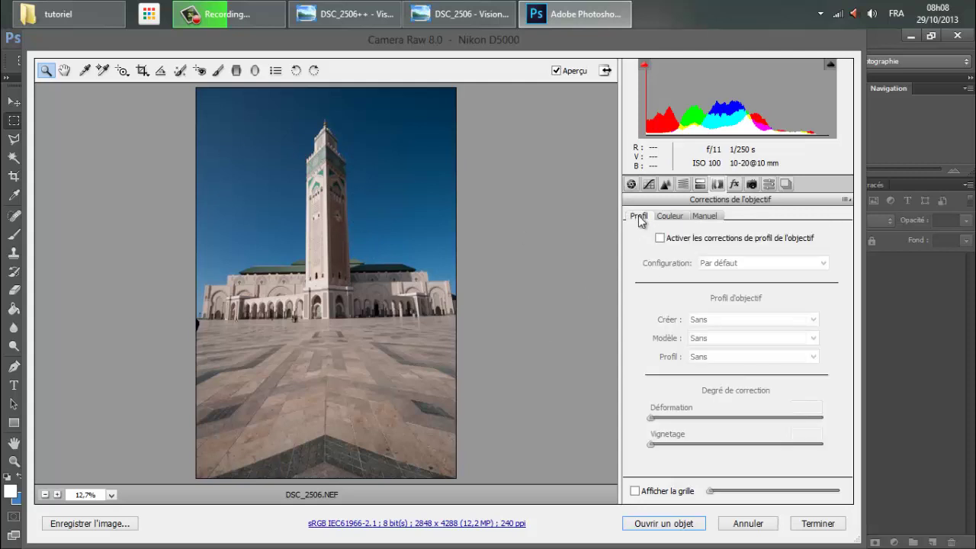
left_click(715, 239)
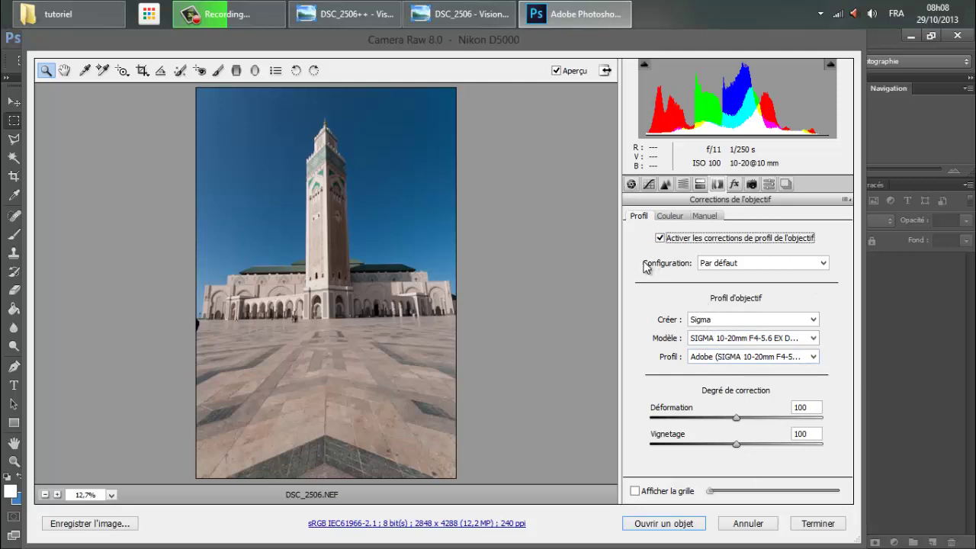
left_click(664, 243)
left_click(664, 242)
left_click(660, 239)
left_click(660, 239)
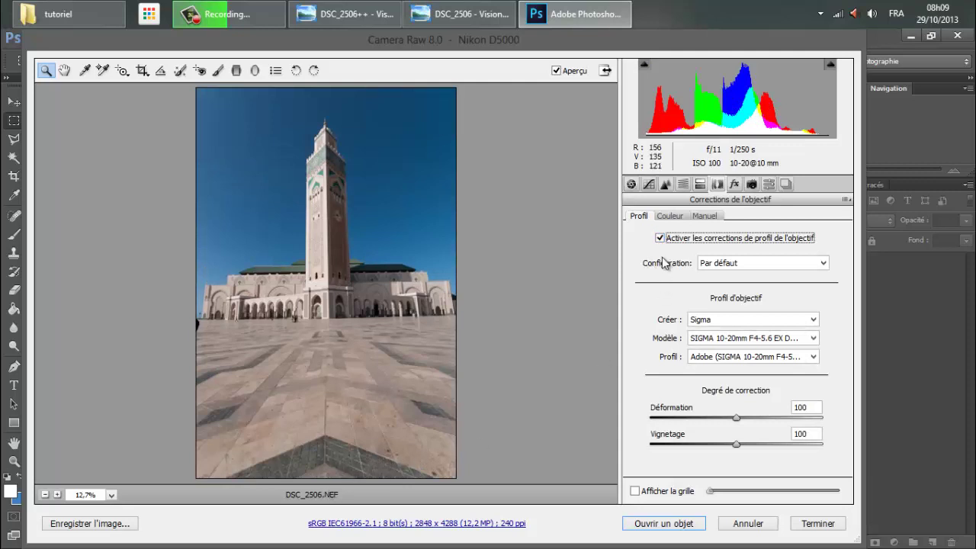
left_click(660, 239)
left_click(661, 239)
left_click_drag(680, 445, 651, 449)
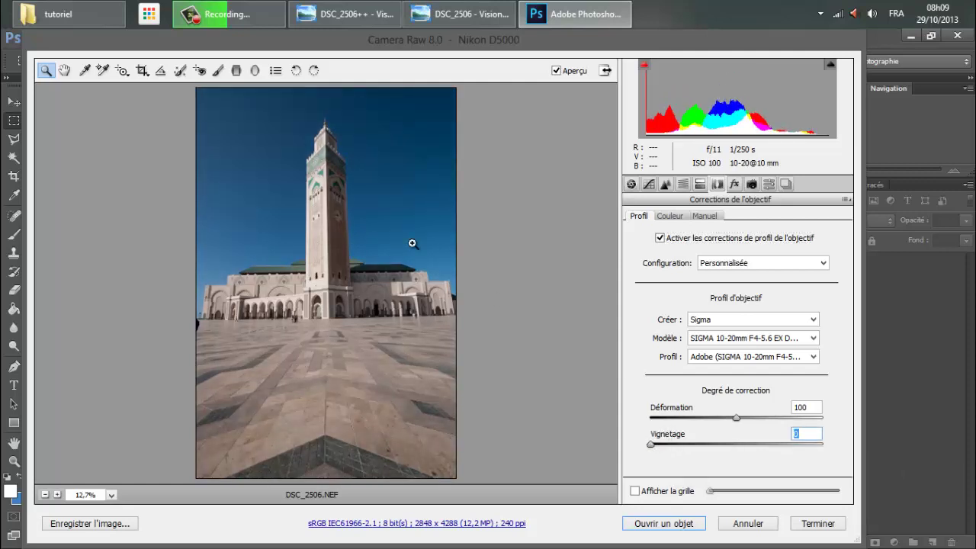
Set the manual lens vignetting to Quantité -15 and Milieu 32.
left_click(705, 216)
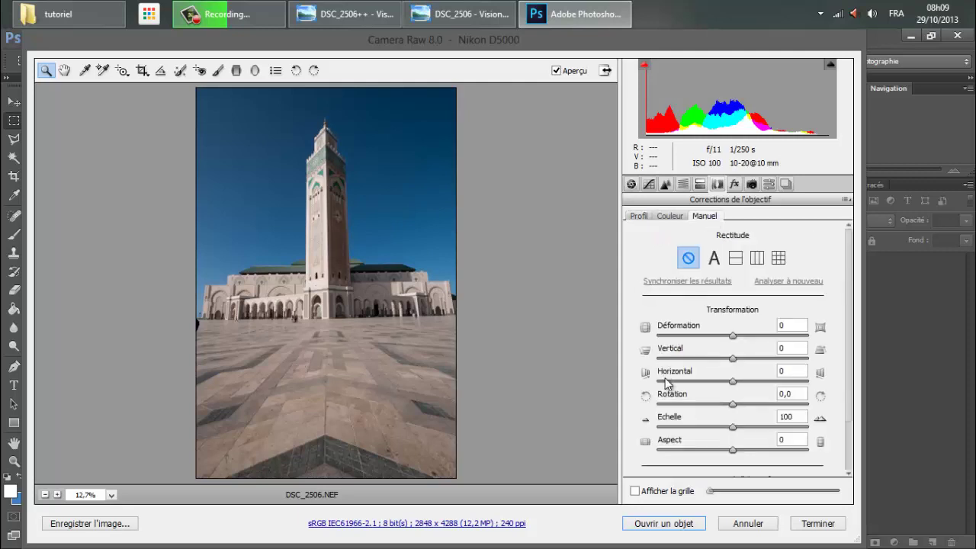
scroll(671, 381, "down", 2)
left_click(692, 445)
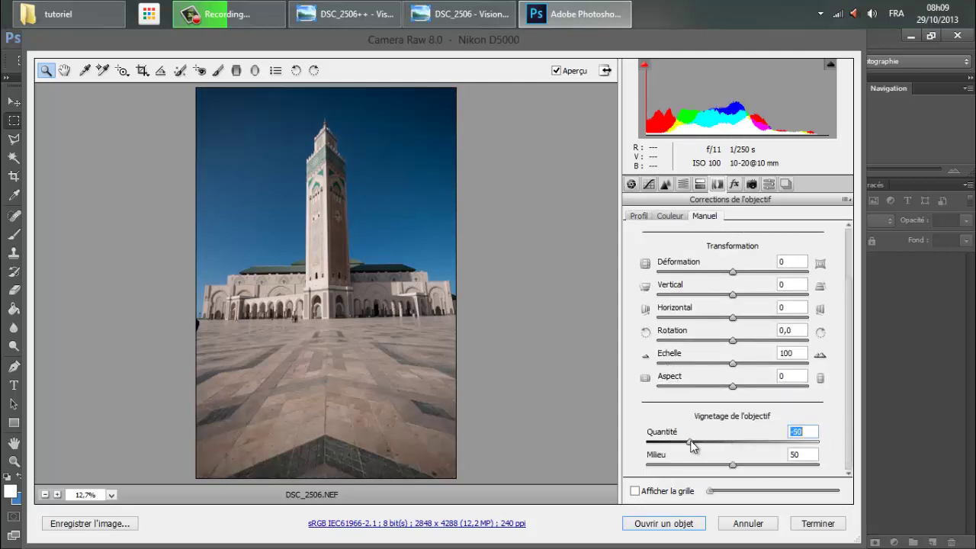
left_click_drag(695, 445, 715, 443)
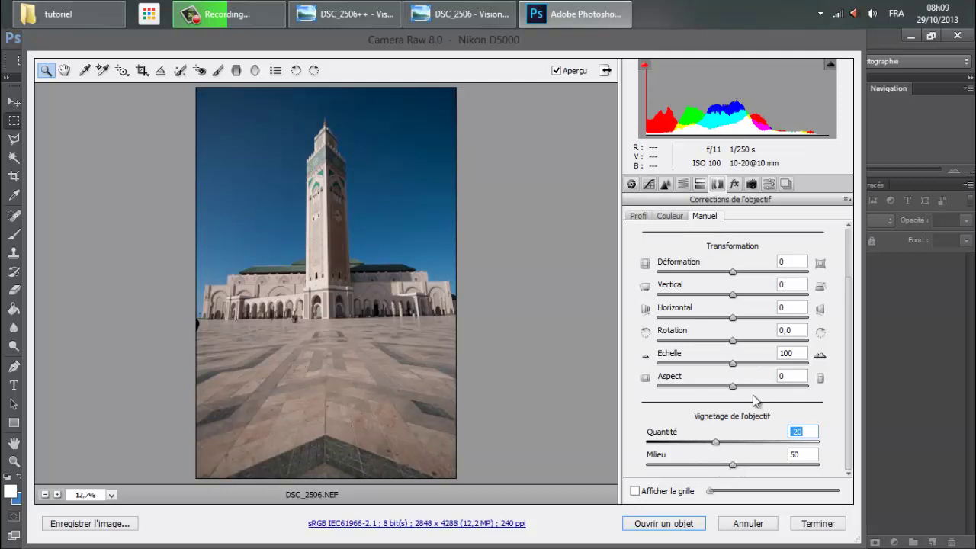
mouse_move(734, 464)
left_mouse_down()
mouse_move(828, 464)
mouse_move(657, 465)
mouse_move(647, 443)
mouse_move(679, 465)
mouse_move(783, 465)
mouse_move(705, 470)
mouse_move(719, 442)
mouse_move(698, 465)
left_mouse_up()
left_click(654, 465)
left_click(721, 442)
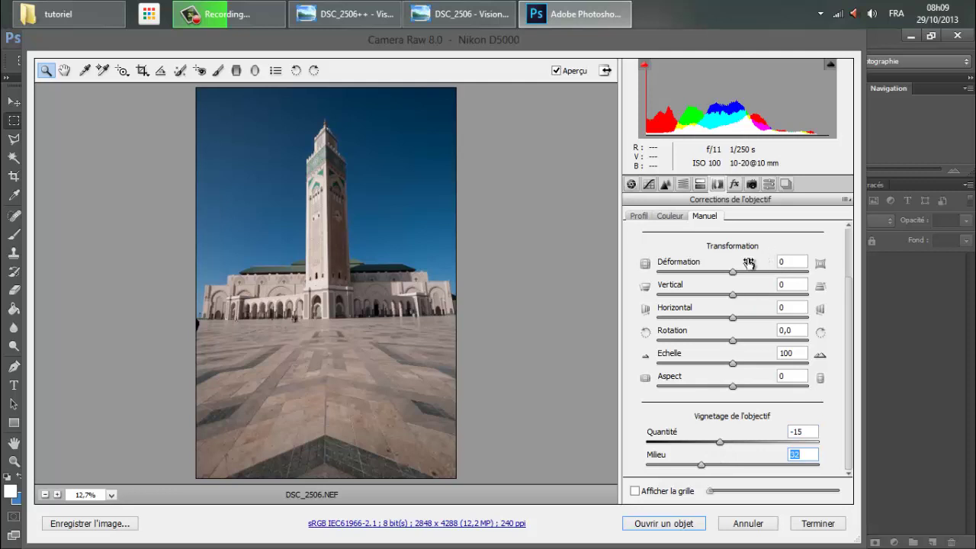
scroll(700, 315, "up", 3)
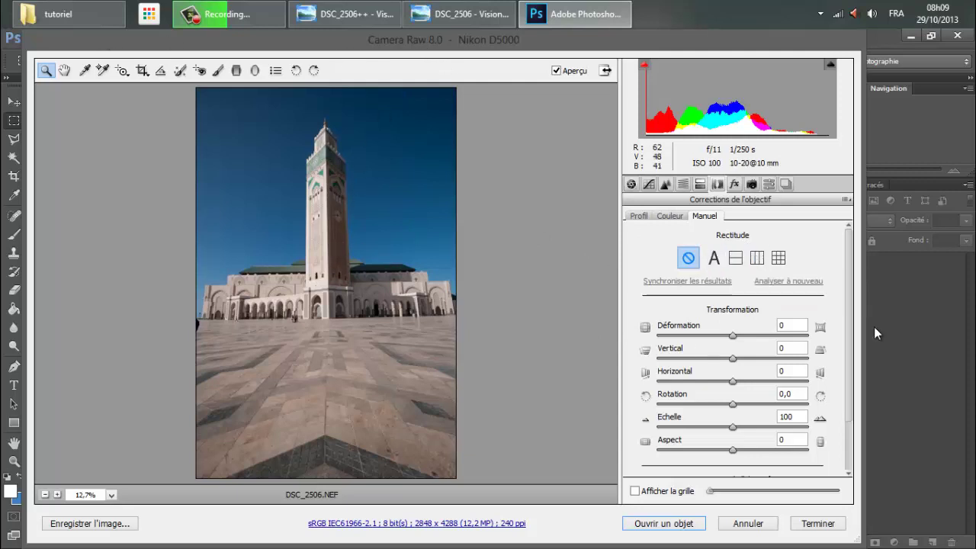
Compare the Auto, Level, Vertical and Full Upright corrections, settling on Niveau.
left_click(715, 260)
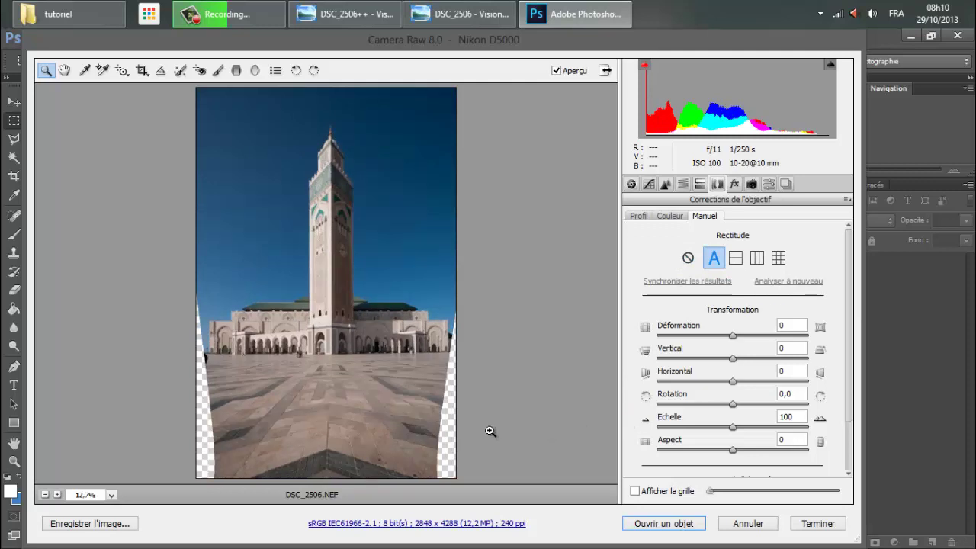
left_click(736, 258)
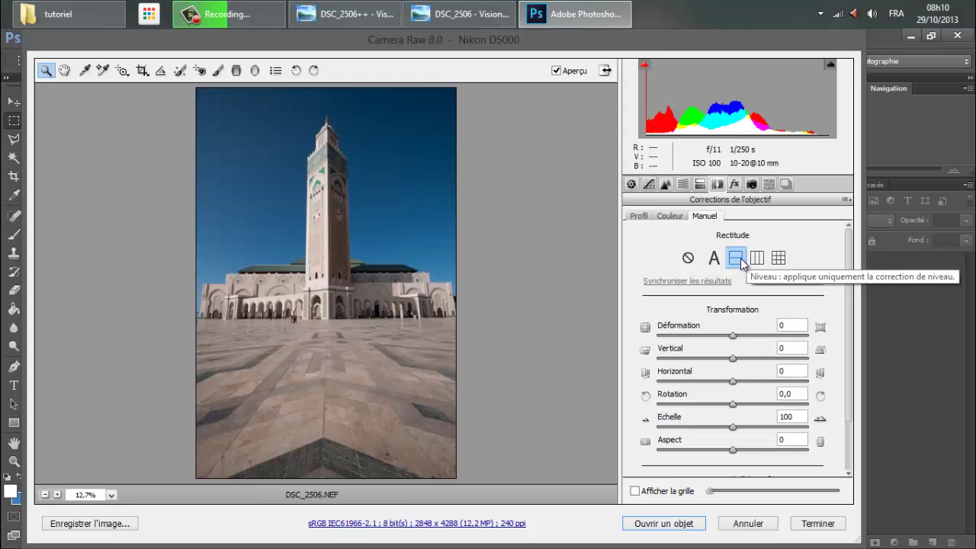
left_click(687, 259)
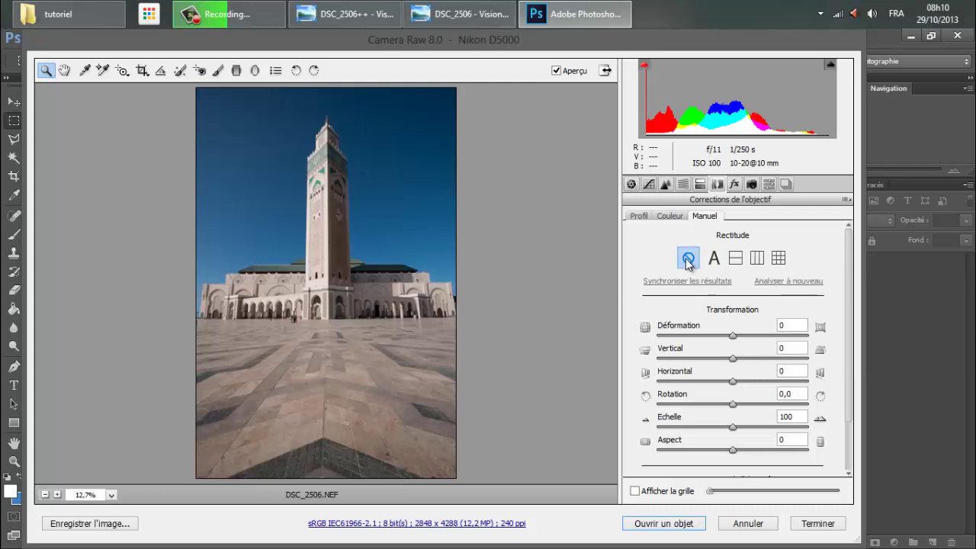
left_click(736, 260)
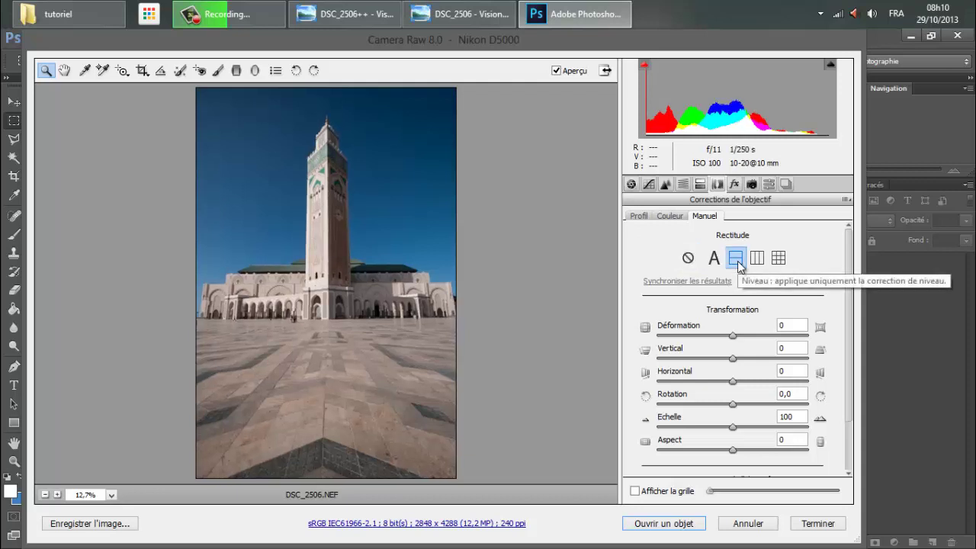
left_click(756, 260)
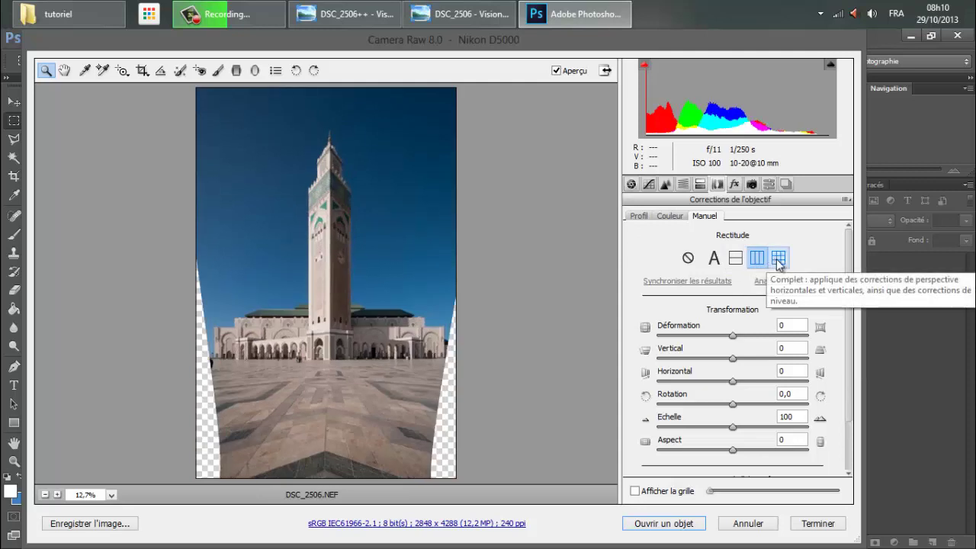
left_click(777, 259)
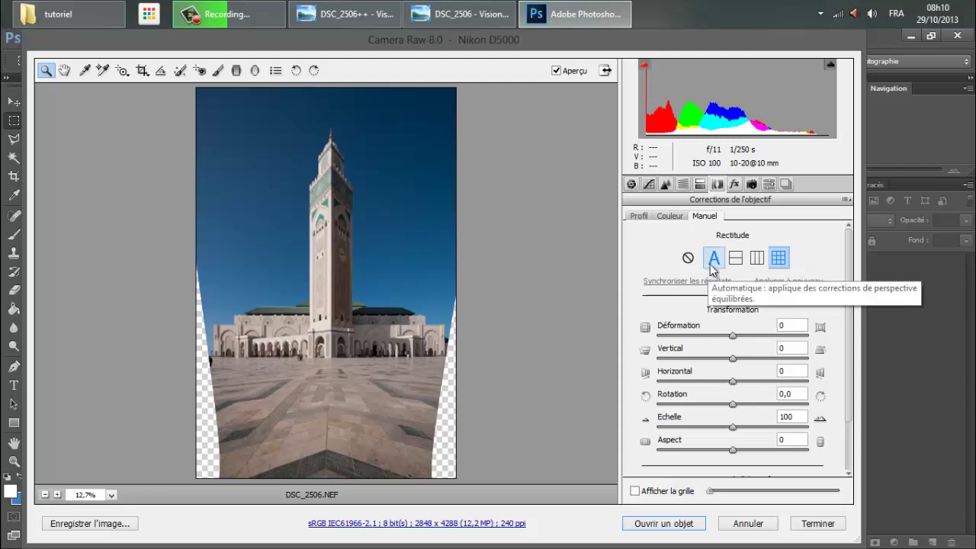
left_click(734, 259)
left_click(688, 260)
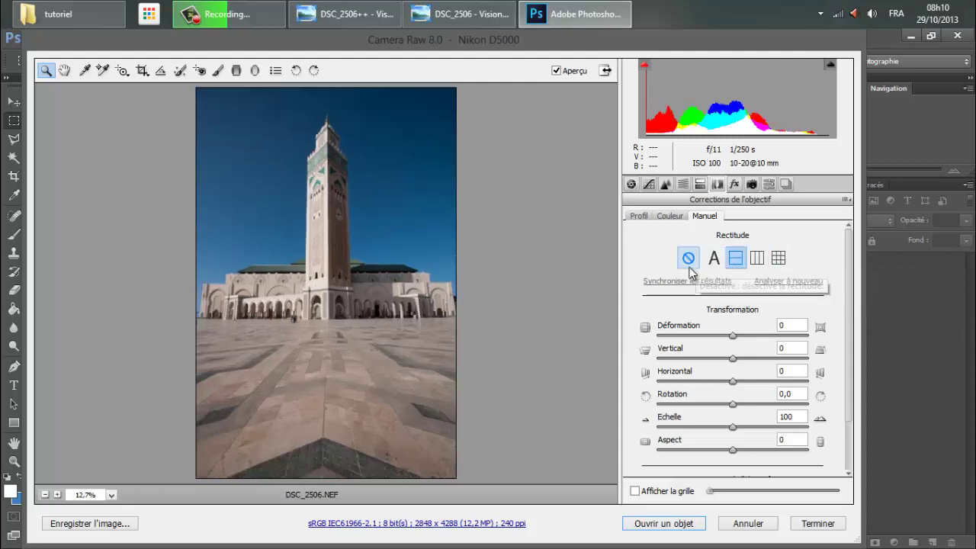
left_click(740, 263)
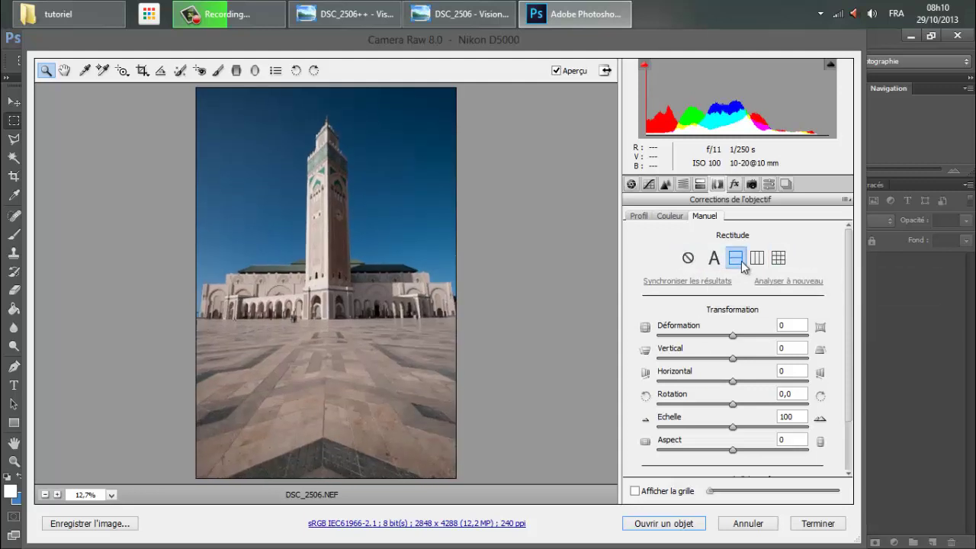
left_click(631, 183)
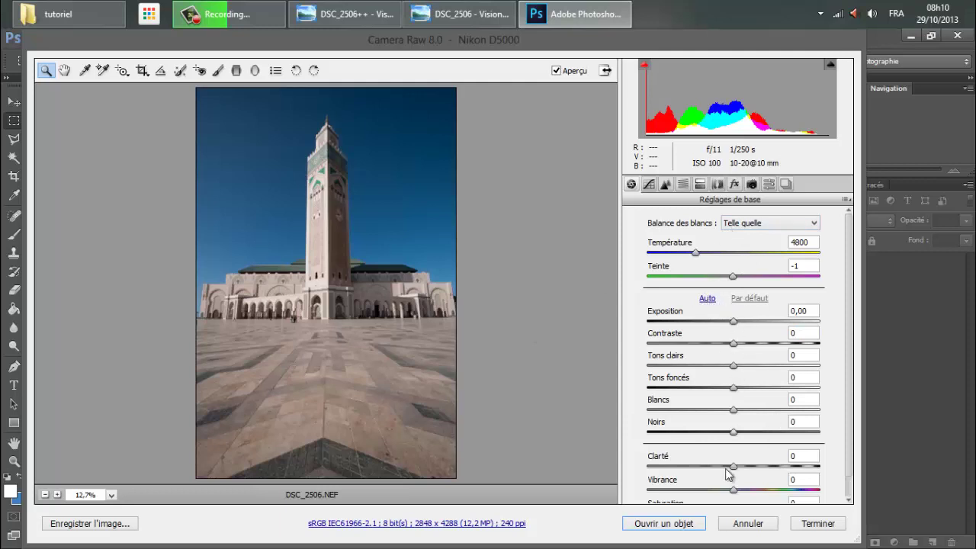
scroll(727, 473, "down", 1)
scroll(727, 479, "up", 1)
scroll(725, 364, "down", 1)
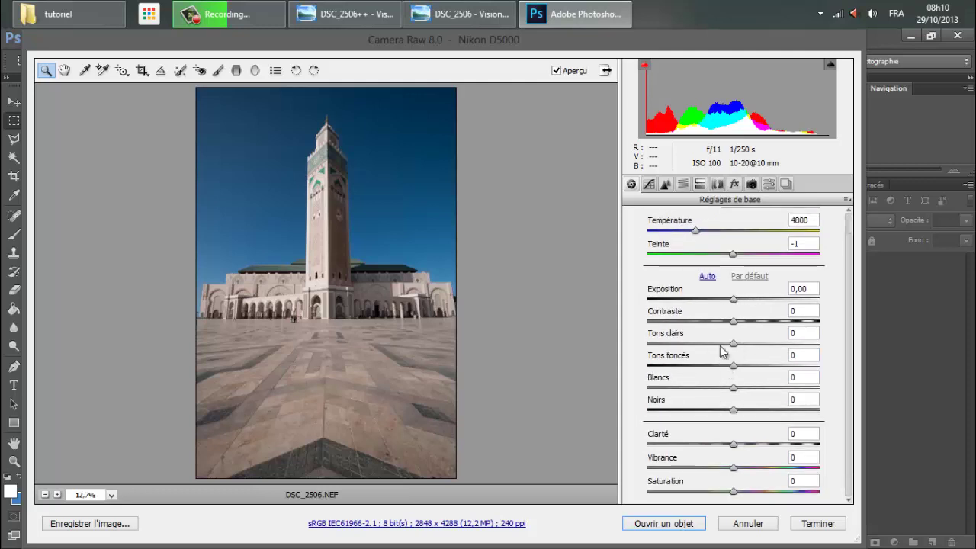
left_click(227, 14)
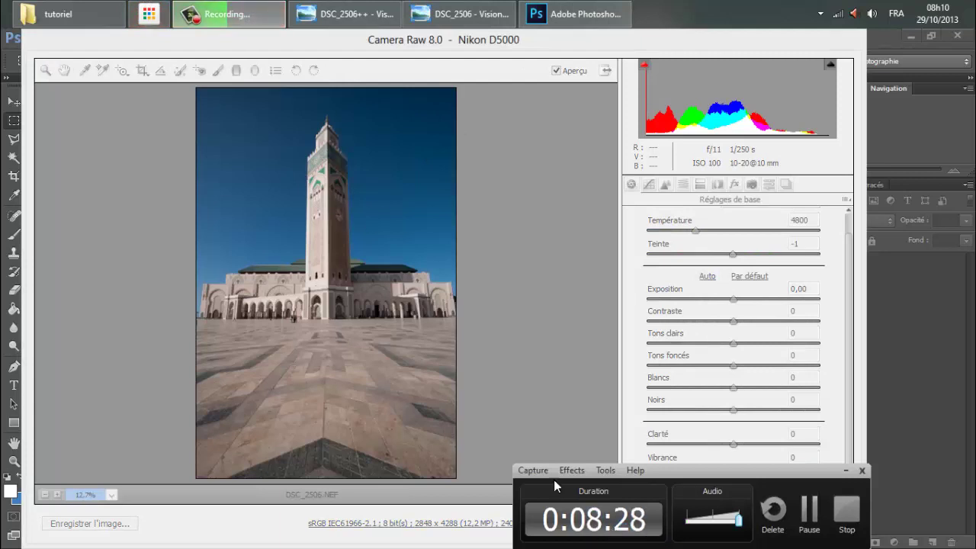
left_click(149, 14)
left_click(227, 13)
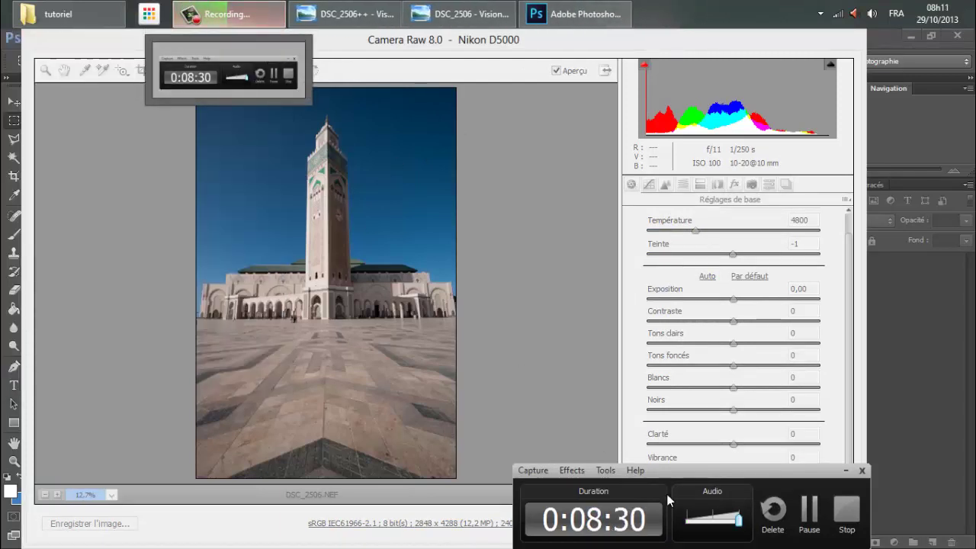
left_click(462, 61)
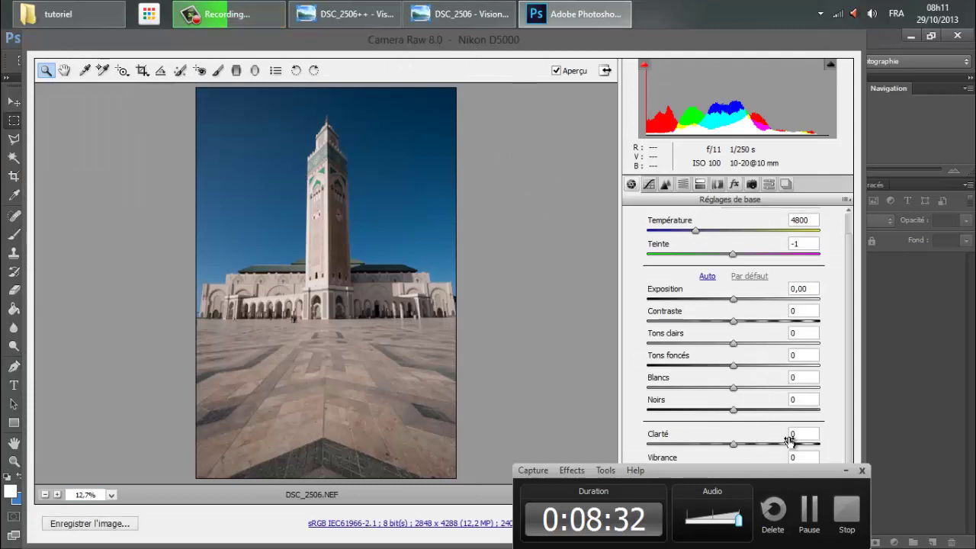
left_click(845, 470)
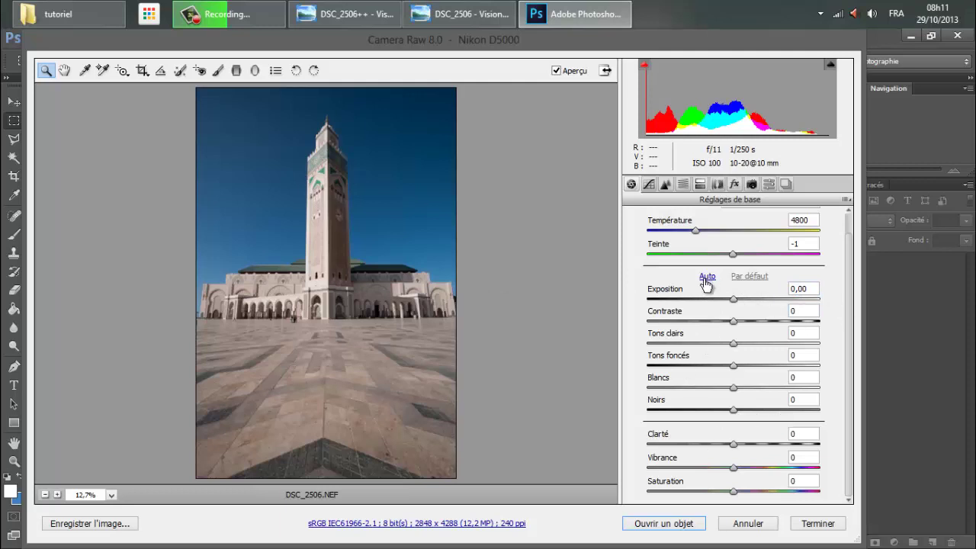
left_click(707, 279)
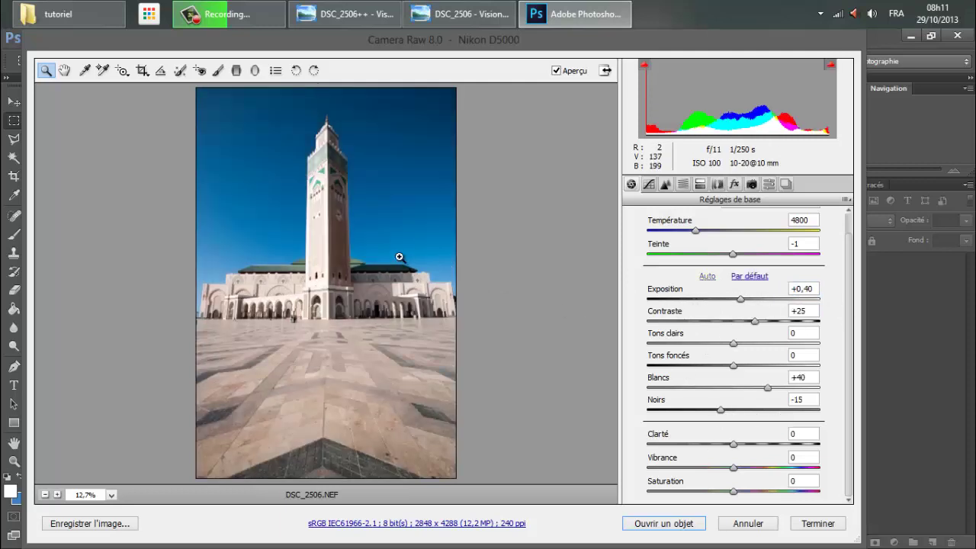
left_click(744, 277)
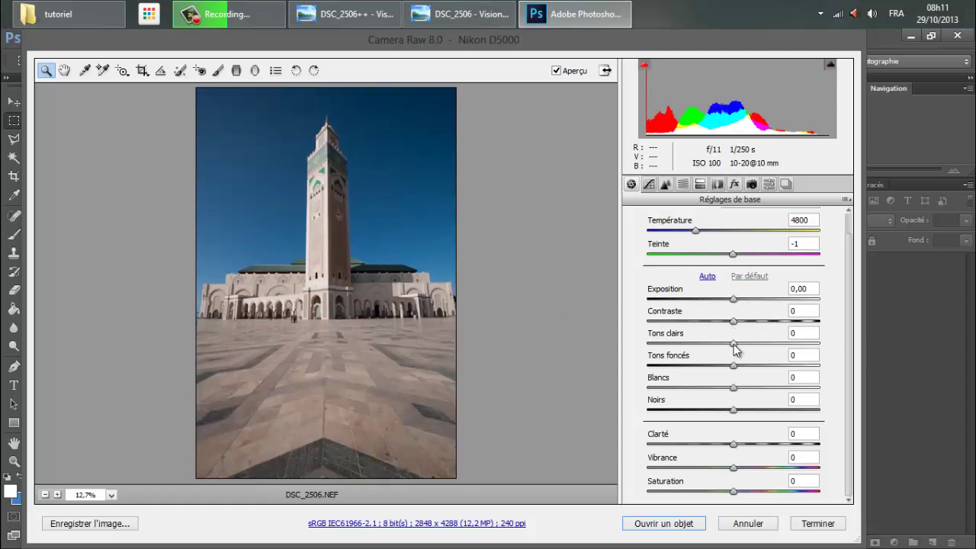
Set Tons clairs to -100, Tons foncés to +100 and Blancs to +53 while checking clipping.
mouse_move(734, 344)
left_mouse_down()
mouse_move(648, 356)
mouse_move(800, 353)
mouse_move(648, 356)
left_mouse_up()
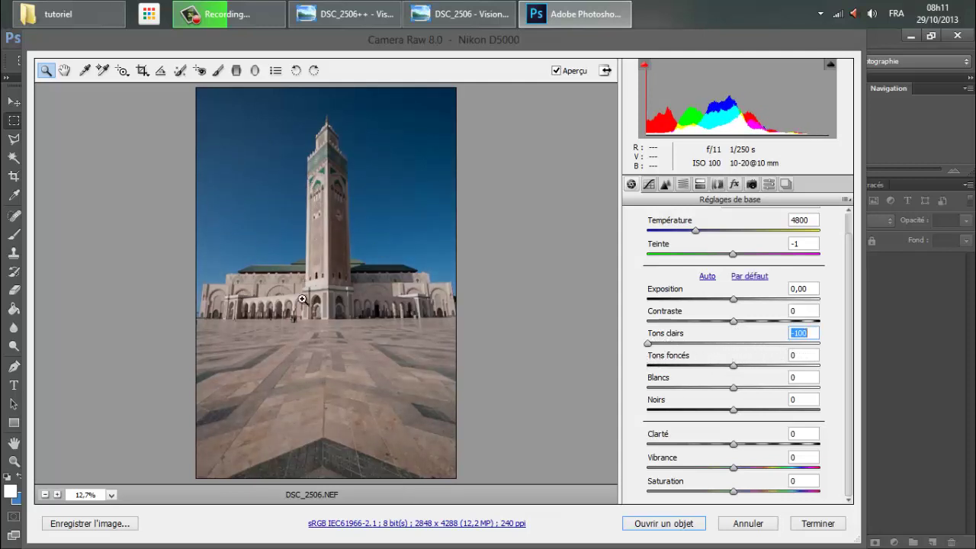
left_click_drag(733, 365, 829, 375)
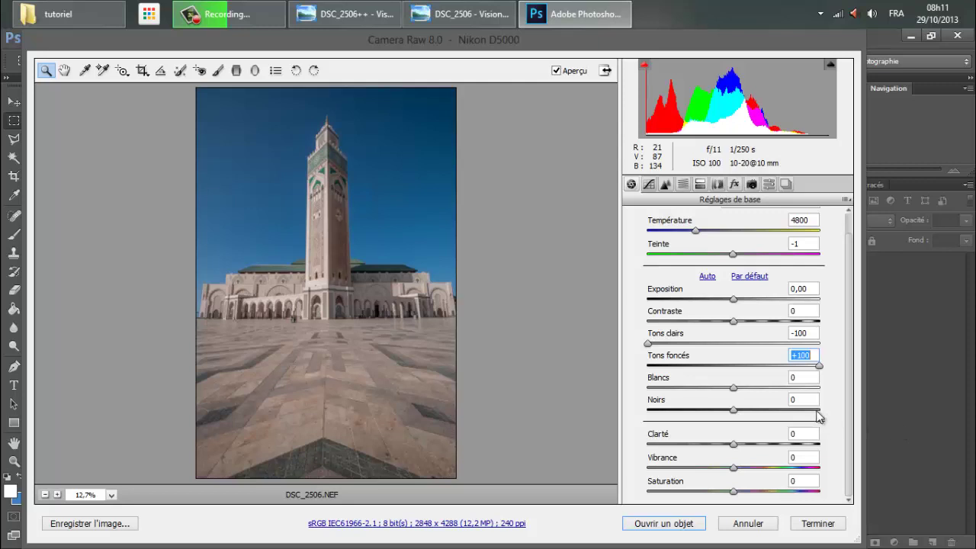
left_click(736, 394, "alt")
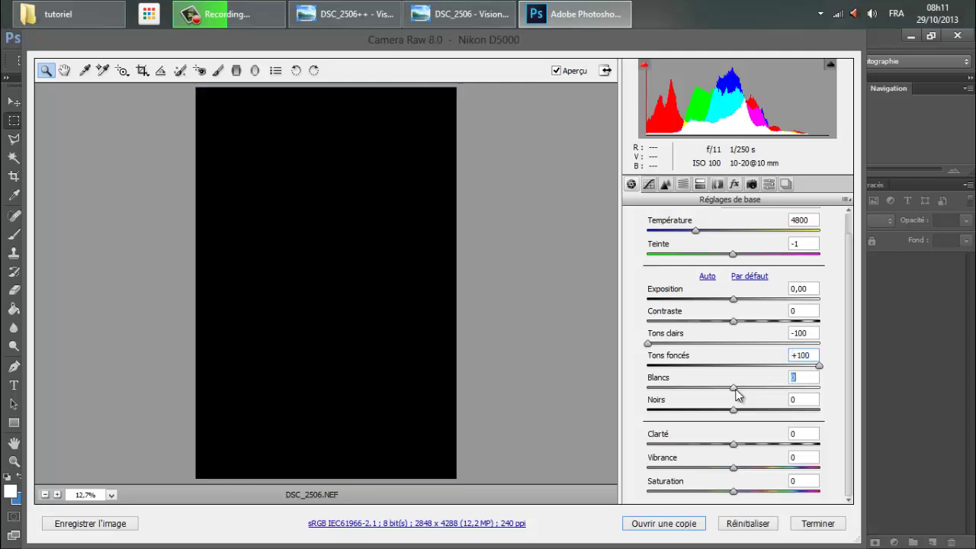
mouse_move(737, 394)
left_mouse_down()
mouse_move(789, 395)
mouse_move(780, 392)
left_mouse_up()
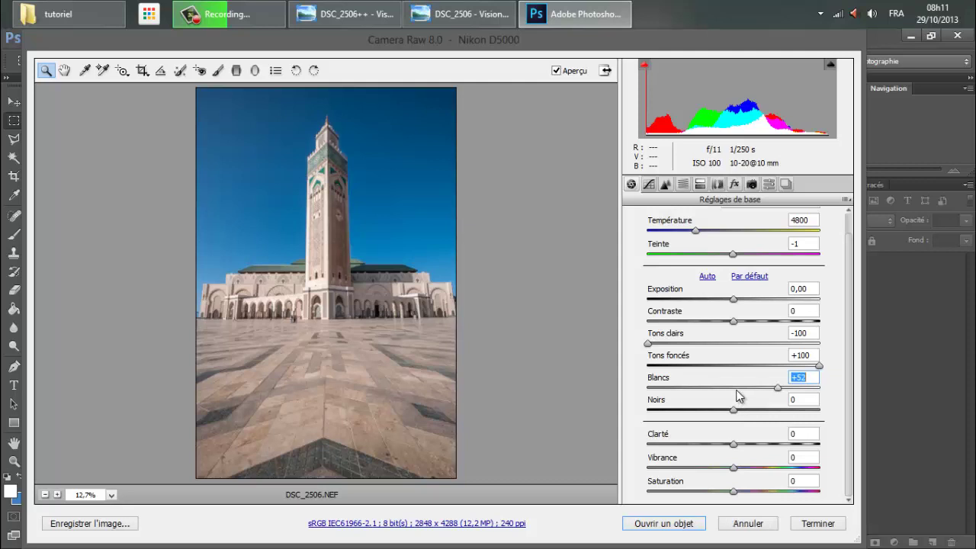
left_click(777, 391)
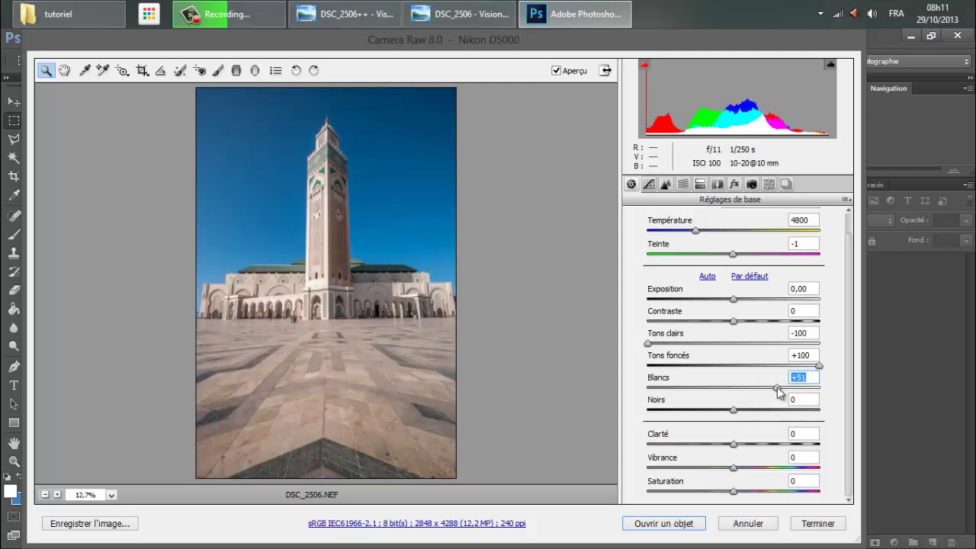
key("alt")
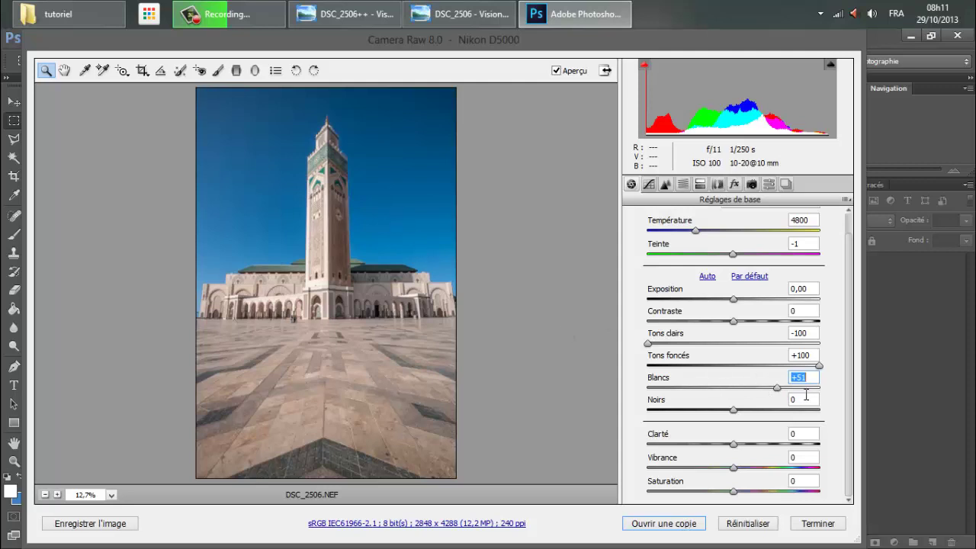
left_click_drag(777, 387, 853, 387)
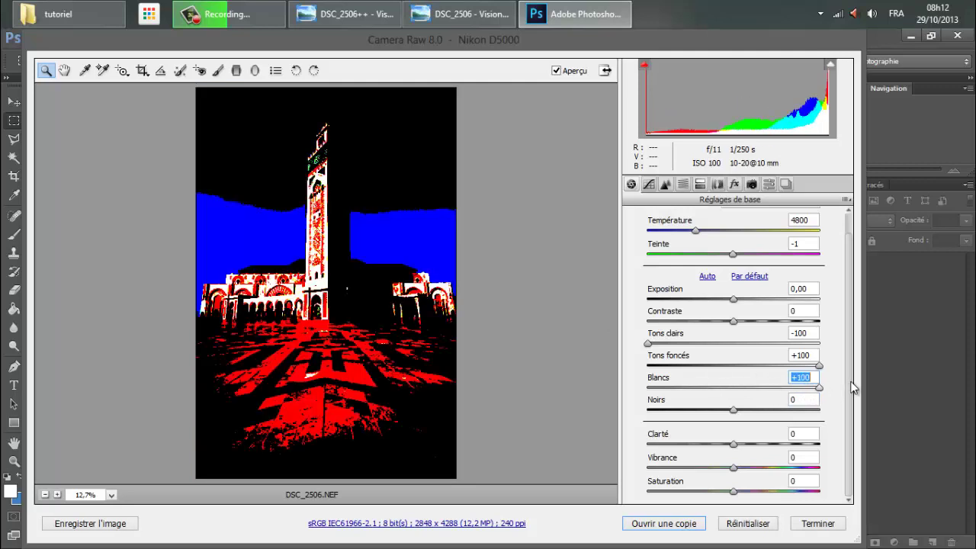
left_click_drag(849, 382, 777, 387)
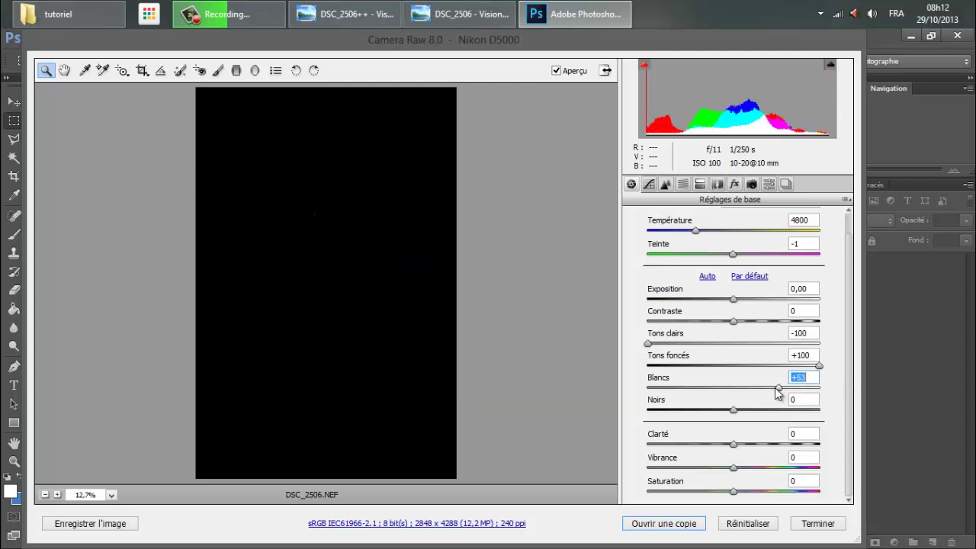
Lower Noirs to -9 while previewing the clipped shadow areas.
left_click(733, 411)
mouse_move(732, 411)
left_mouse_down()
mouse_move(721, 417)
mouse_move(750, 416)
left_mouse_up()
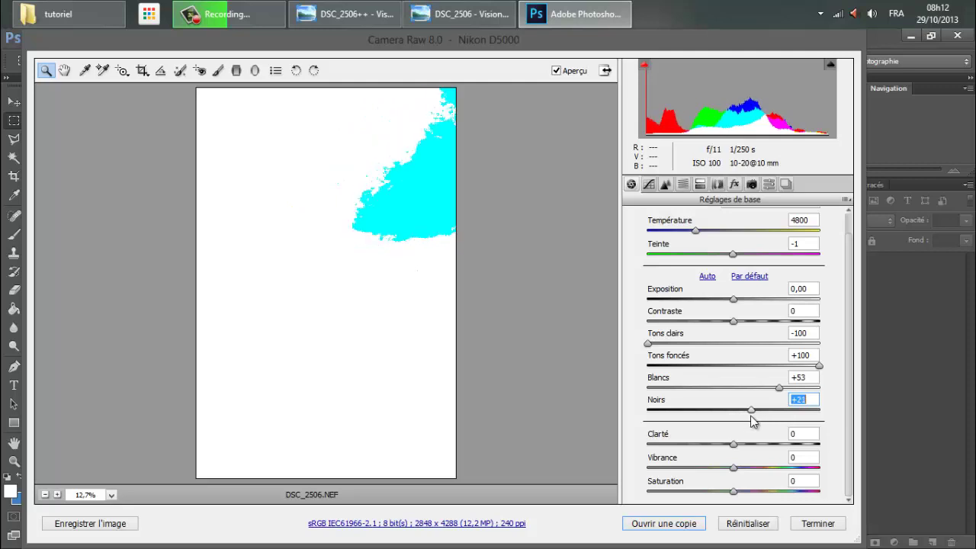
left_click_drag(750, 419, 736, 424)
mouse_move(736, 424)
left_mouse_down()
mouse_move(684, 420)
mouse_move(730, 424)
left_mouse_up()
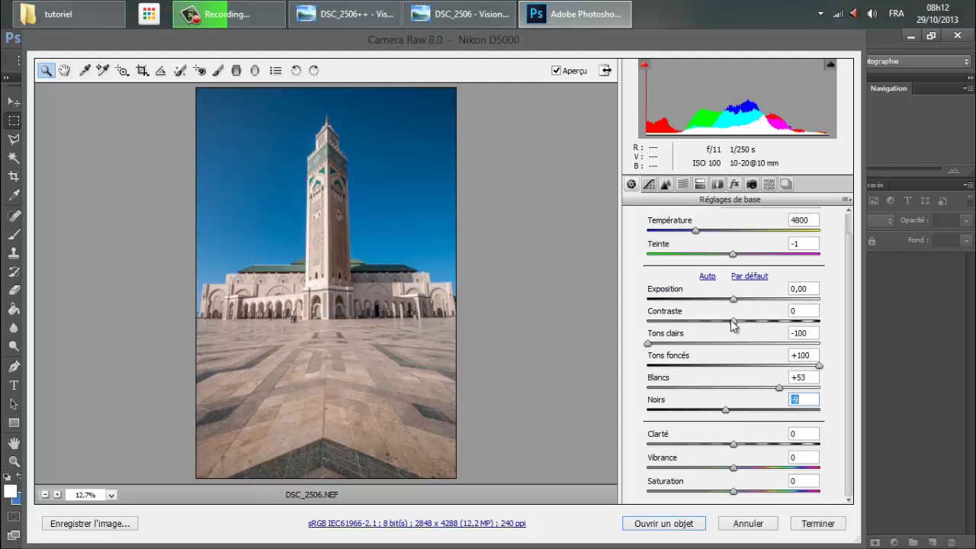
scroll(767, 322, "down", 5)
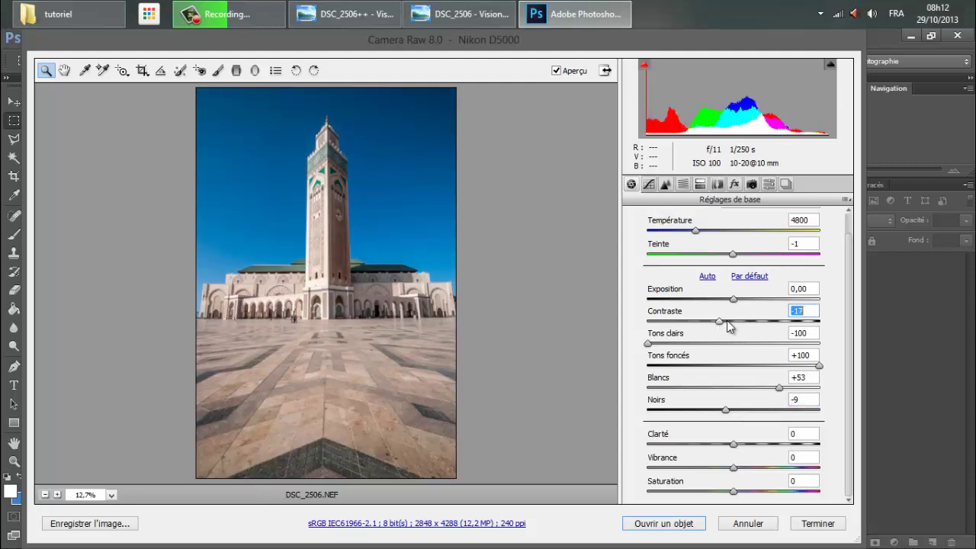
scroll(767, 322, "up", 5)
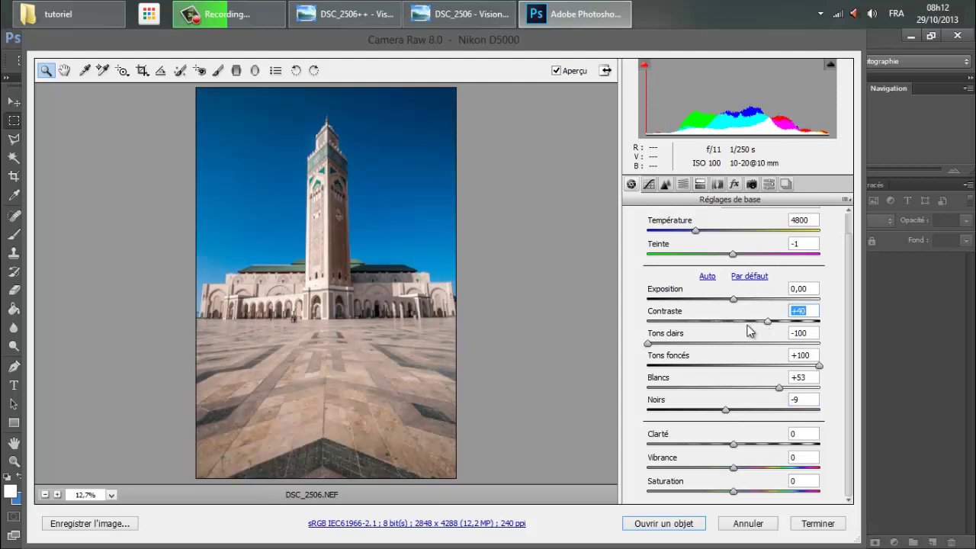
scroll(744, 330, "up", 2)
scroll(740, 331, "up", 1)
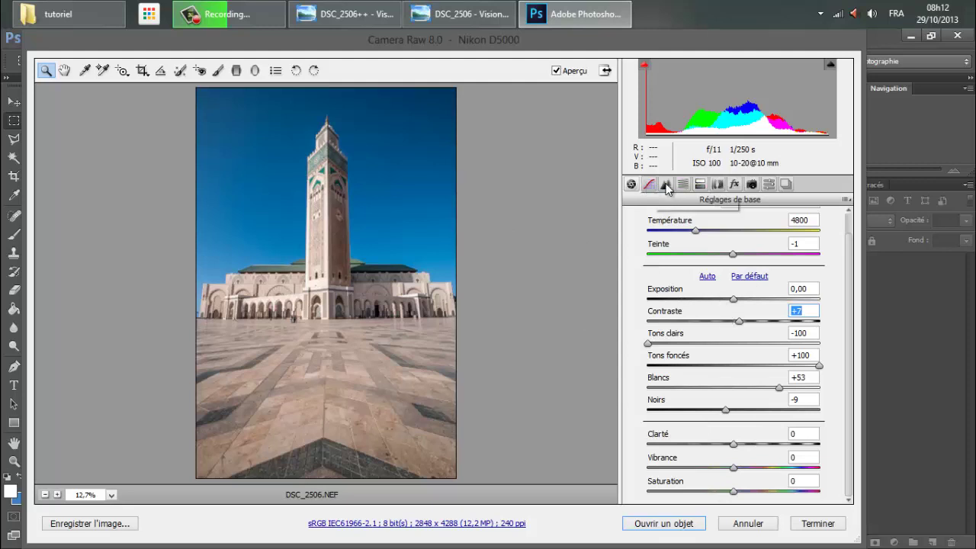
Try the Auto, Lumière naturelle and Nuageuse white-balance presets, then return to Telle quelle.
scroll(725, 214, "up", 1)
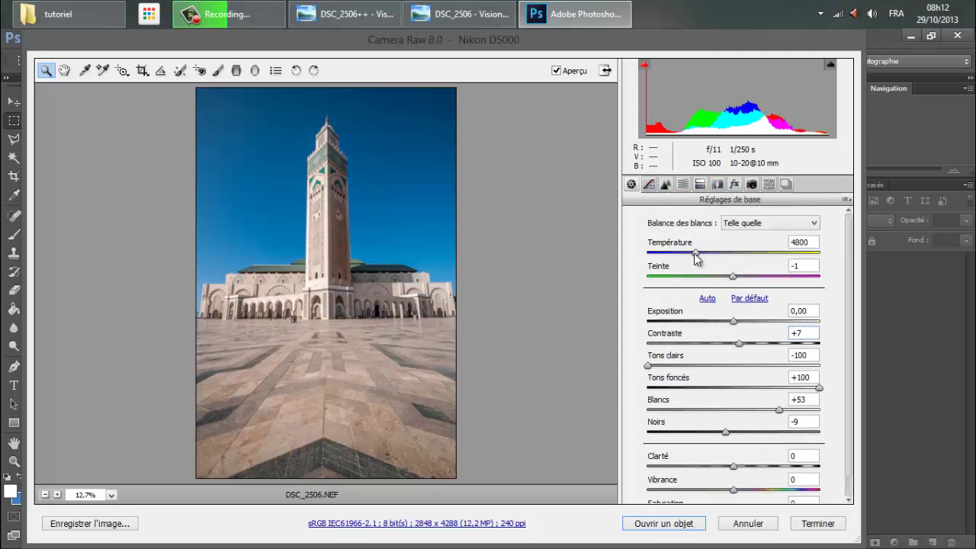
left_click(746, 225)
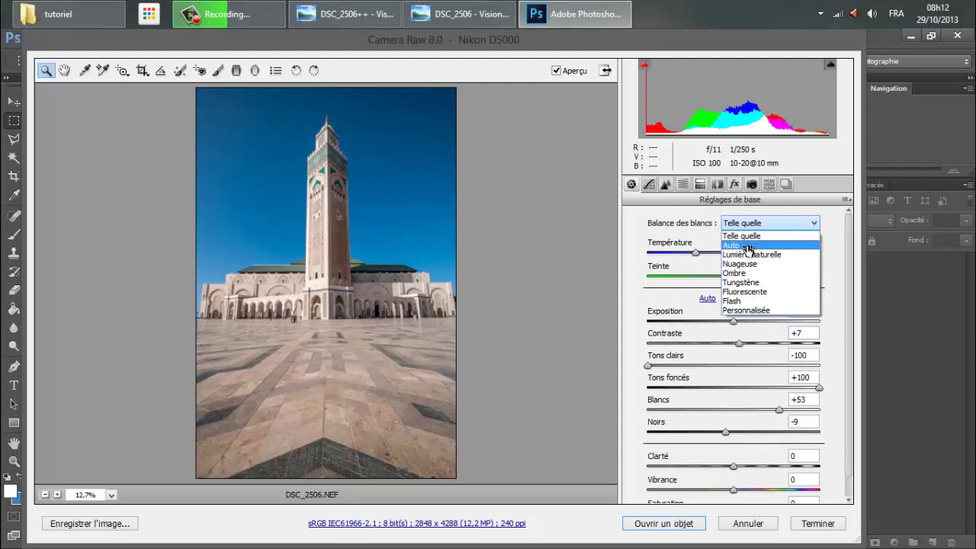
left_click(749, 245)
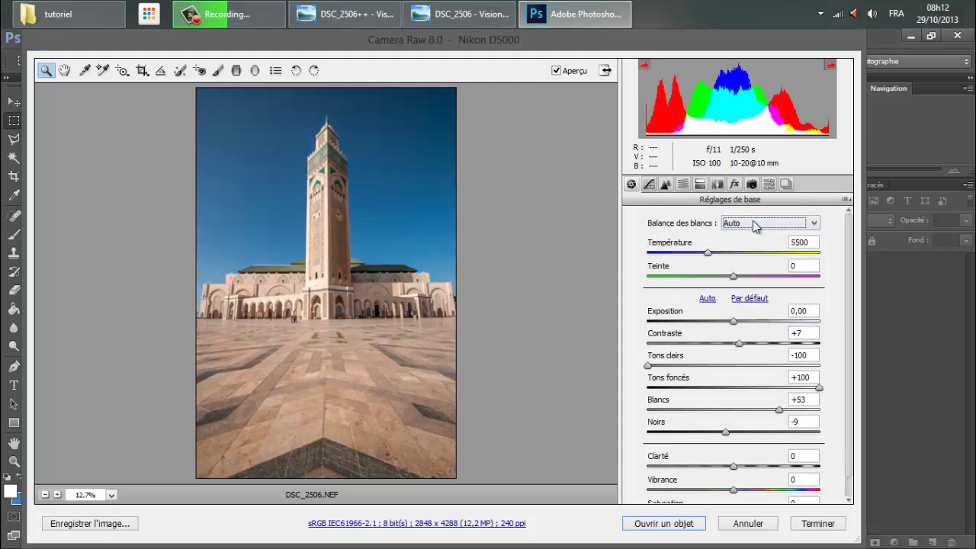
left_click(739, 229)
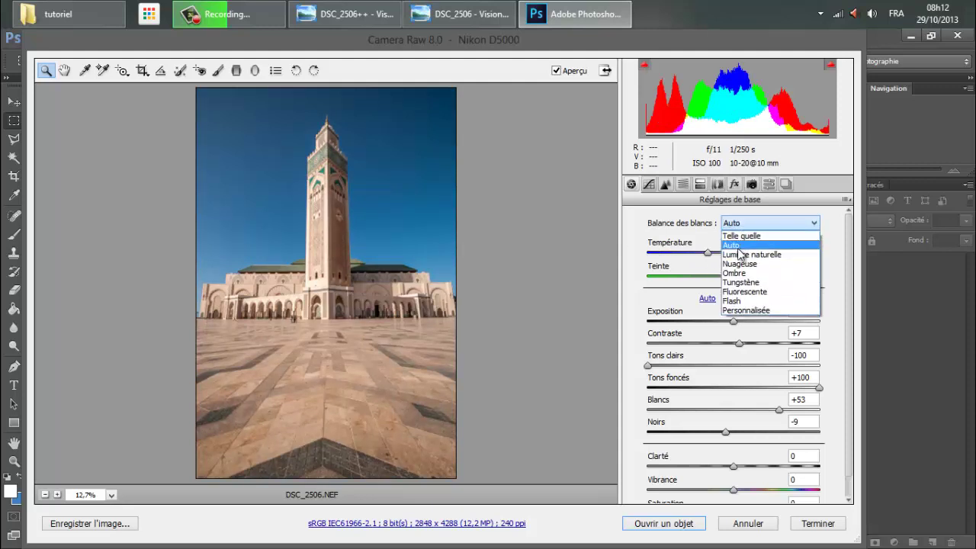
left_click(740, 254)
left_click(745, 226)
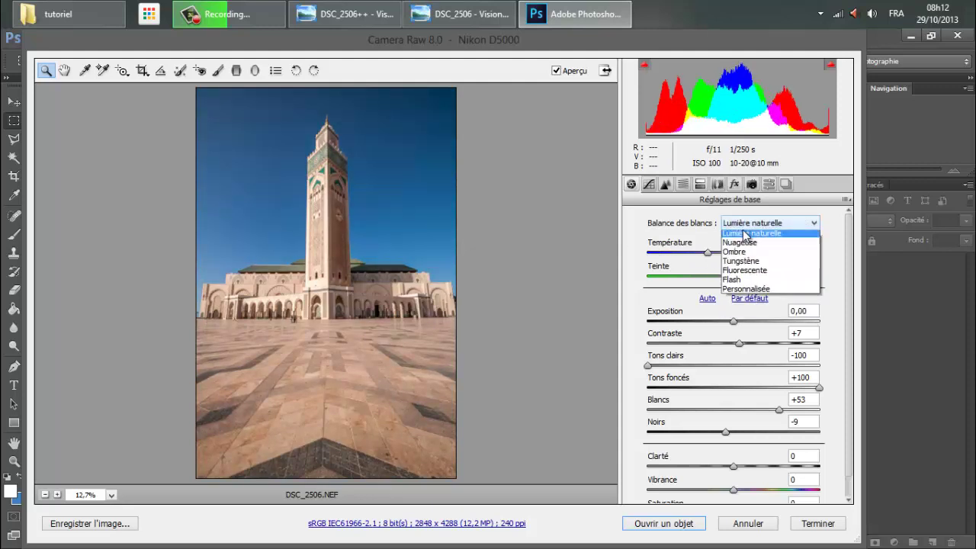
left_click(748, 267)
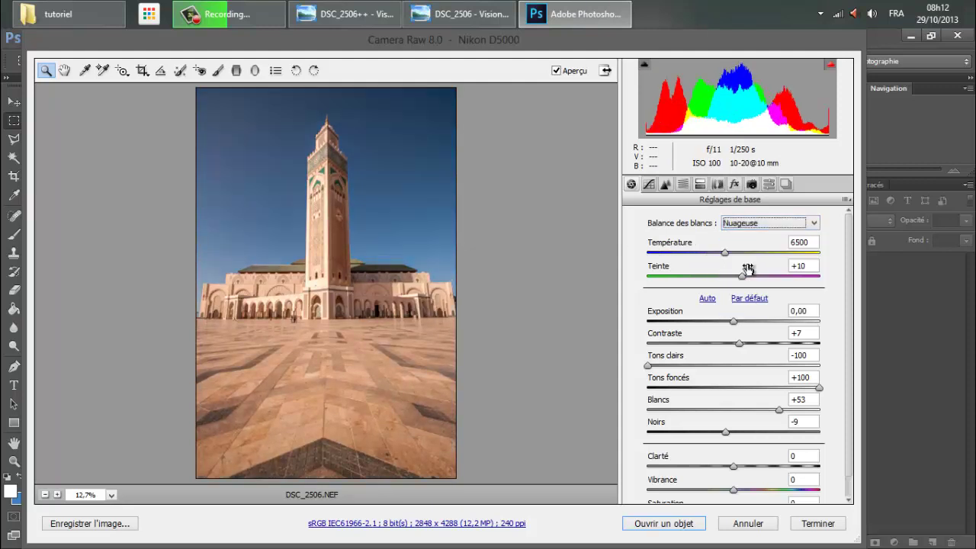
left_click(744, 223)
left_click(739, 236)
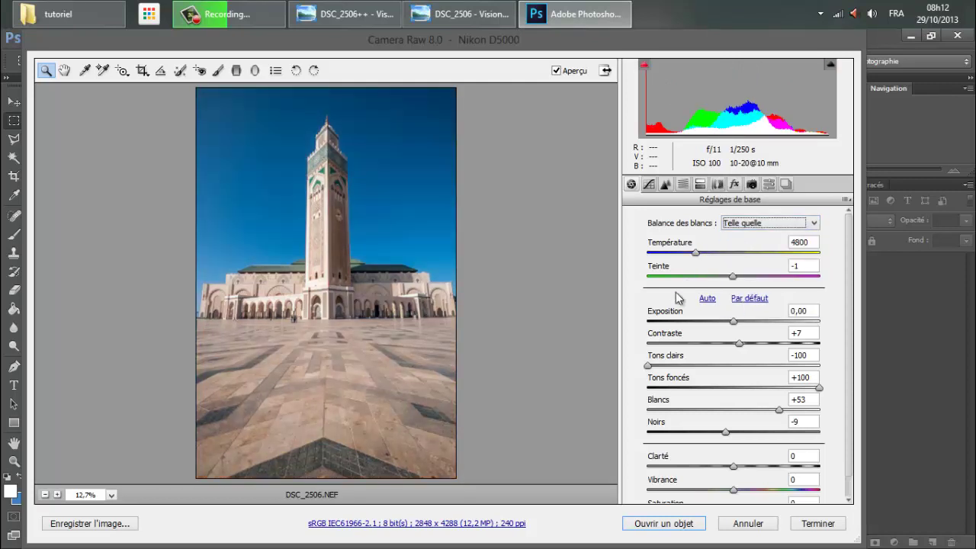
Set white balance Température to 5550 and Teinte to -5.
mouse_move(695, 252)
left_mouse_down()
mouse_move(715, 260)
mouse_move(704, 257)
left_mouse_up()
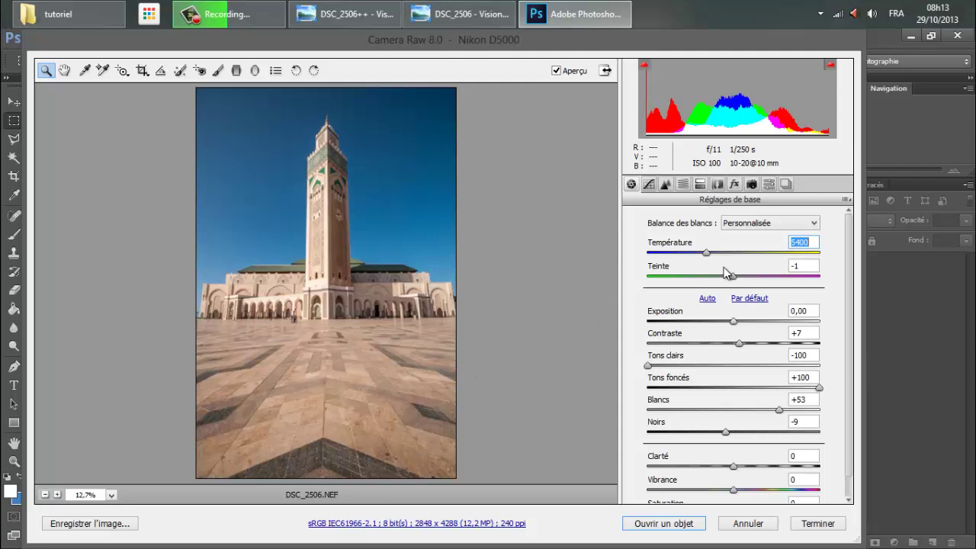
left_click_drag(715, 255, 747, 276)
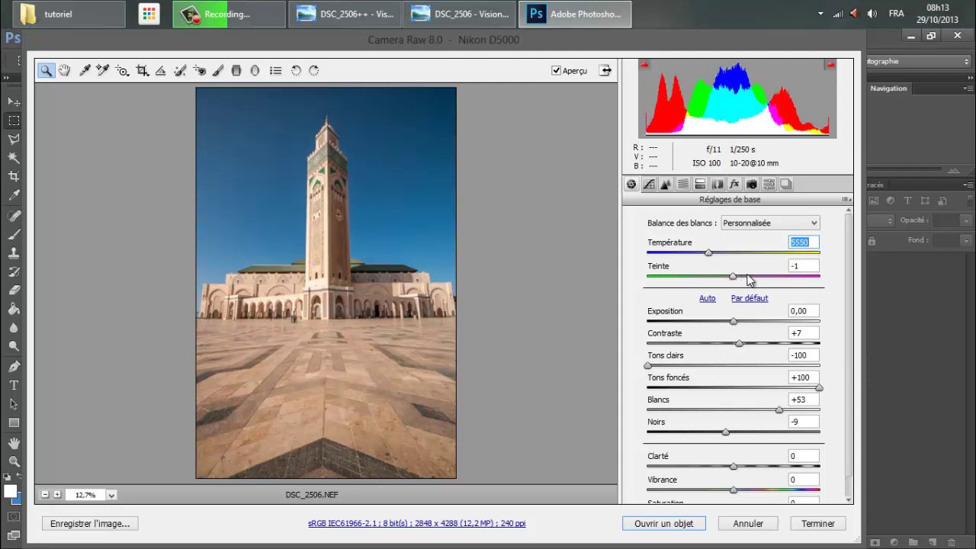
left_click(707, 279)
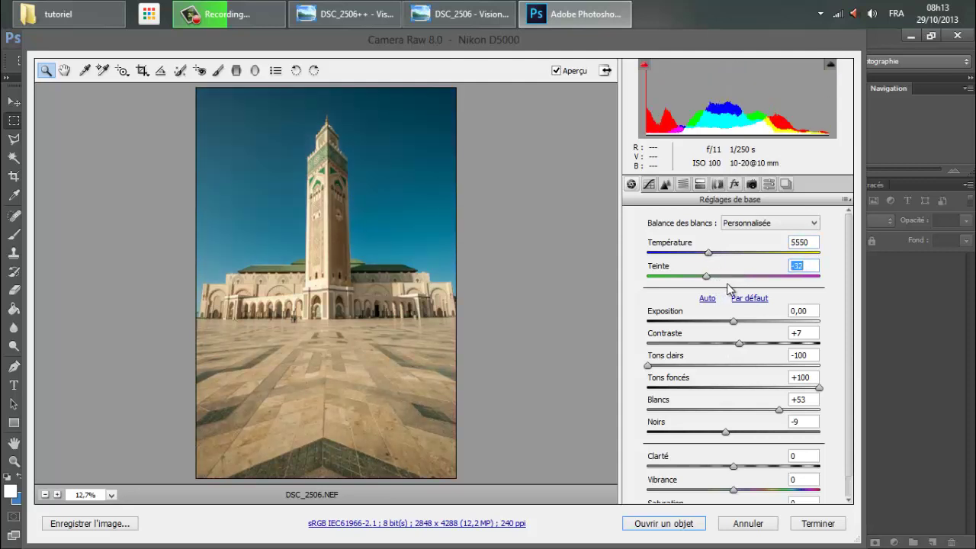
left_click(729, 279)
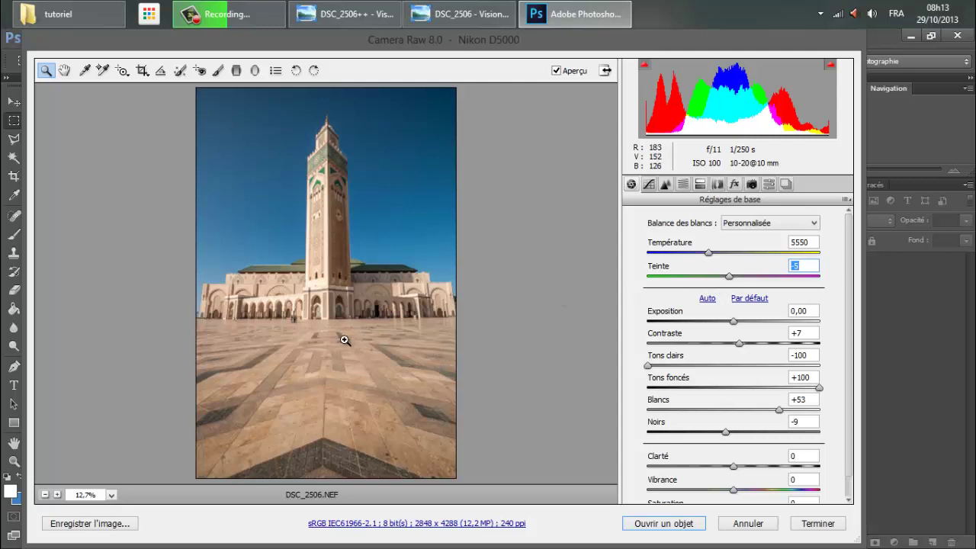
Draw a horizontal graduated filter across the minaret with Exposition and Clarté reset to 0.
left_click(236, 70)
left_click_drag(326, 240, 330, 299)
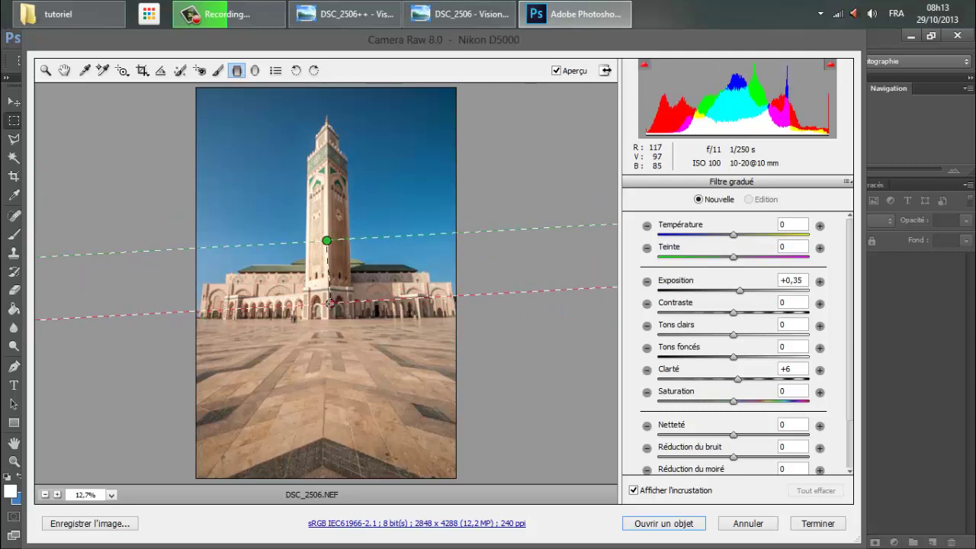
left_click_drag(333, 299, 325, 304)
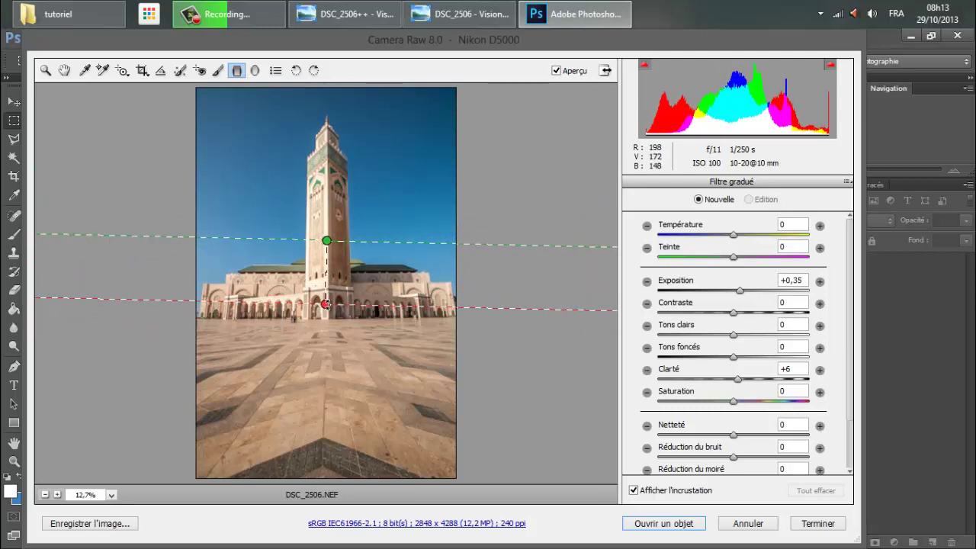
double_click(740, 291)
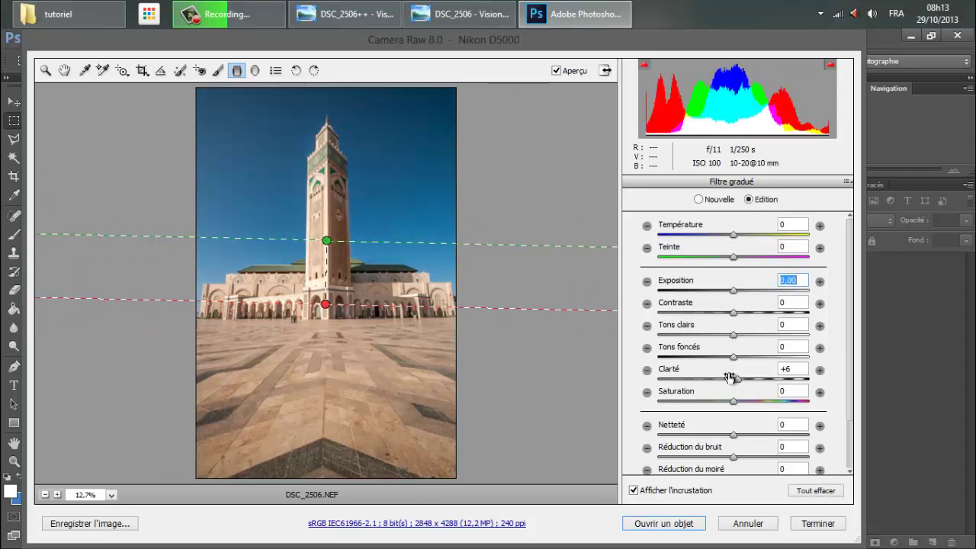
left_click(735, 379)
double_click(736, 379)
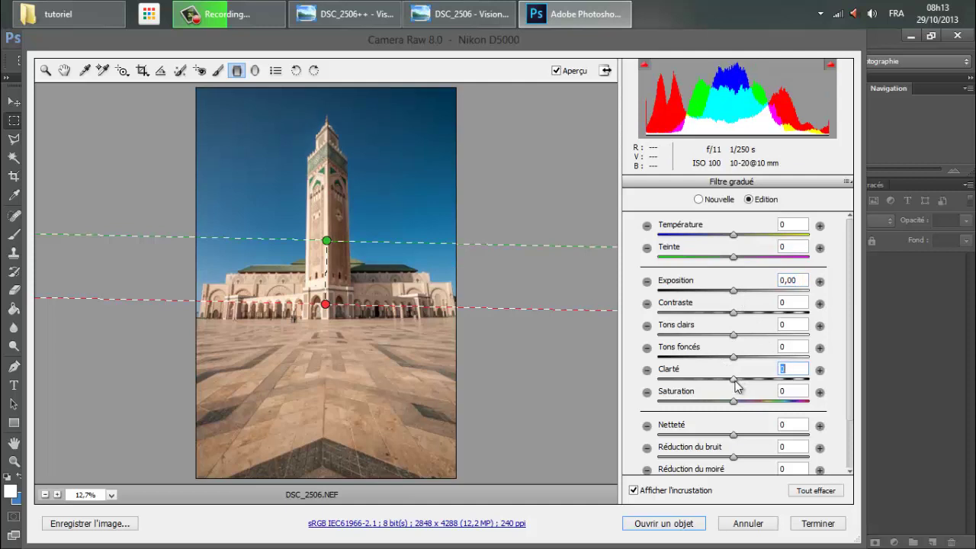
Set the filter's Température to -7 and delete an accidental vertical gradient.
left_click(725, 235)
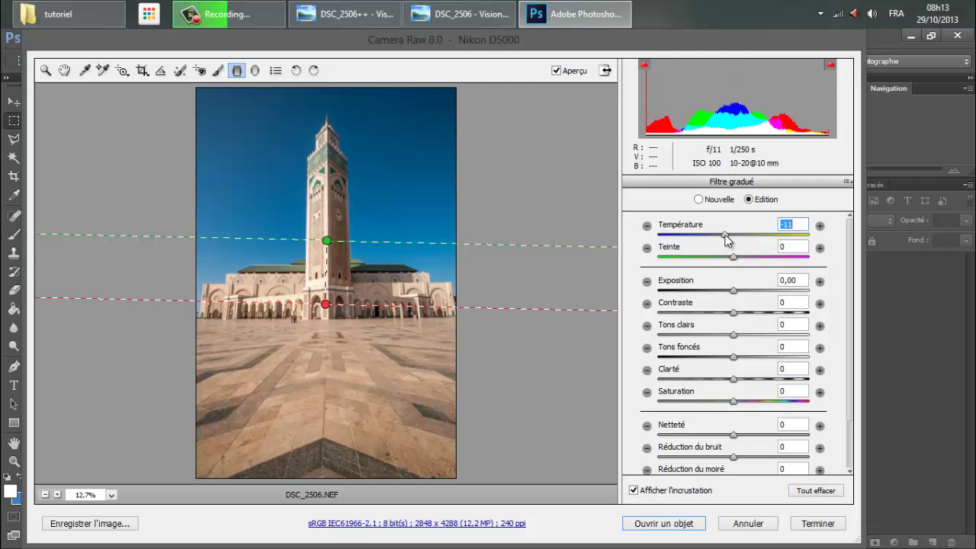
key("Up")
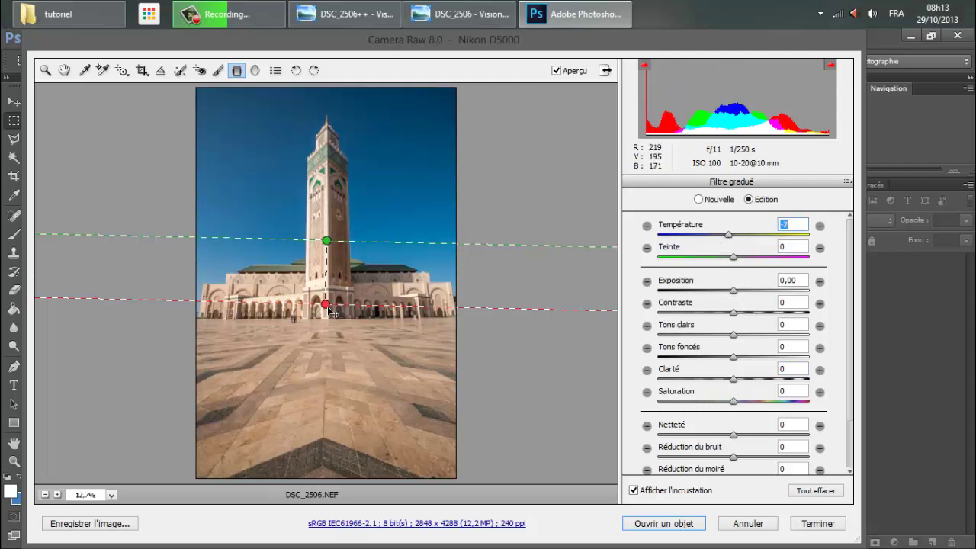
left_click_drag(328, 308, 340, 313)
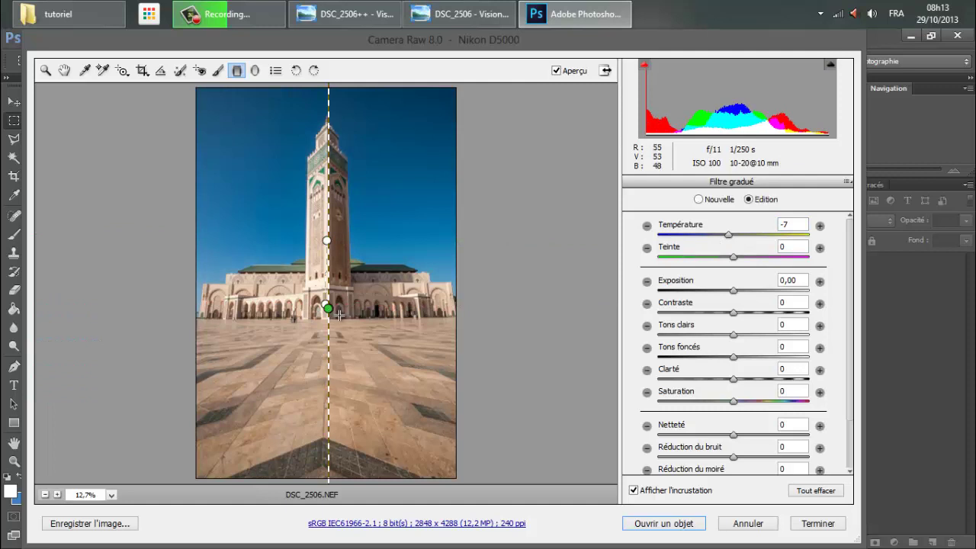
key("Delete")
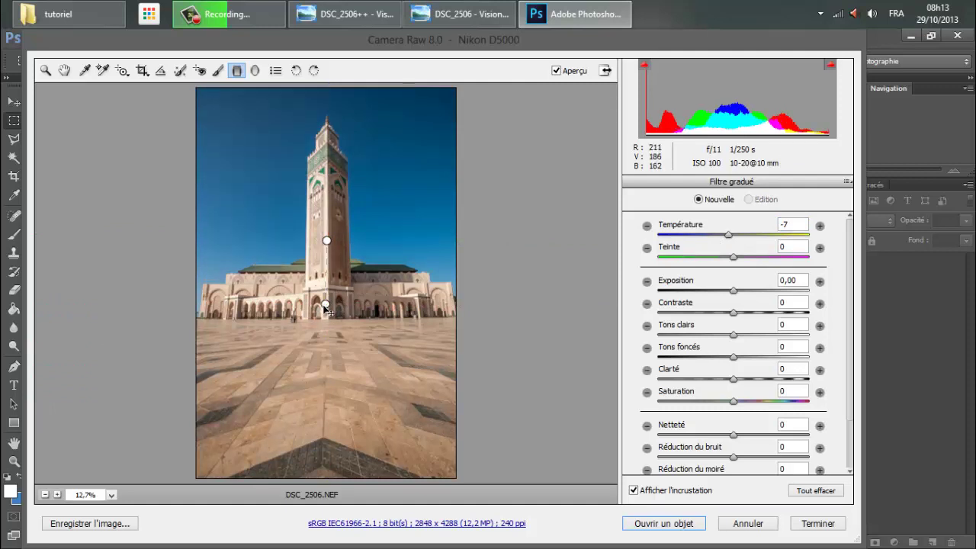
left_click_drag(326, 240, 327, 307)
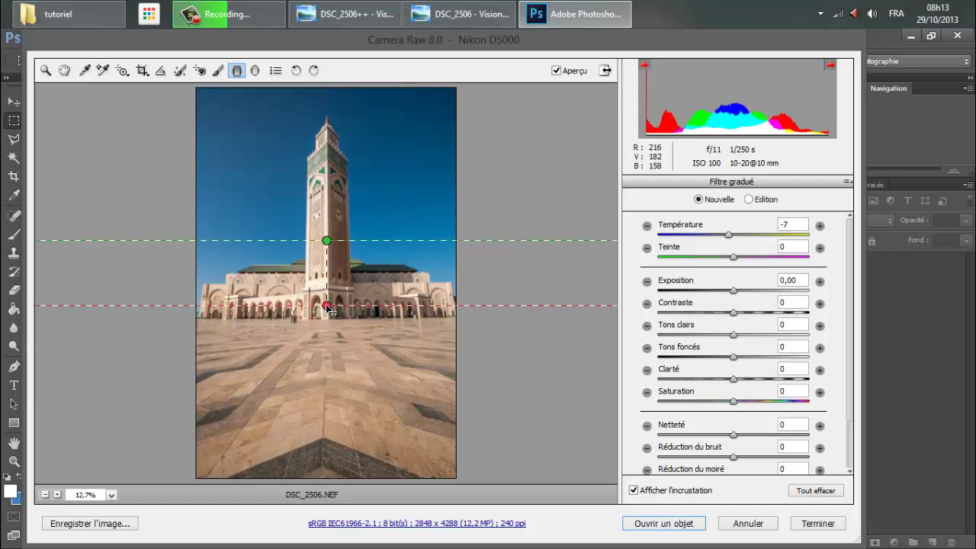
Draw a radial filter ellipse positioned around the minaret.
left_click(47, 70)
left_click(256, 71)
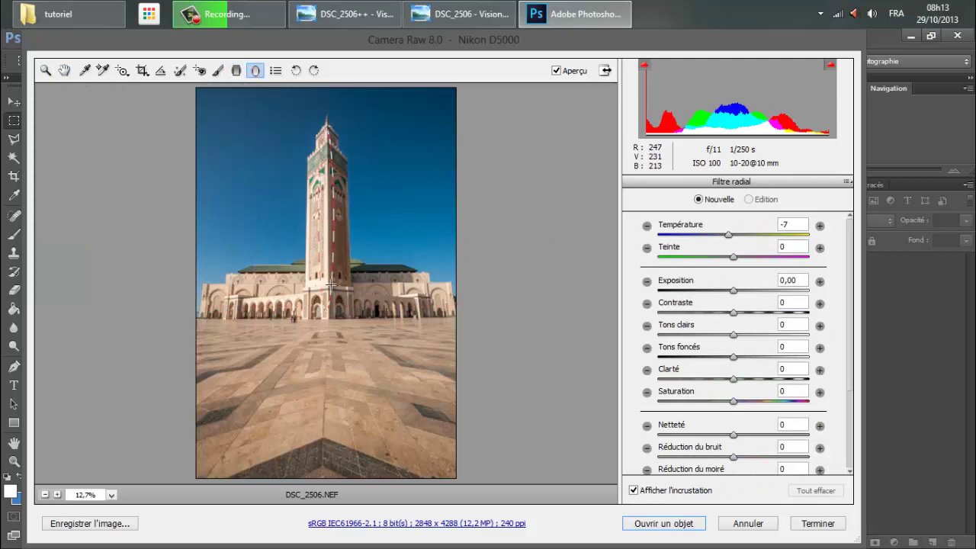
left_click_drag(331, 284, 339, 288)
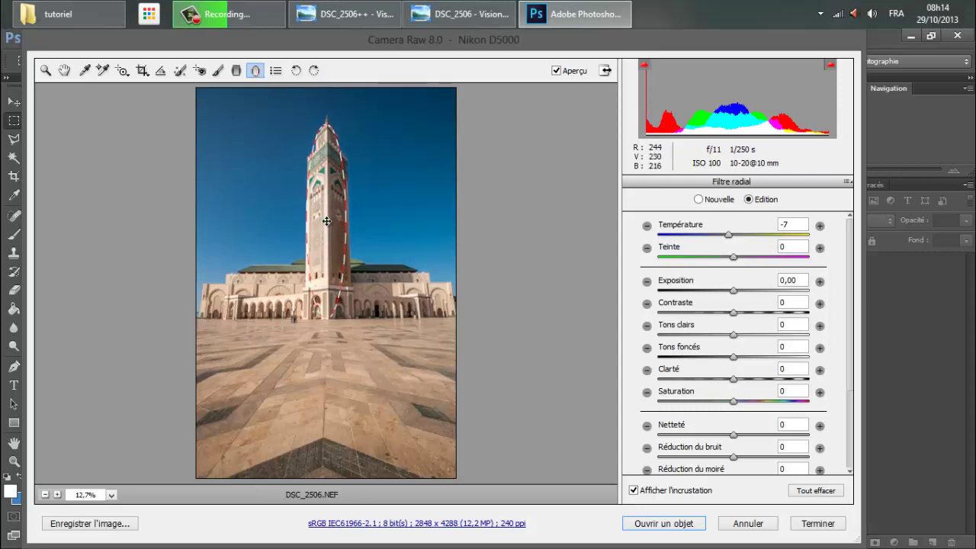
left_click_drag(330, 224, 328, 224)
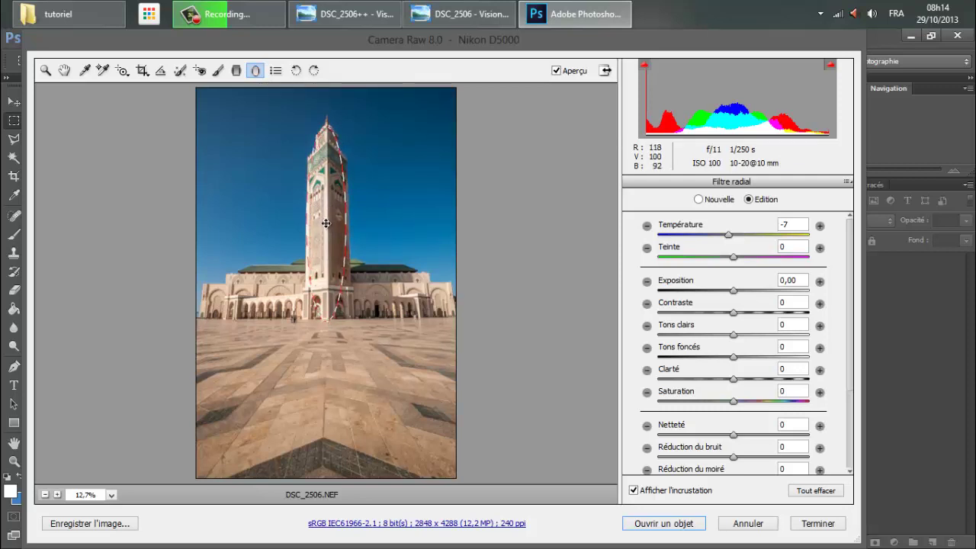
Give the minaret's radial filter temperature +4, contrast +8 and clarity +17.
double_click(730, 234)
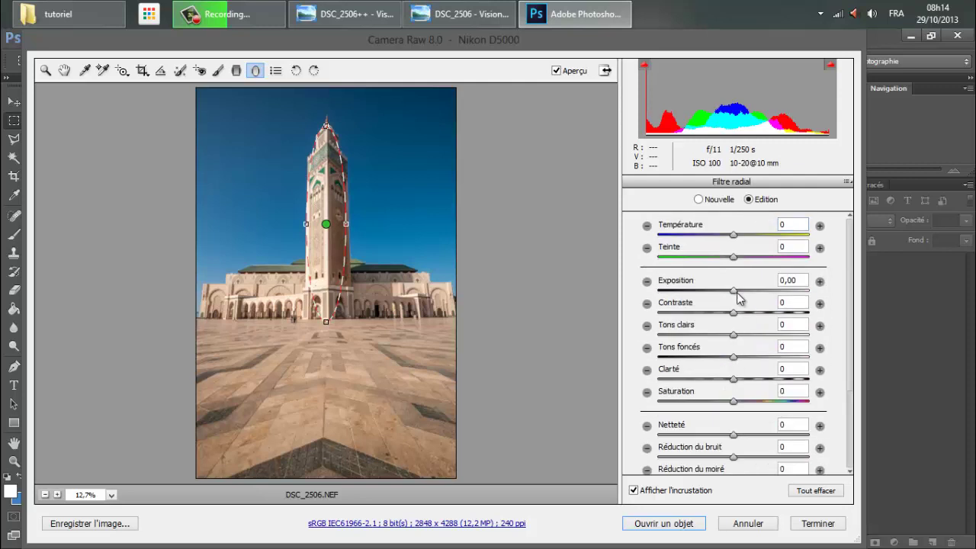
mouse_move(736, 292)
left_mouse_down()
mouse_move(769, 292)
mouse_move(723, 293)
left_mouse_up()
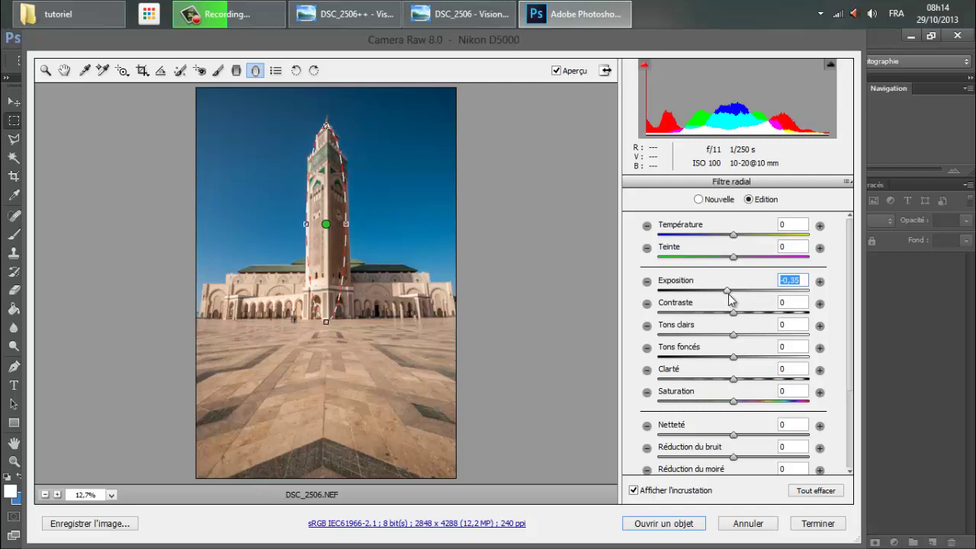
left_click(742, 312)
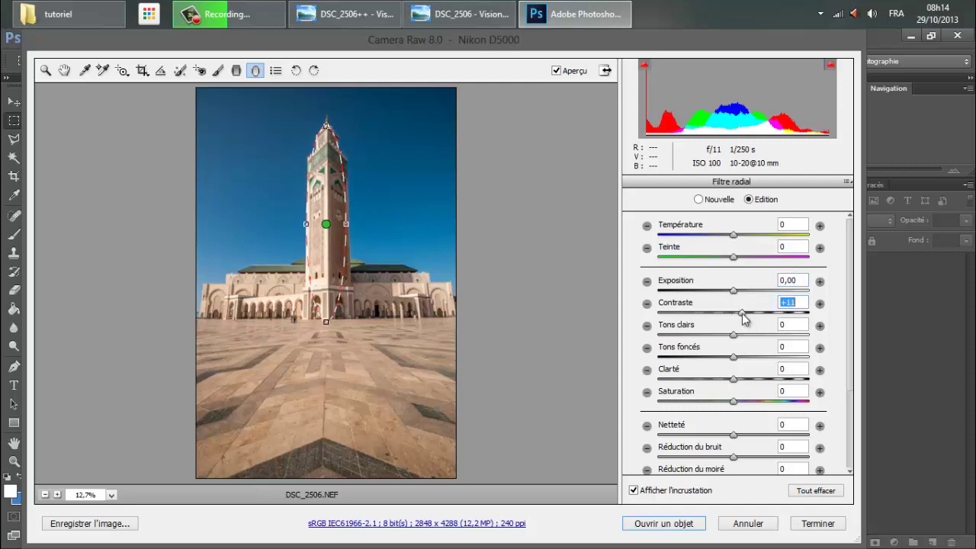
mouse_move(743, 319)
left_mouse_down()
mouse_move(752, 319)
mouse_move(738, 321)
left_mouse_up()
left_click(741, 379)
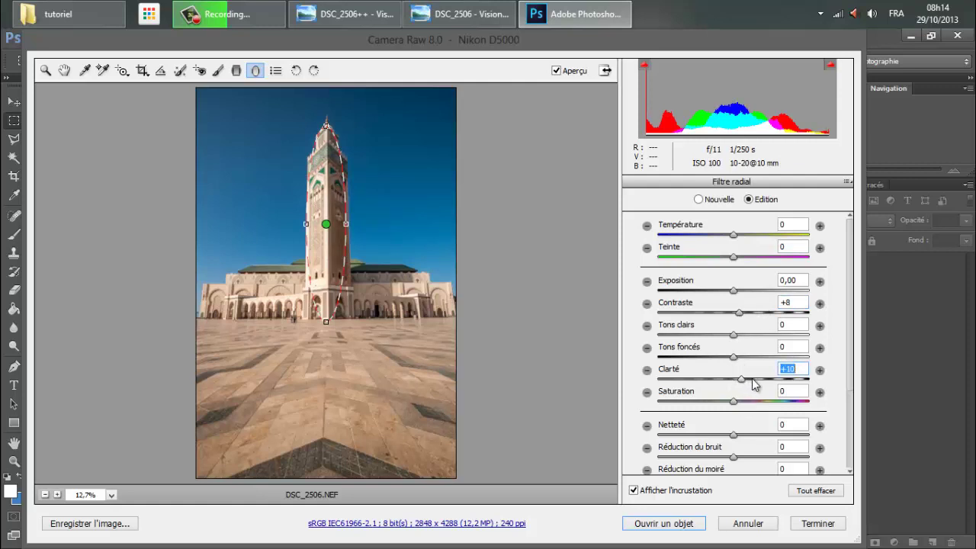
mouse_move(748, 383)
left_mouse_down()
mouse_move(794, 385)
mouse_move(747, 385)
left_mouse_up()
left_click(744, 234)
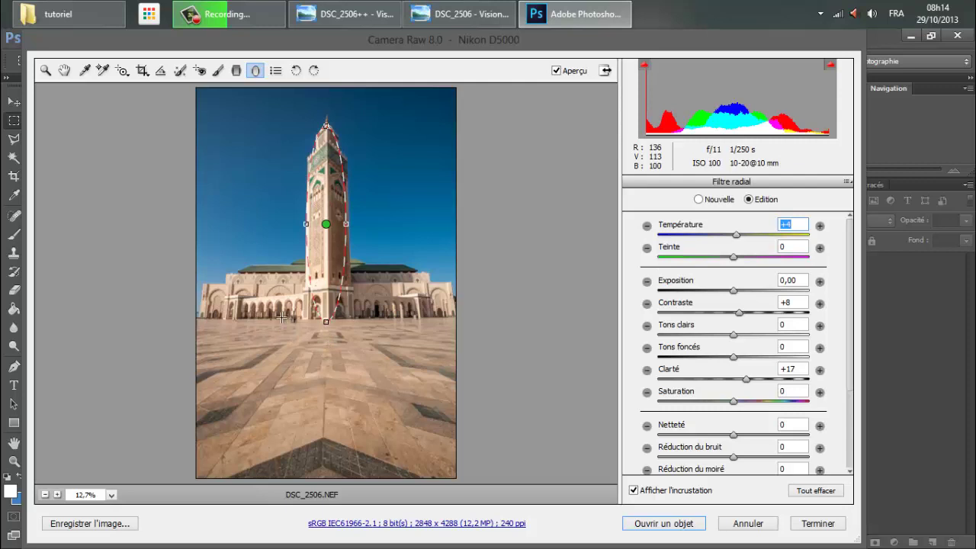
left_click(323, 379)
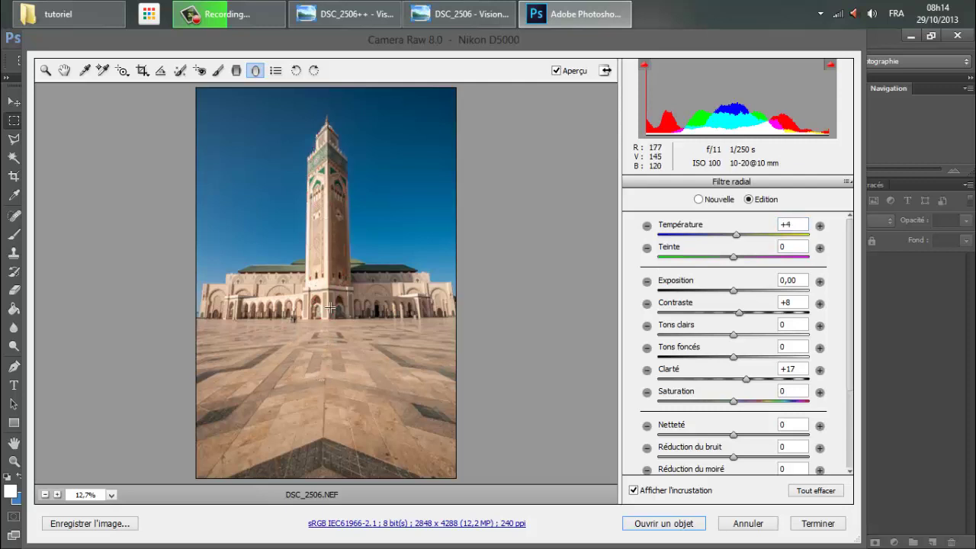
Set the minaret radial filter to exposure +0,15 and highlights -19.
left_click(326, 225)
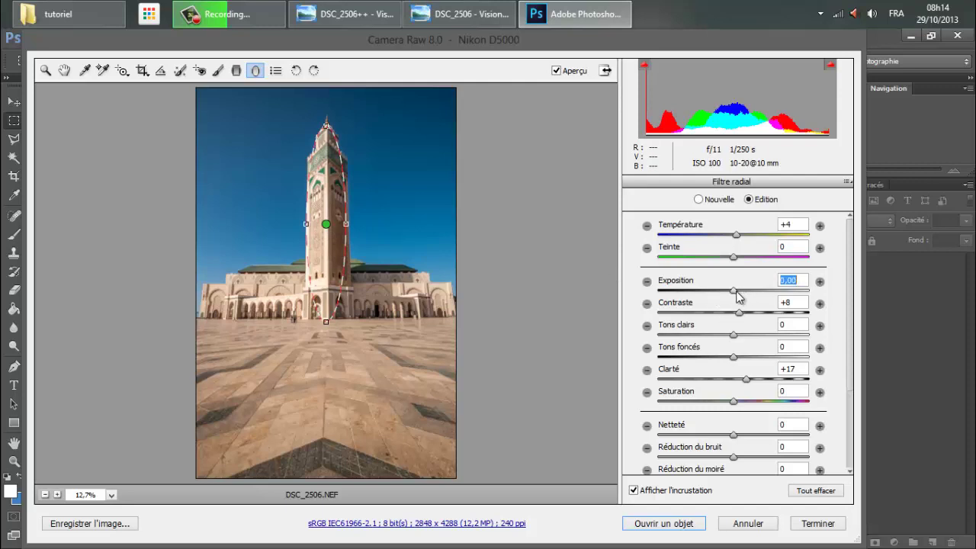
left_click_drag(737, 291, 739, 291)
left_click(724, 335)
left_click(719, 333)
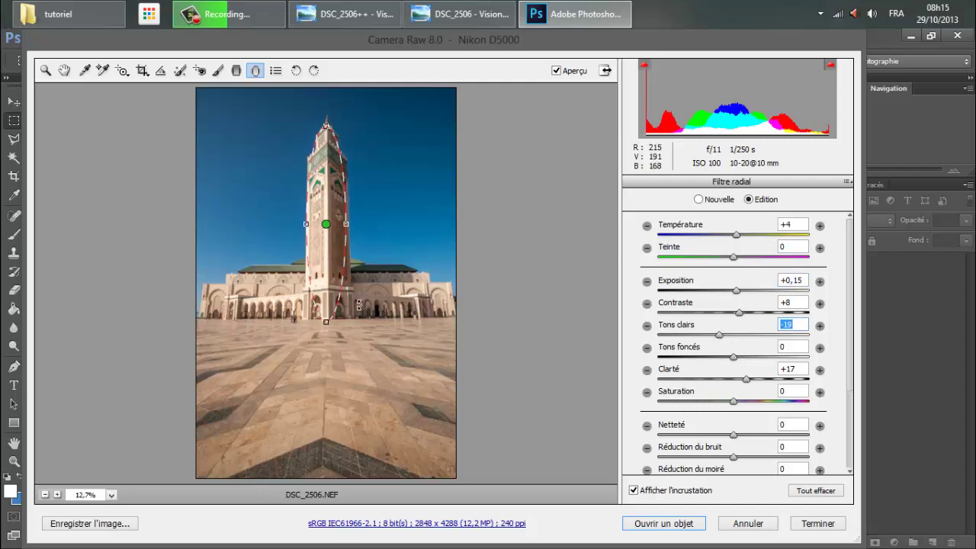
Add wide radial filters over the mosque building and plaza, lowering plaza exposure and contrast.
left_click_drag(360, 305, 267, 322)
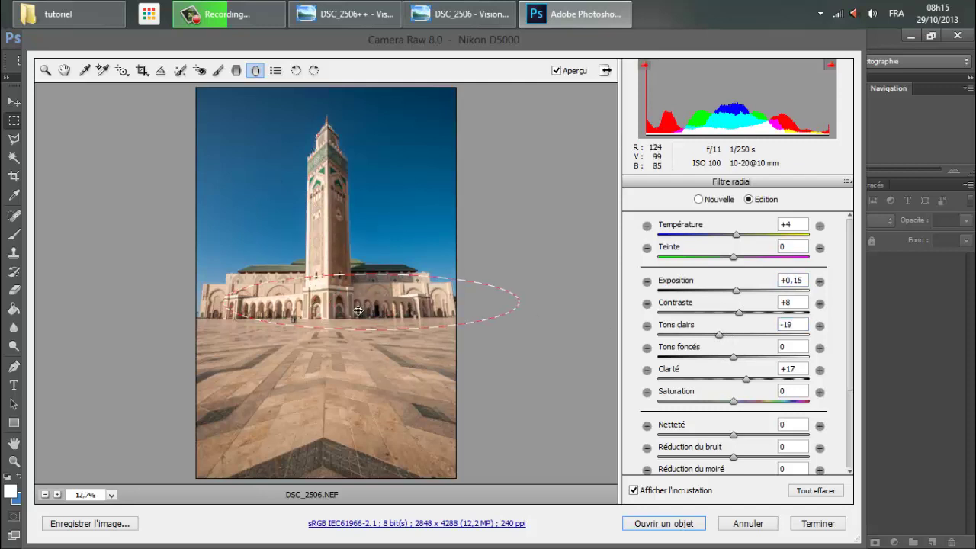
mouse_move(358, 310)
left_mouse_down()
mouse_move(377, 305)
mouse_move(329, 294)
left_mouse_up()
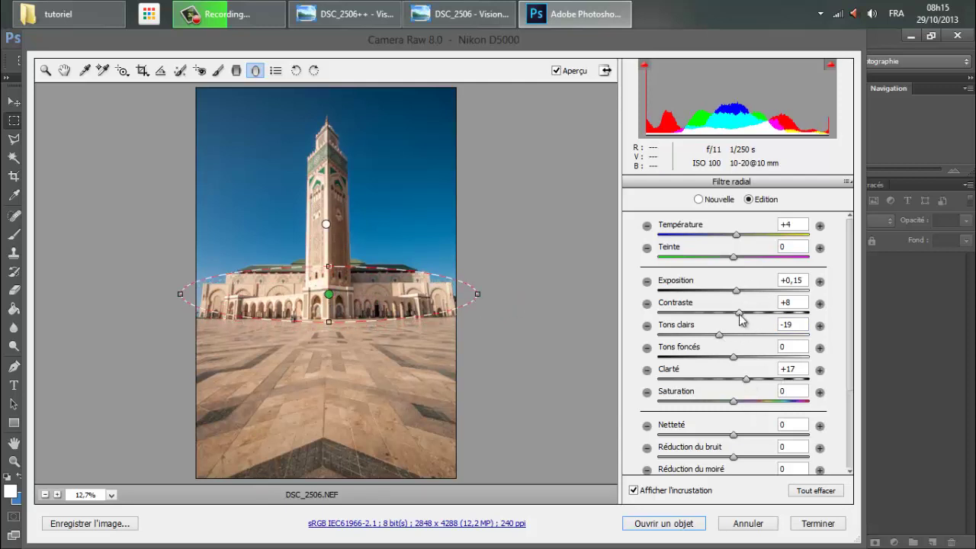
mouse_move(328, 392)
left_mouse_down()
mouse_move(481, 493)
mouse_move(470, 448)
left_mouse_up()
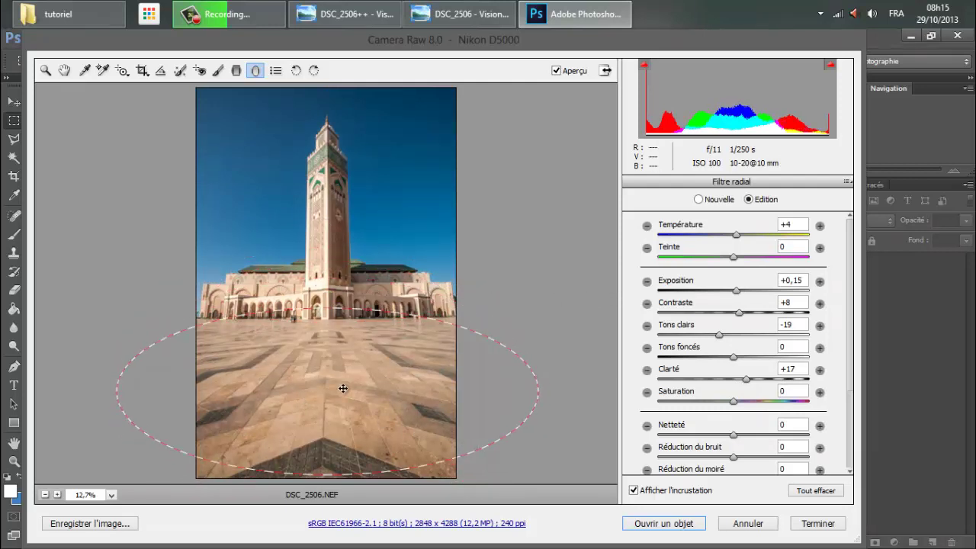
left_click_drag(331, 392, 326, 370)
left_click_drag(736, 290, 733, 291)
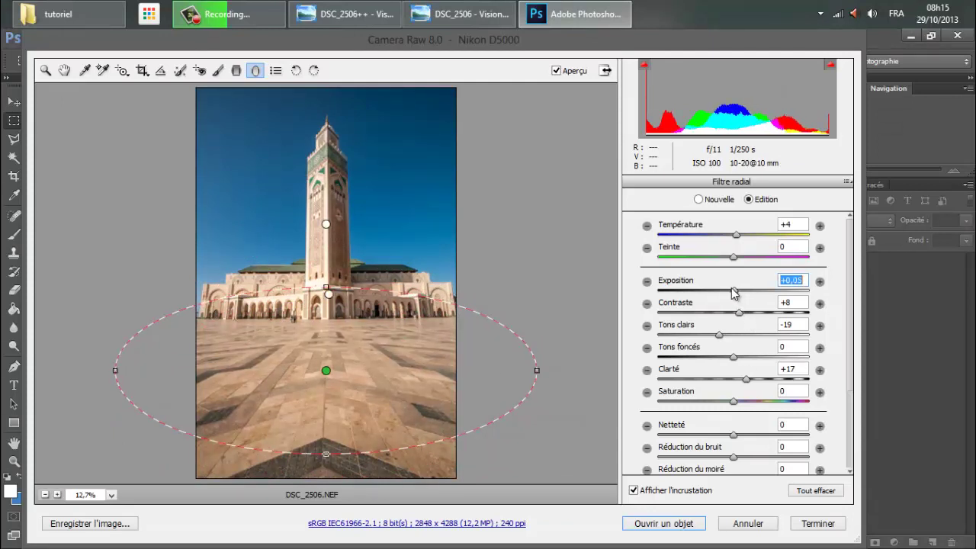
left_click(738, 314)
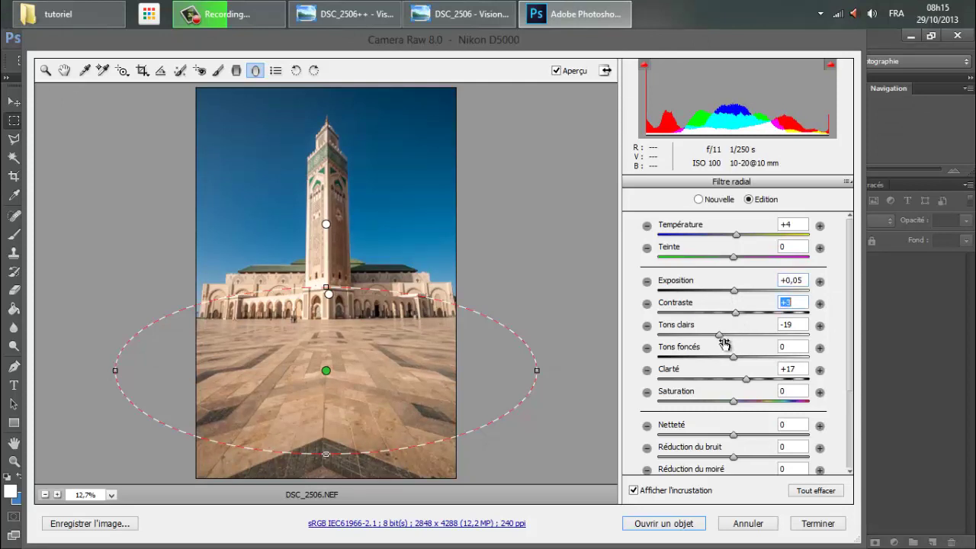
left_click_drag(719, 335, 727, 336)
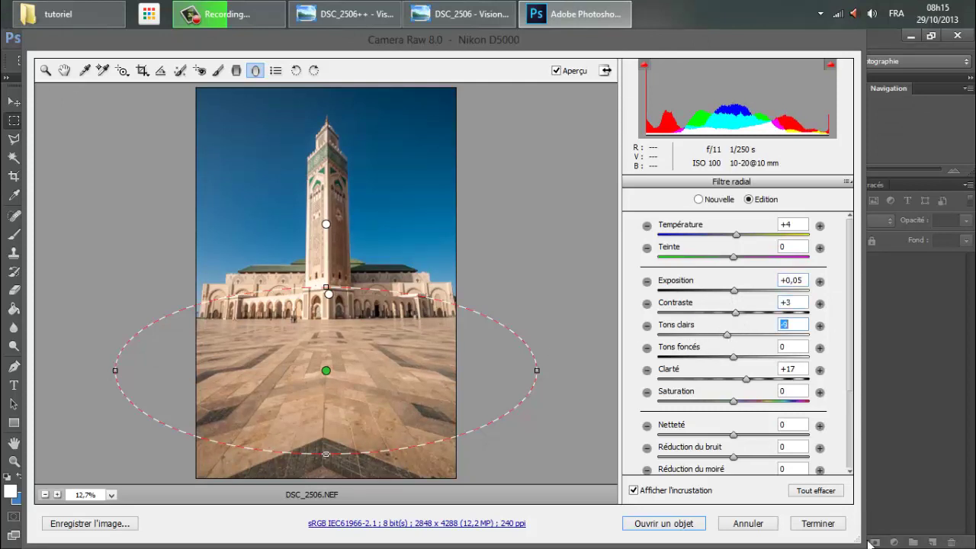
In workflow options, stop opening as smart object and keep size 2848 x 4288.
left_click(65, 70)
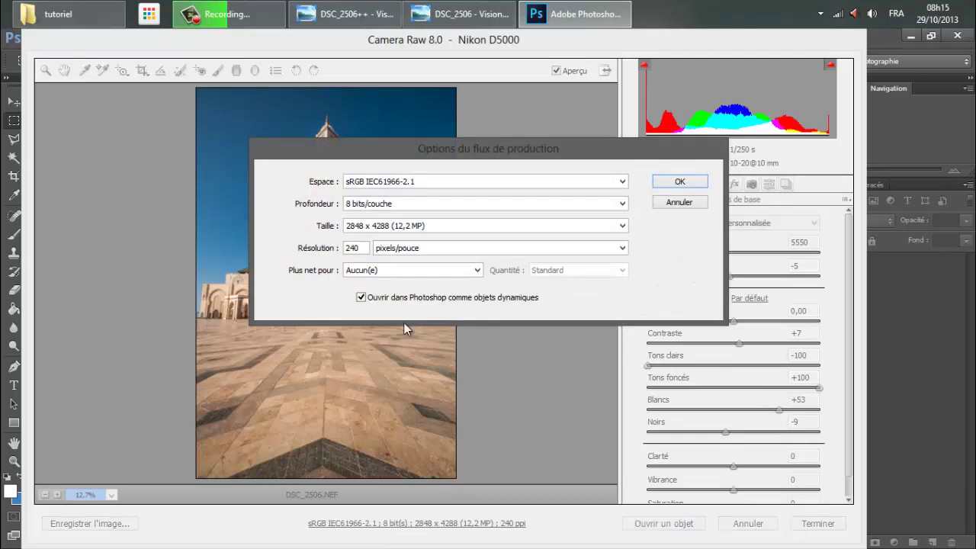
left_click_drag(418, 149, 291, 122)
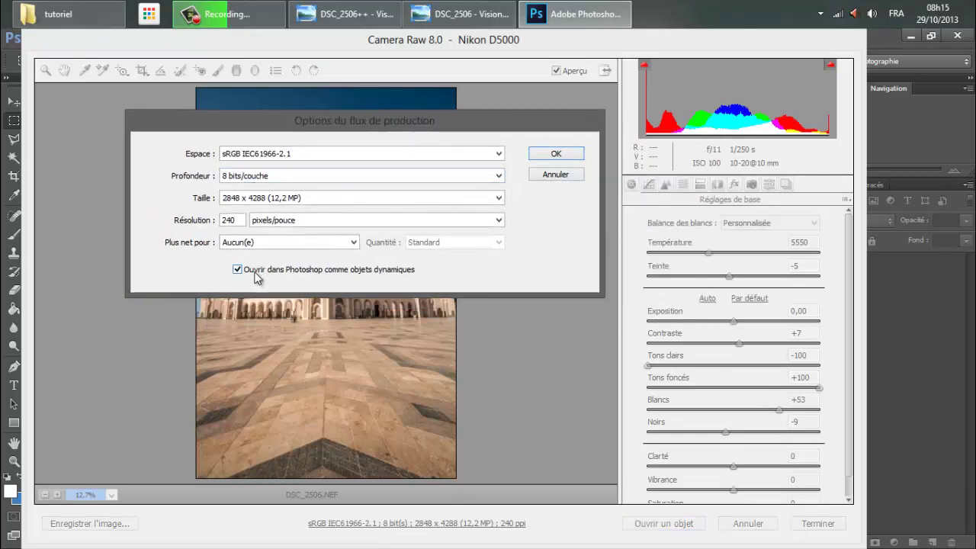
left_click(300, 271)
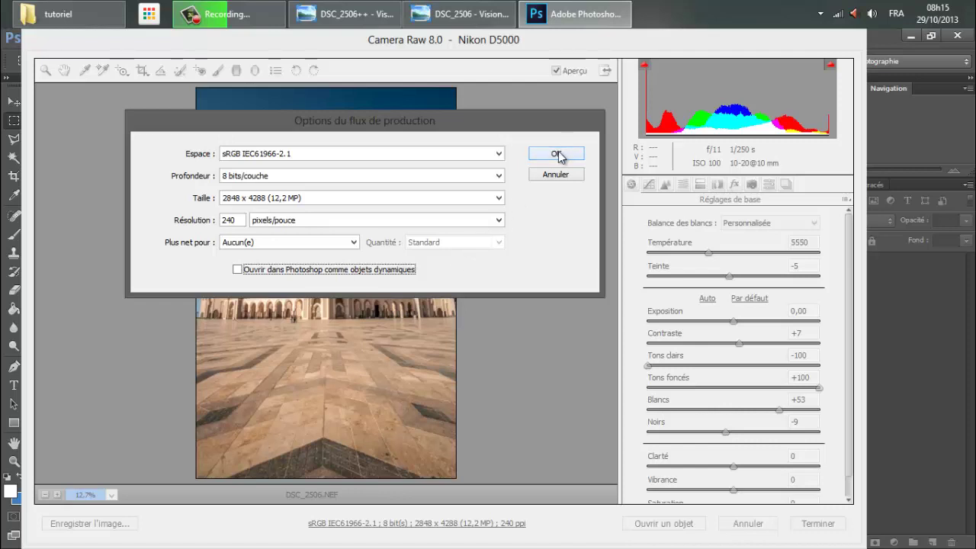
left_click(485, 198)
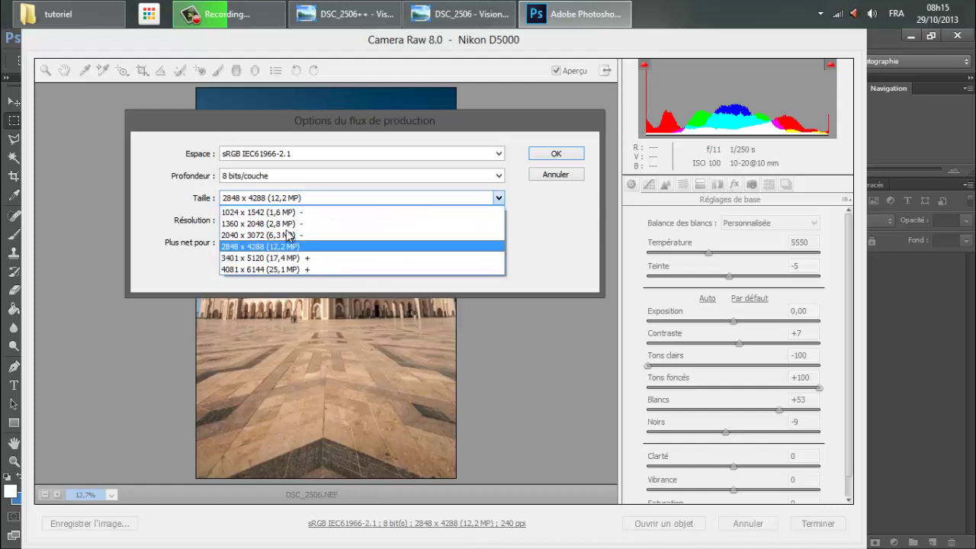
left_click(558, 249)
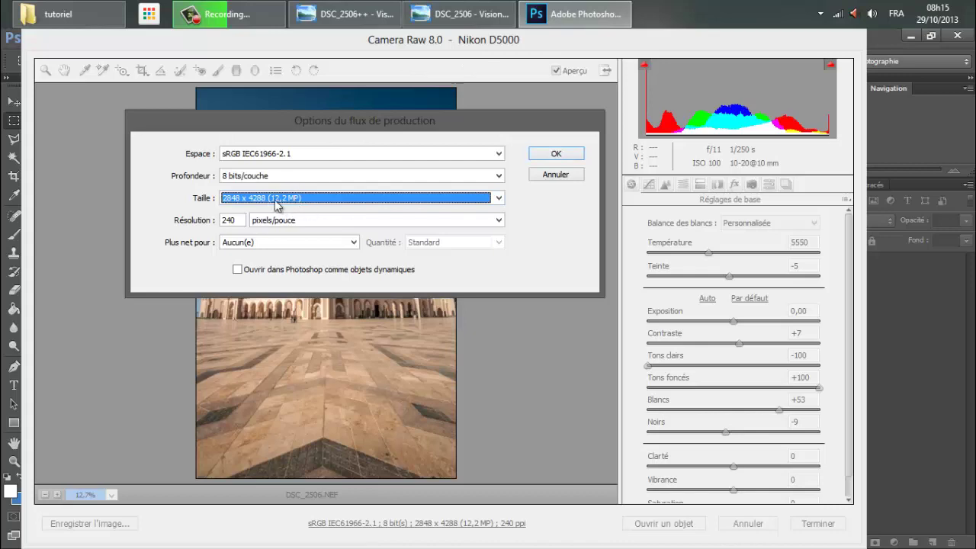
Confirm the workflow options and open DSC_2506.NEF in Photoshop.
left_click(560, 153)
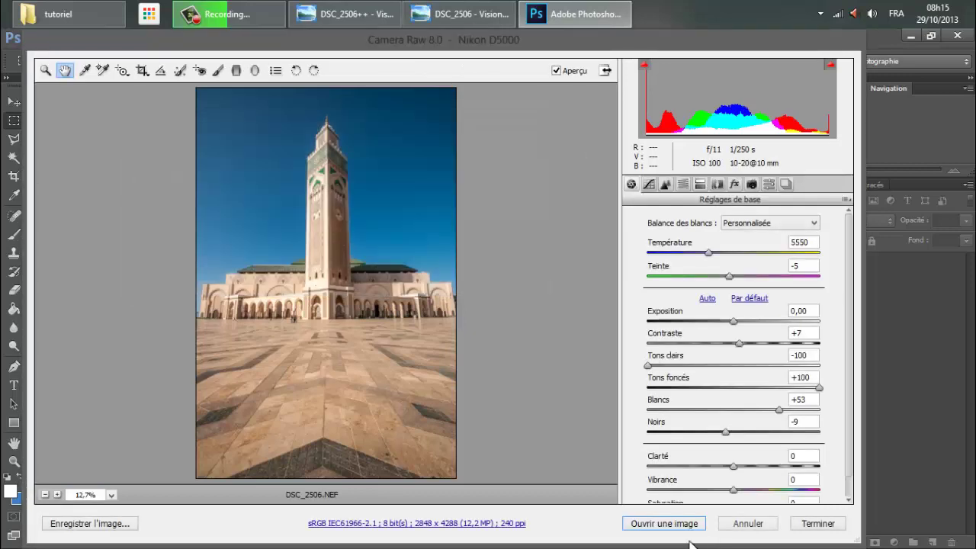
left_click(676, 527)
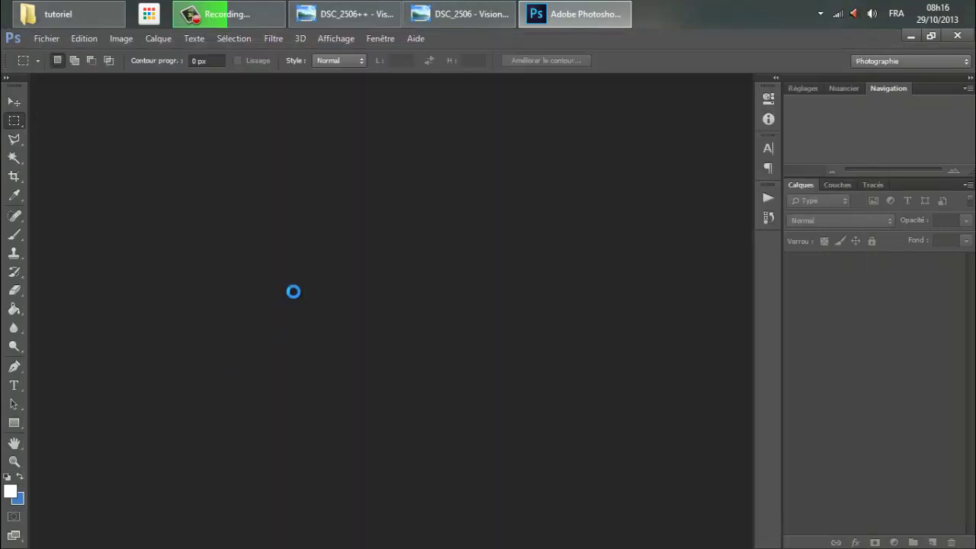
left_click(258, 8)
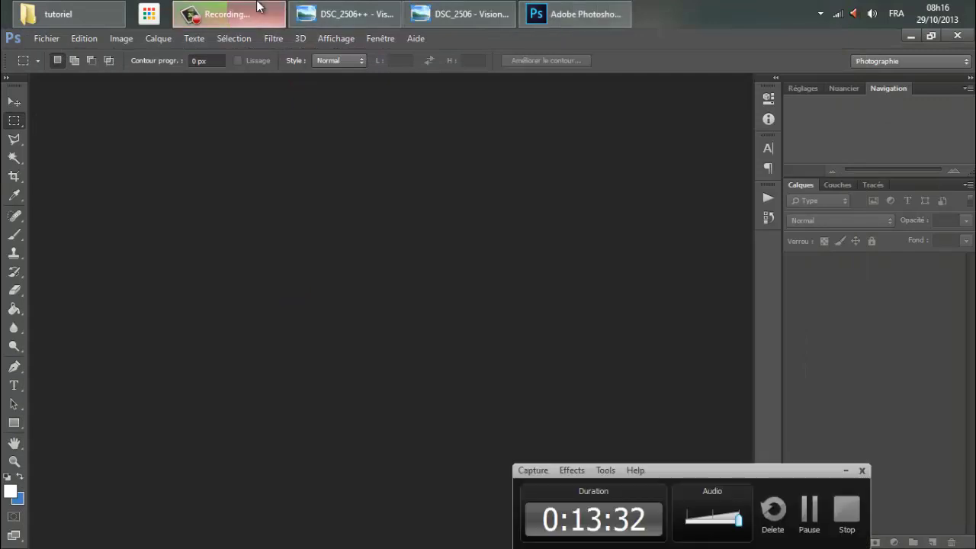
left_click(259, 8)
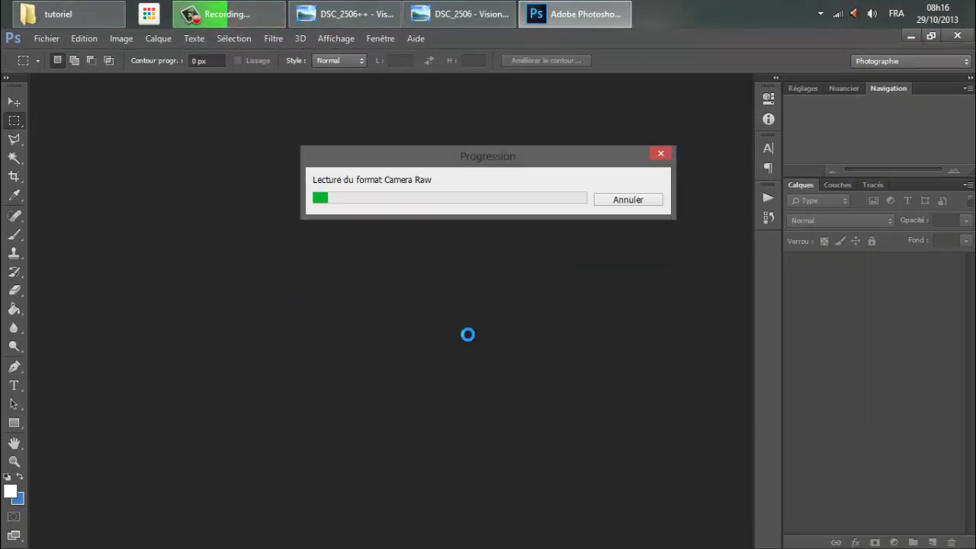
Compare the opened photo with the DSC_2506 and DSC_2506++ reference photos.
left_click(443, 6)
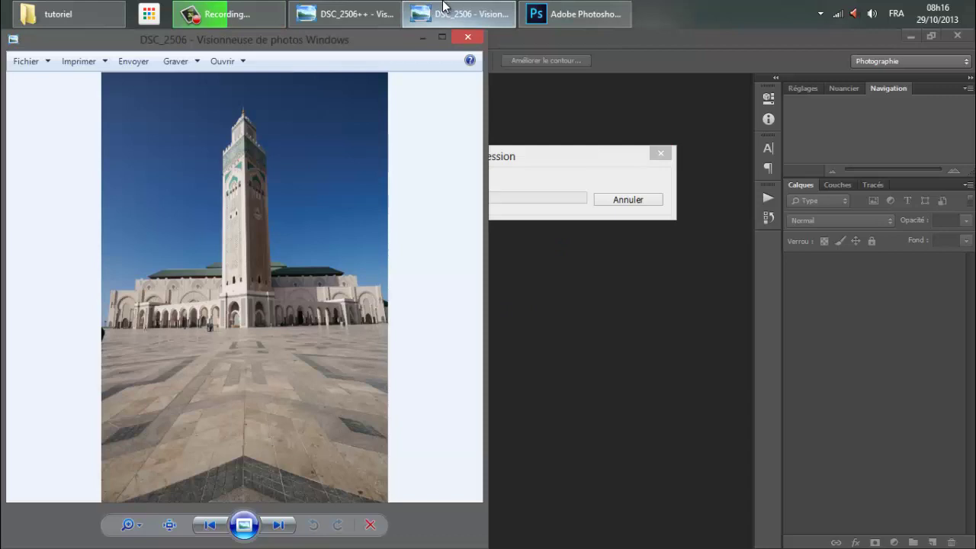
left_click(443, 6)
left_click(365, 8)
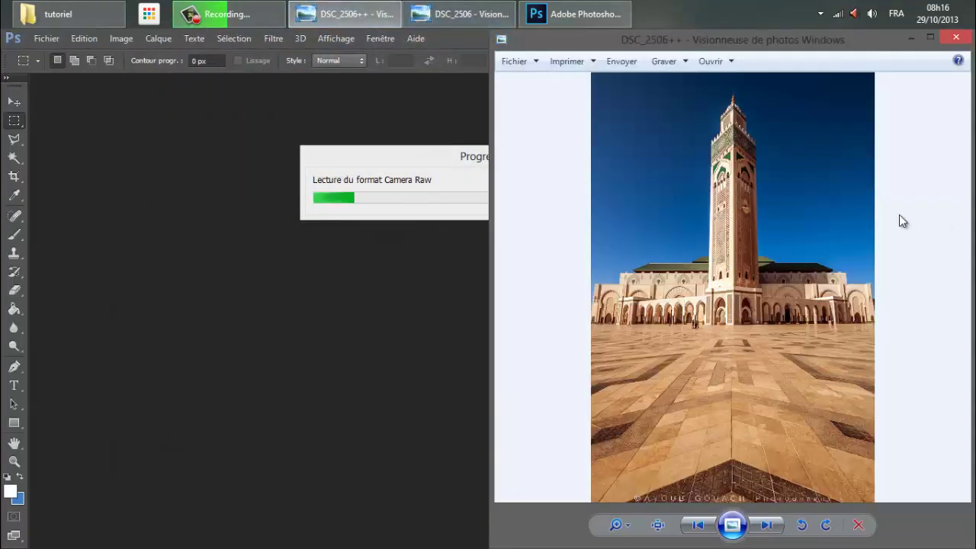
left_click(347, 6)
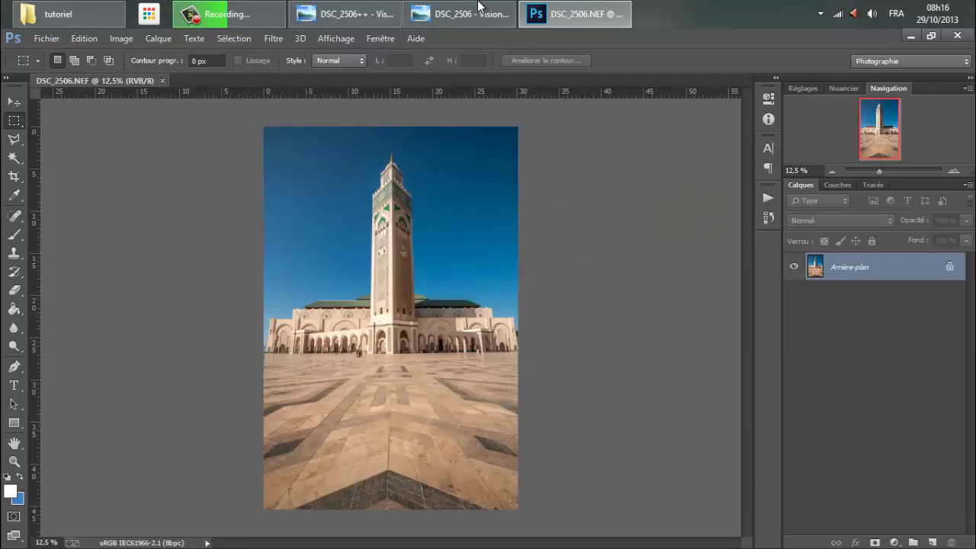
left_click(479, 6)
left_click(479, 6)
left_click(374, 6)
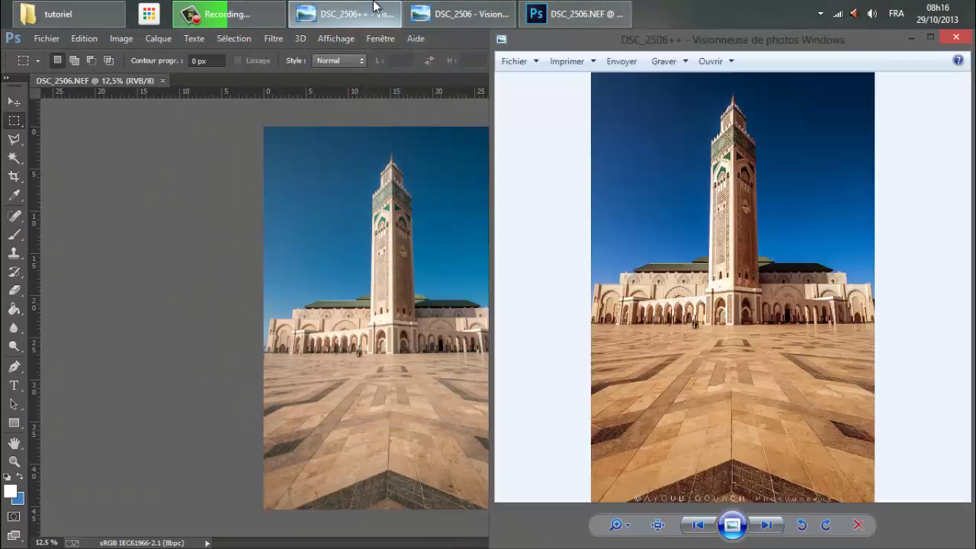
left_click(374, 7)
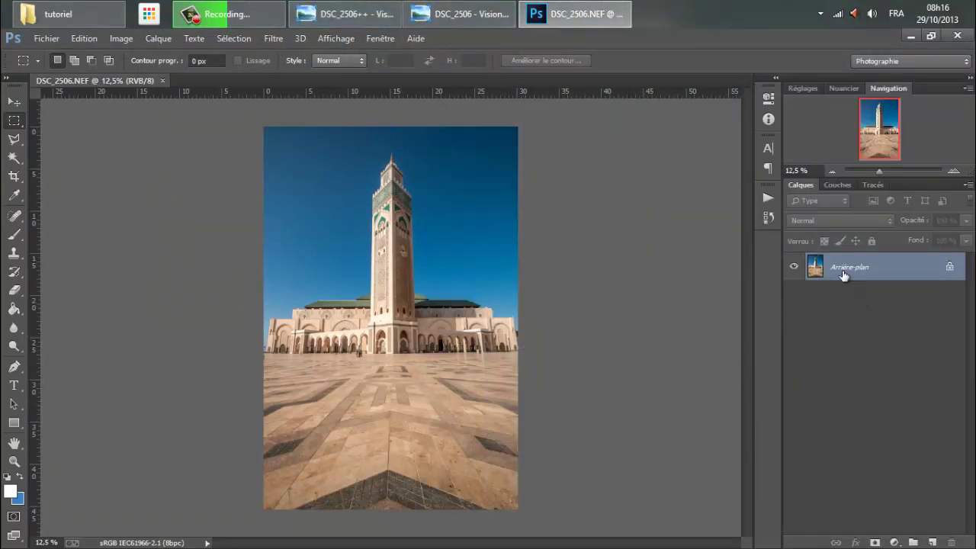
Duplicate the Arrière-plan layer into an Arrière-plan copie layer.
left_click(132, 43)
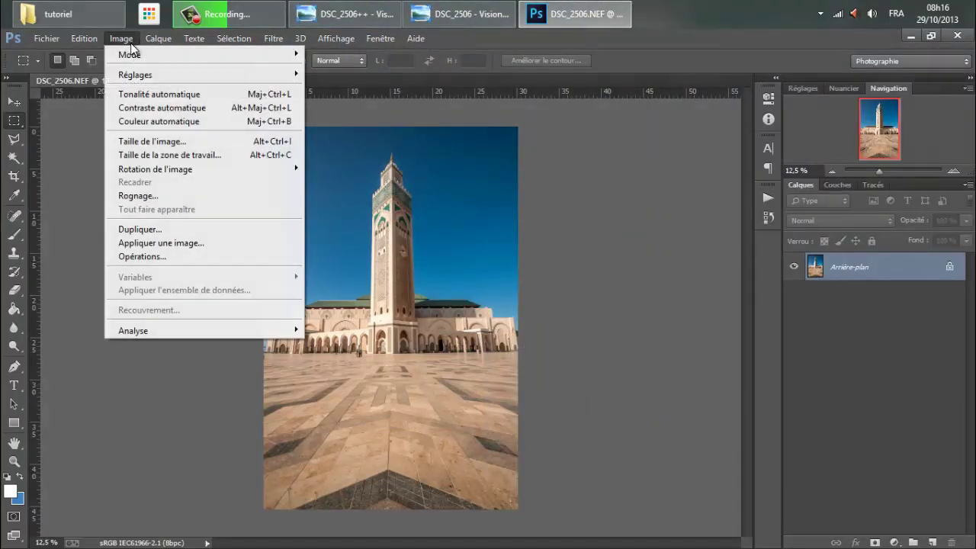
left_click(125, 40)
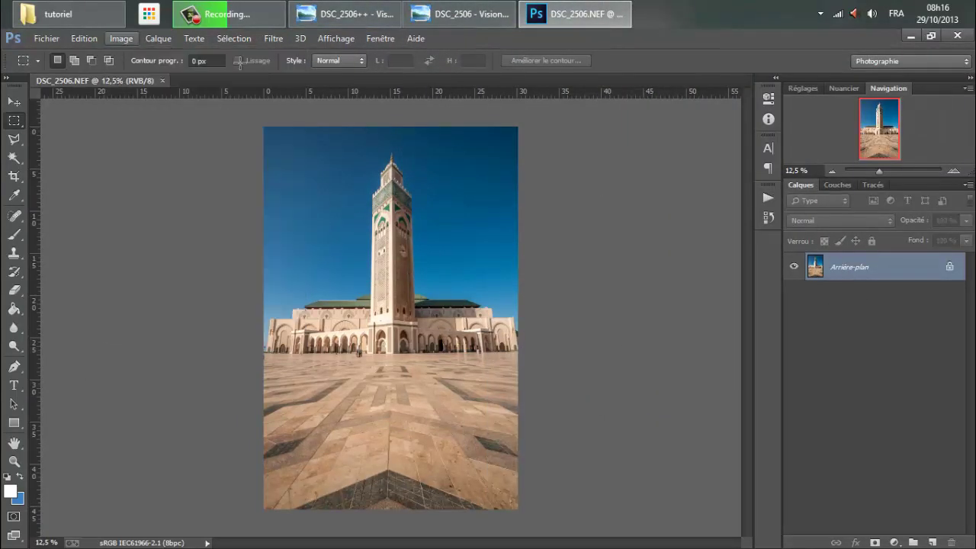
left_click(838, 89)
left_click(804, 88)
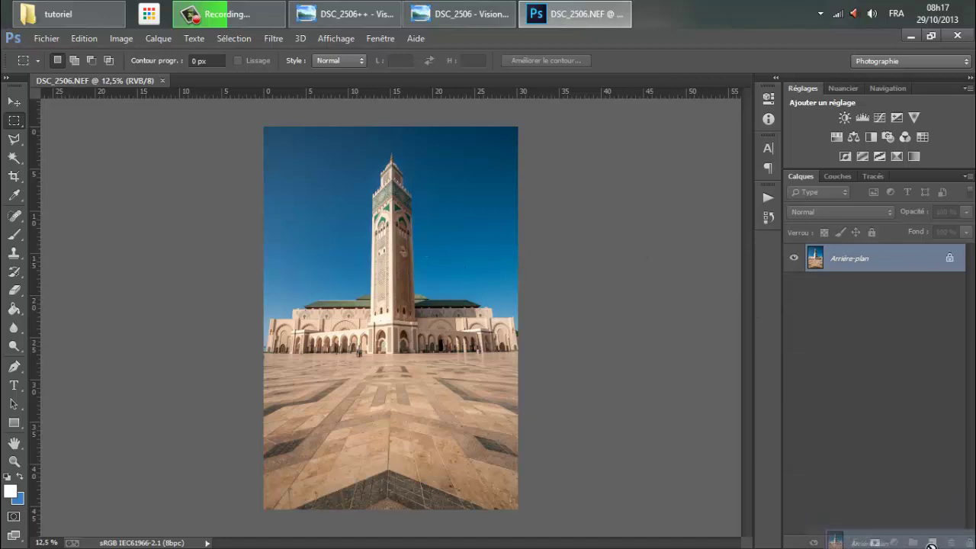
left_click_drag(861, 261, 932, 543)
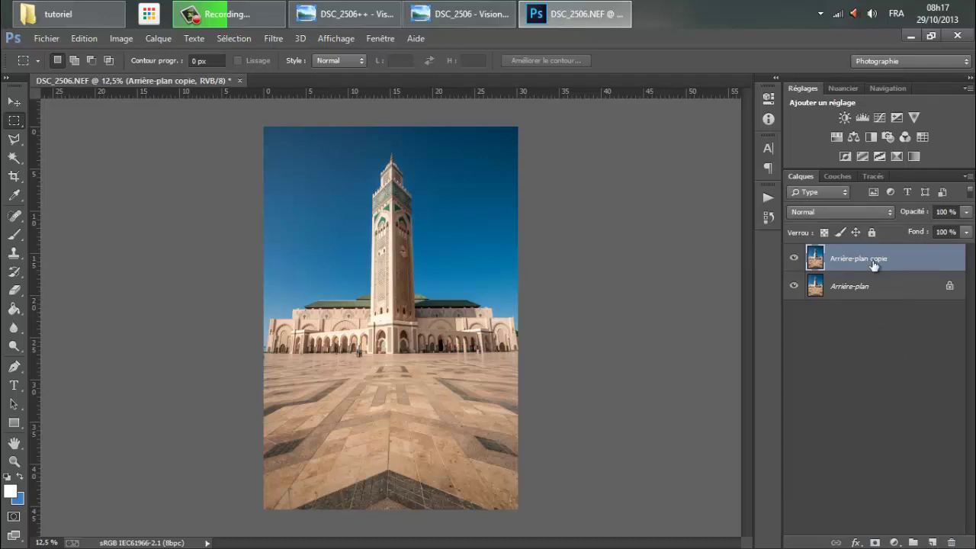
Check the History panel and zoom the photo to 33.33% via the Navigator.
left_click(770, 218)
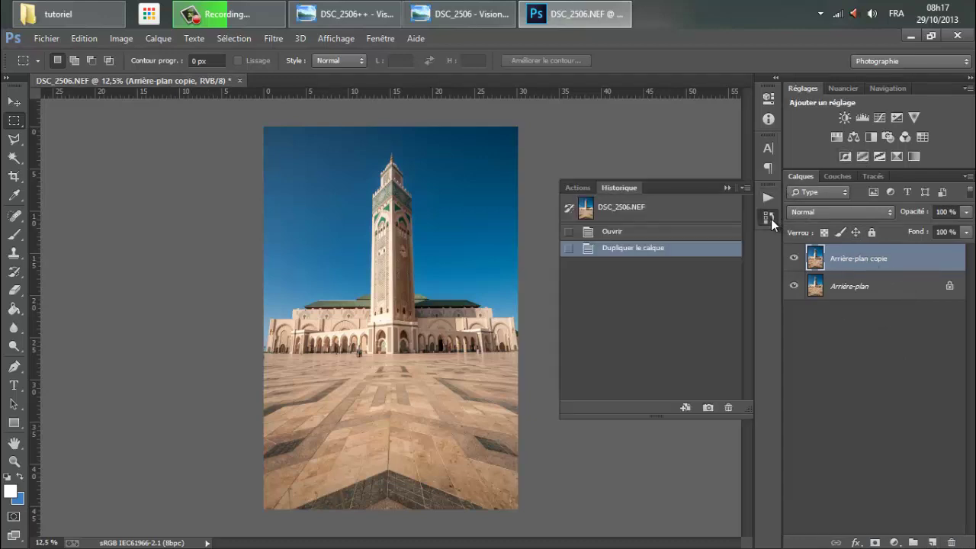
left_click(771, 219)
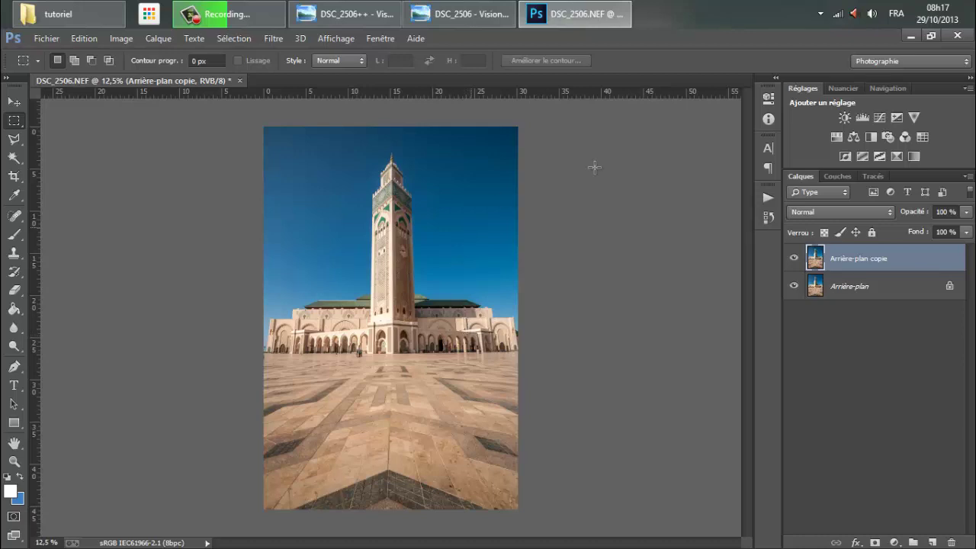
left_click(906, 89)
left_click(953, 171)
left_click(953, 172)
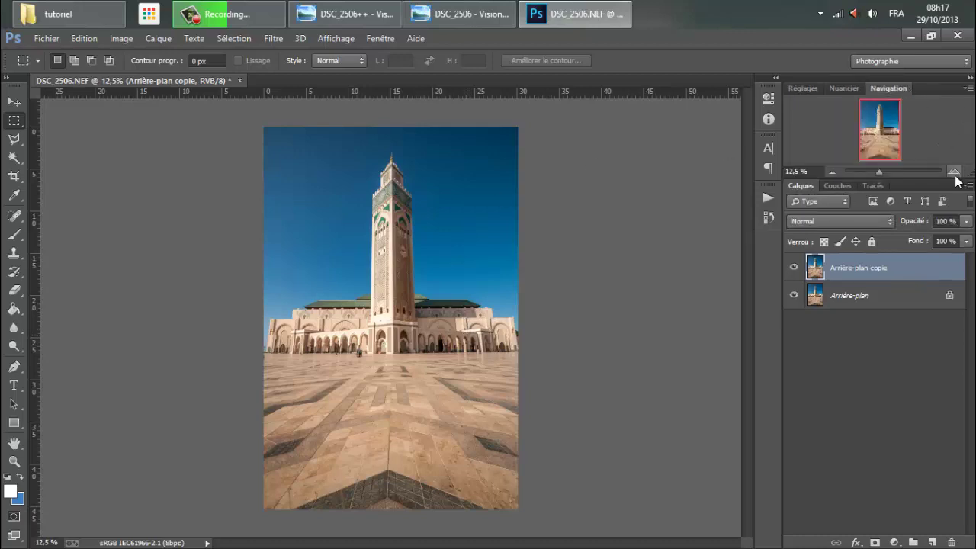
left_click(953, 171)
Choose the Clone Stamp tool with a brush size of 50.
mouse_move(878, 137)
left_mouse_down()
mouse_move(904, 93)
mouse_move(851, 188)
left_mouse_up()
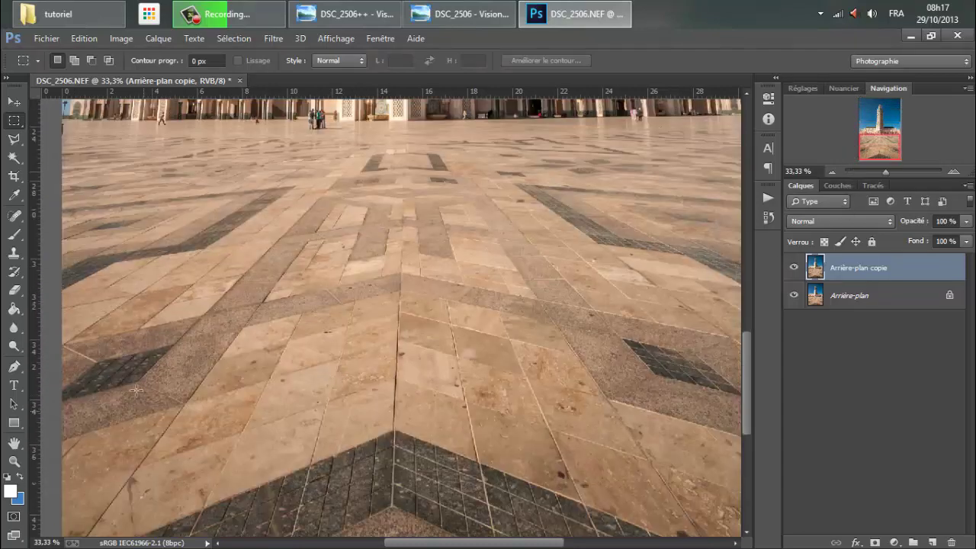
left_click(14, 252)
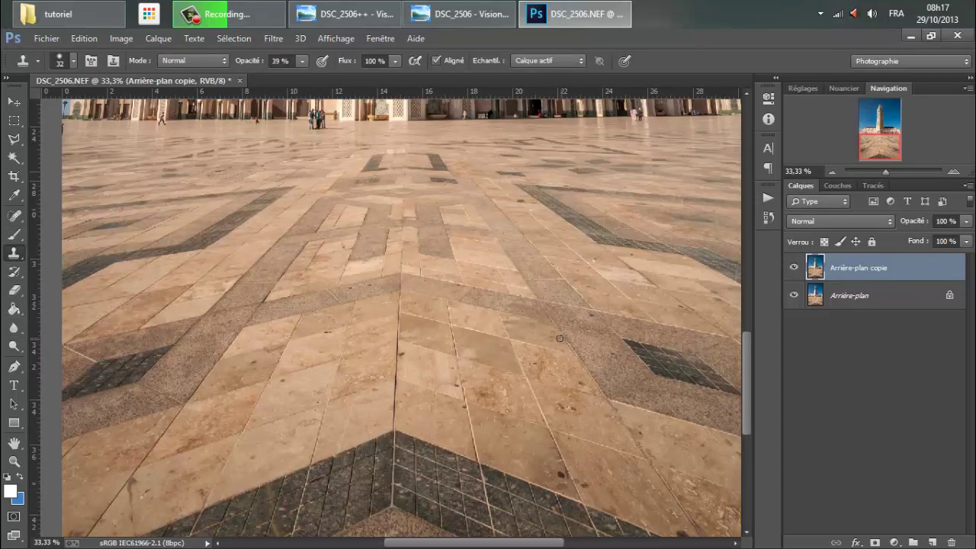
left_click_drag(489, 312, 520, 312)
left_click_drag(507, 201, 489, 201)
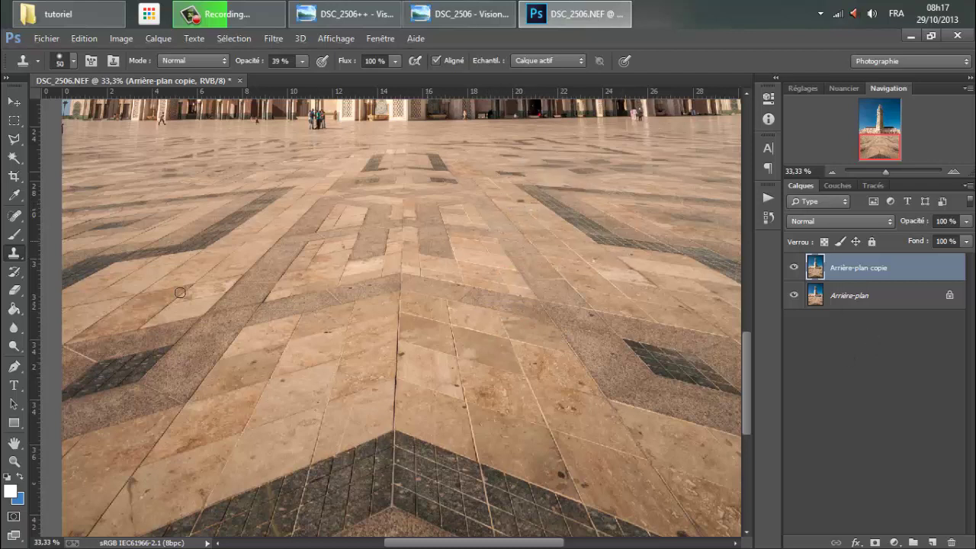
right_click(18, 257)
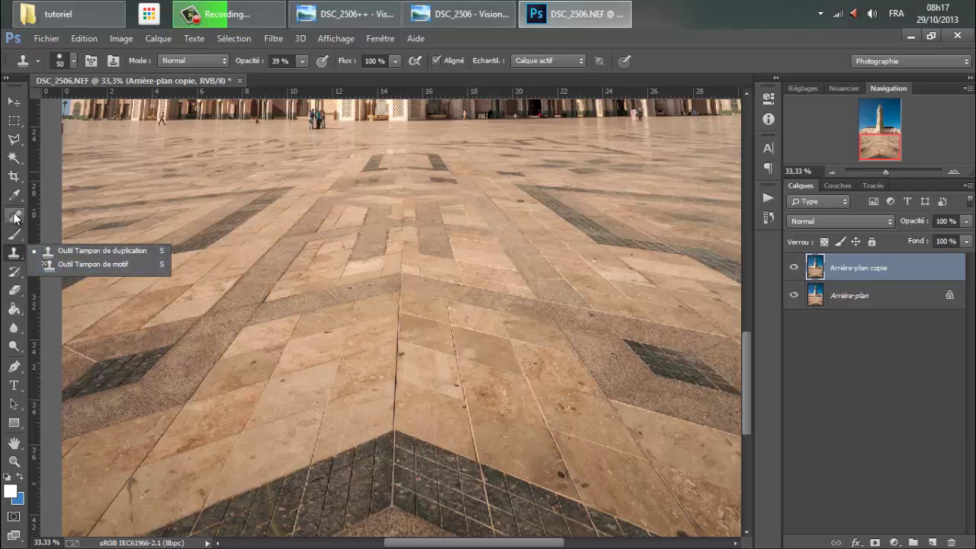
left_click(14, 271)
left_click(14, 253)
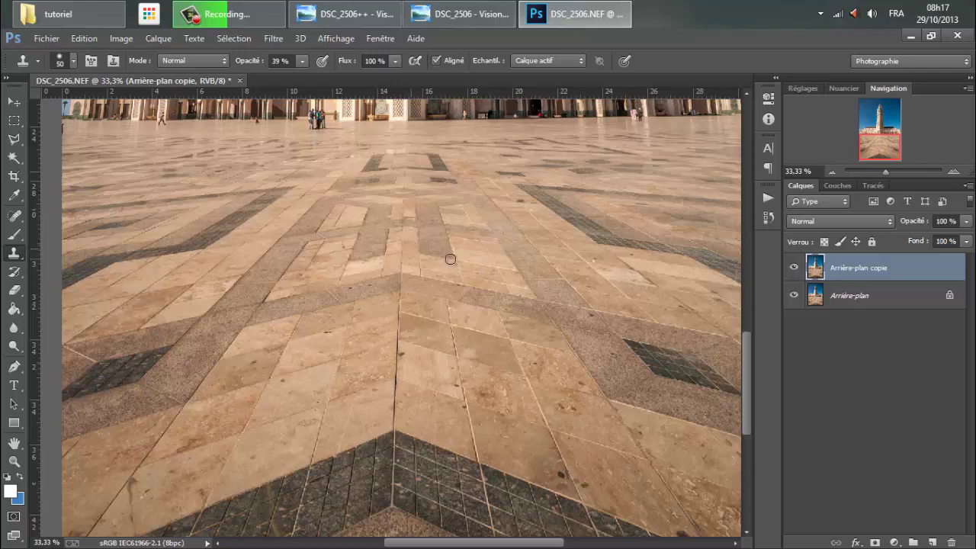
At 41% opacity, clone out the dark spot, smudge and streak by the tile joint.
scroll(615, 496, "down", 1)
scroll(649, 451, "down", 1)
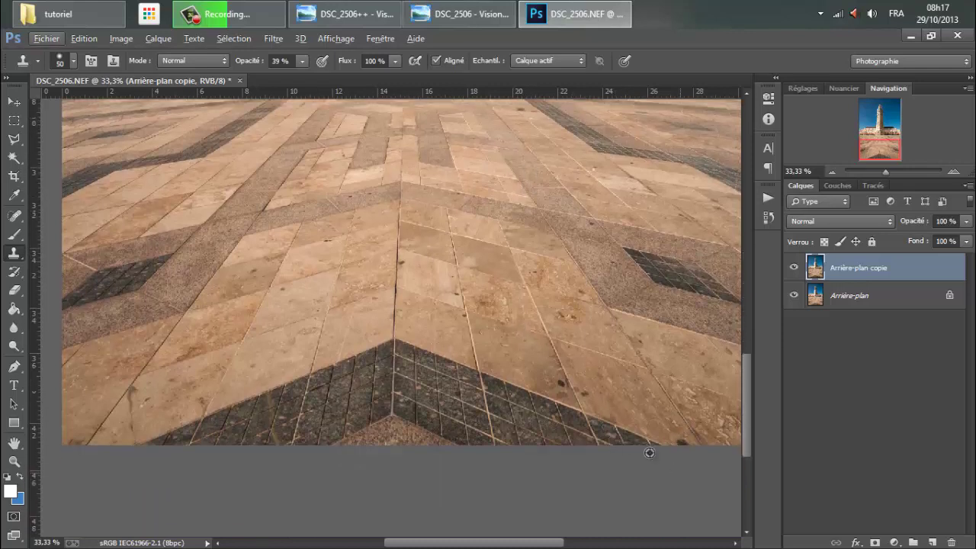
scroll(546, 379, "up", 3)
scroll(557, 388, "up", 3)
scroll(569, 402, "up", 1)
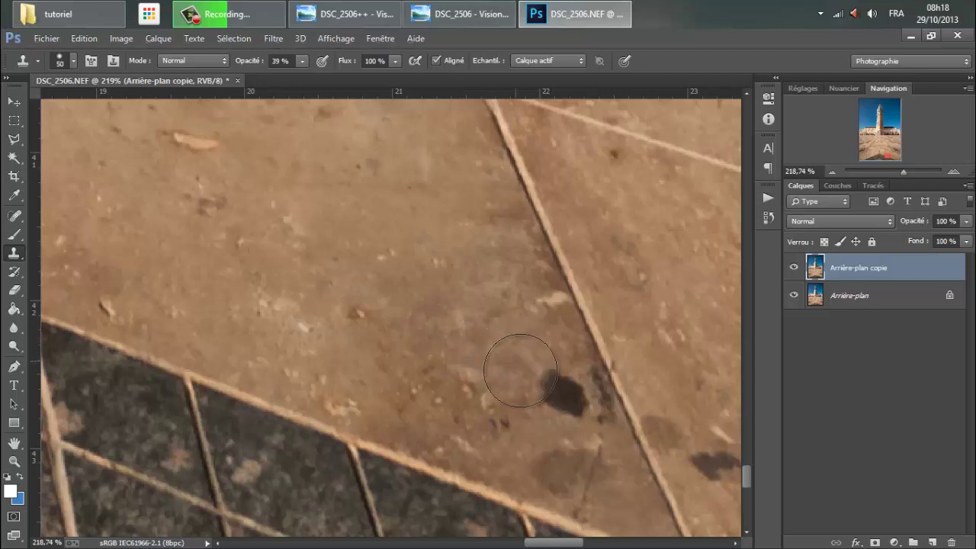
left_click(562, 398)
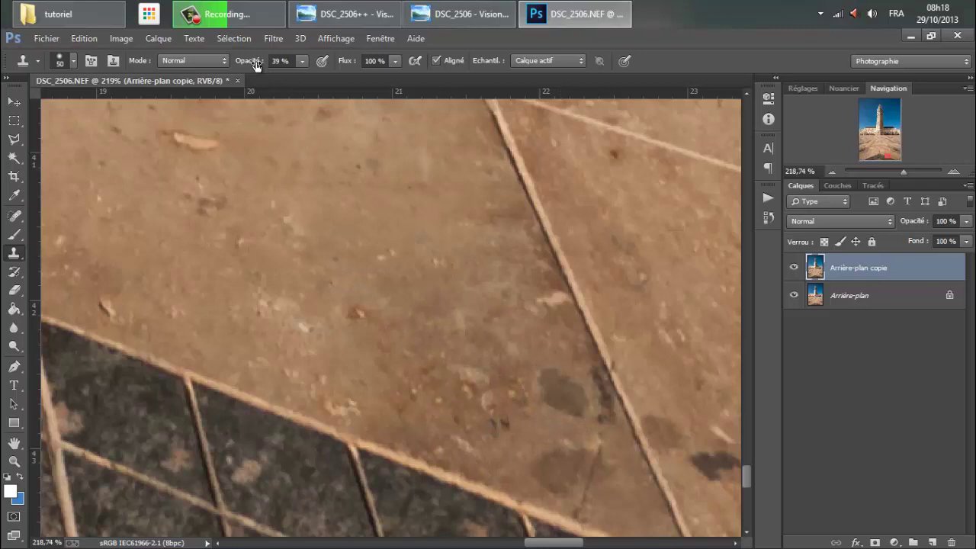
left_click_drag(256, 65, 256, 65)
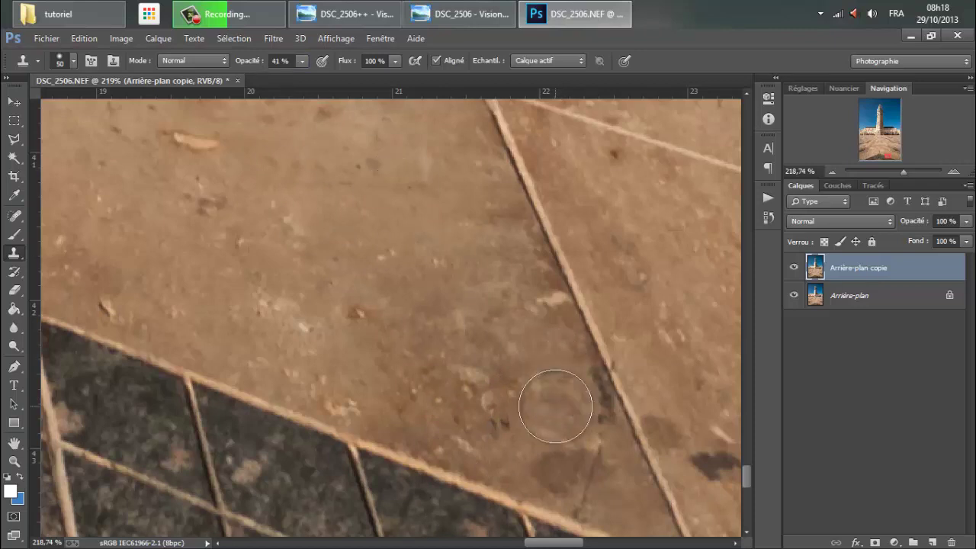
left_click_drag(562, 399, 566, 394)
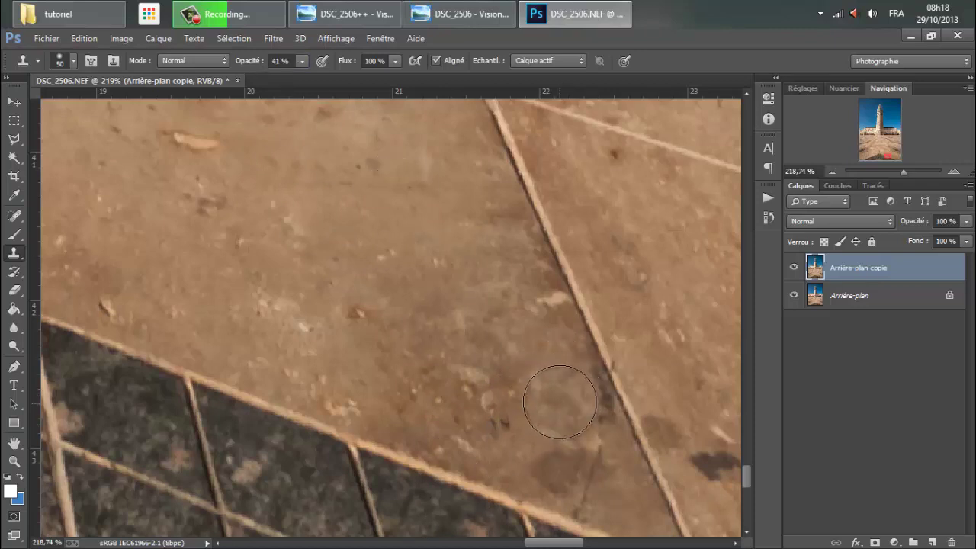
left_click(573, 458)
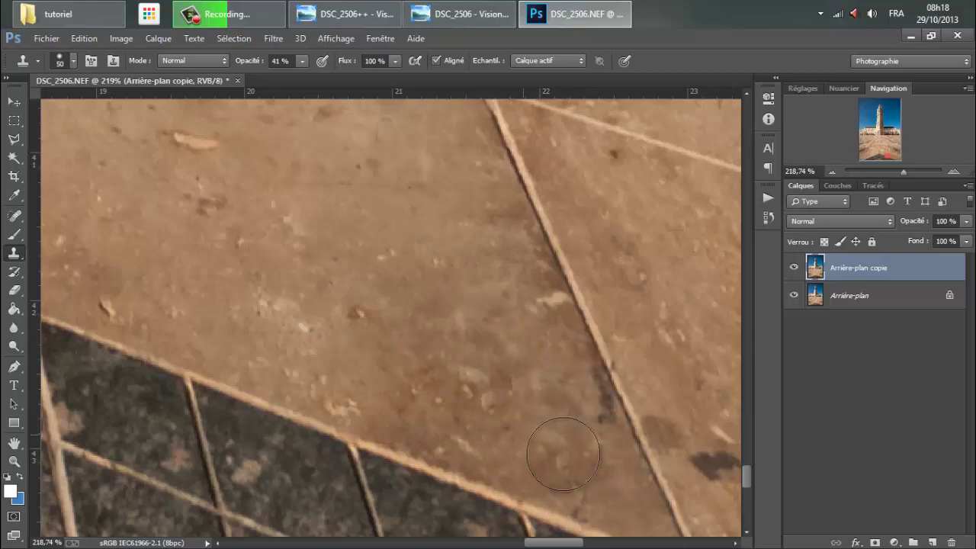
left_click(585, 406)
left_click_drag(580, 402, 606, 423)
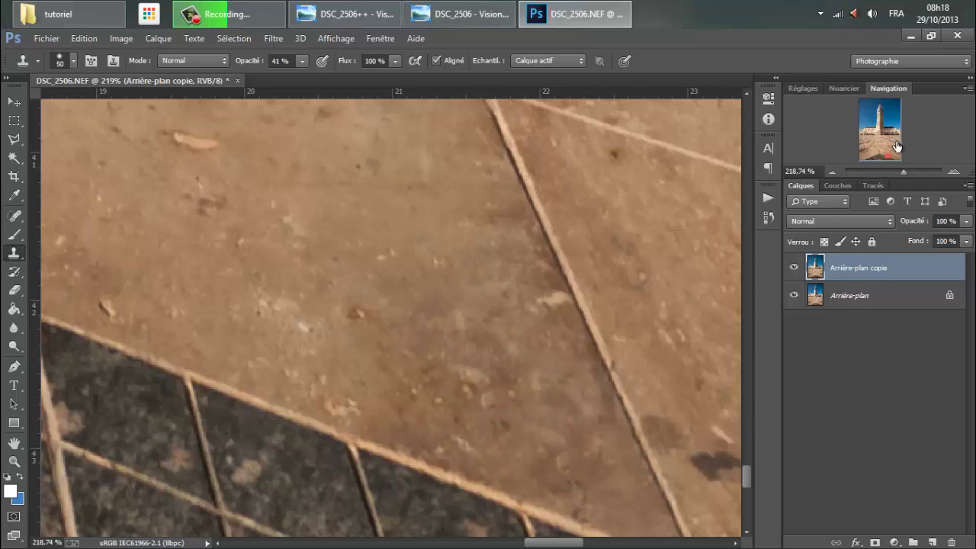
At 200% zoom, clone away the dark blotches on a neighbouring stained tile.
left_click(833, 171)
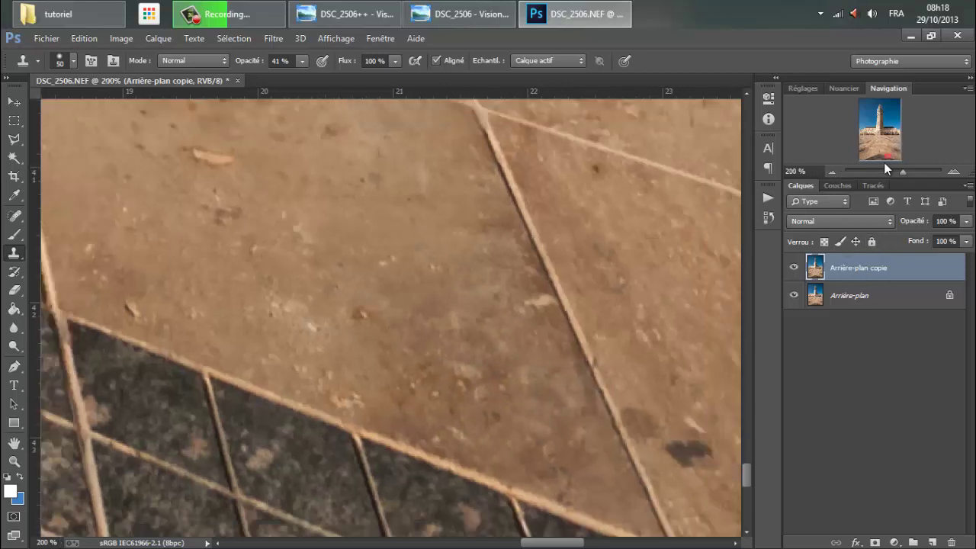
left_click_drag(887, 157, 893, 157)
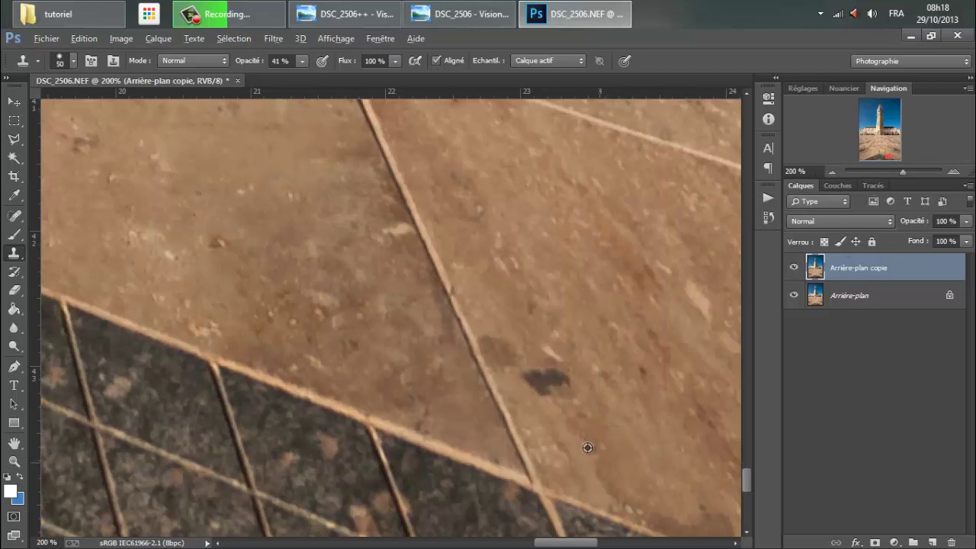
left_click(549, 376)
left_click(512, 349)
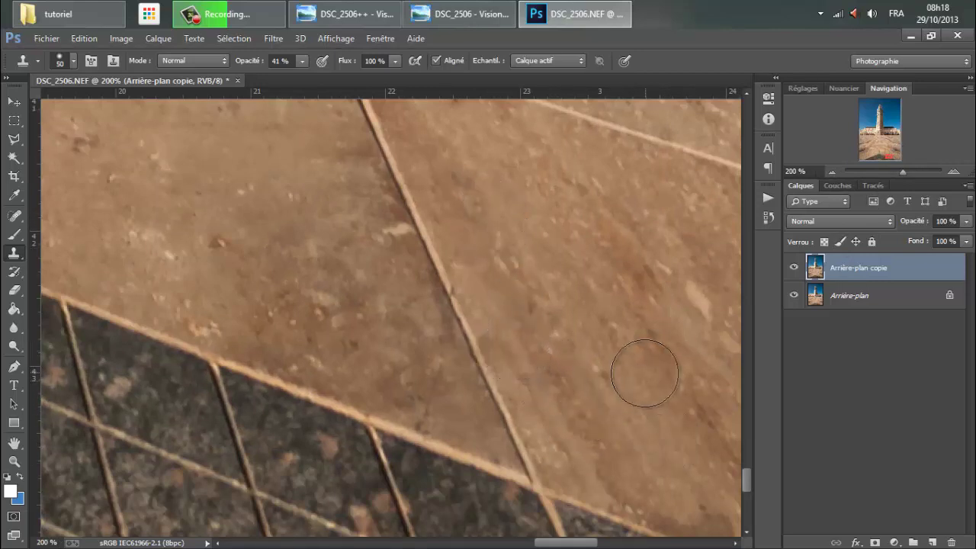
left_click(474, 320)
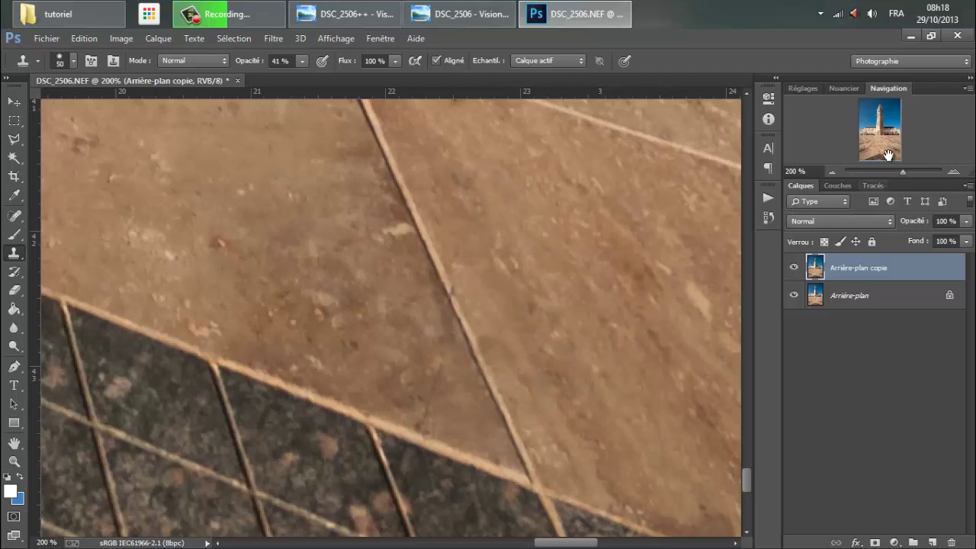
scroll(434, 305, "down", 1)
scroll(533, 343, "down", 4)
scroll(648, 420, "down", 2)
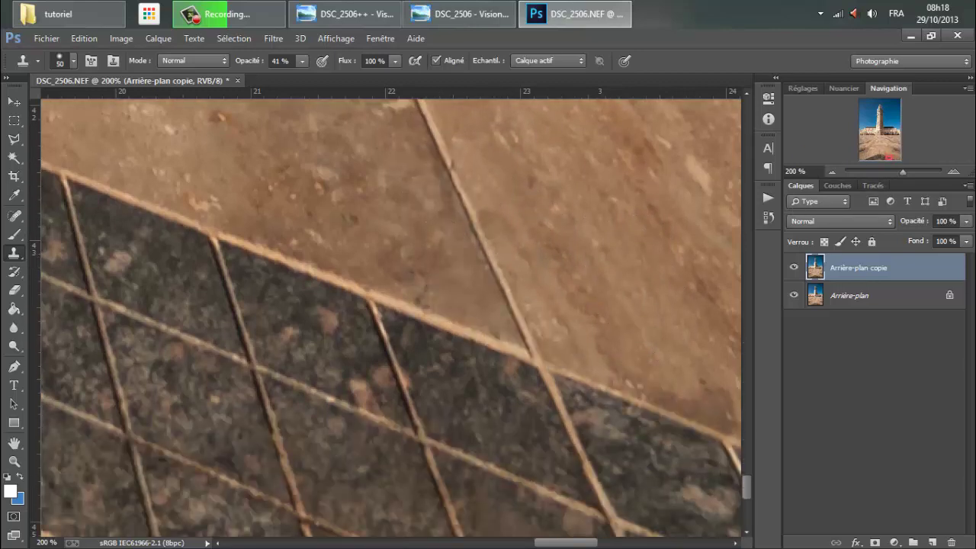
scroll(549, 488, "down", 3)
scroll(547, 450, "right", 3)
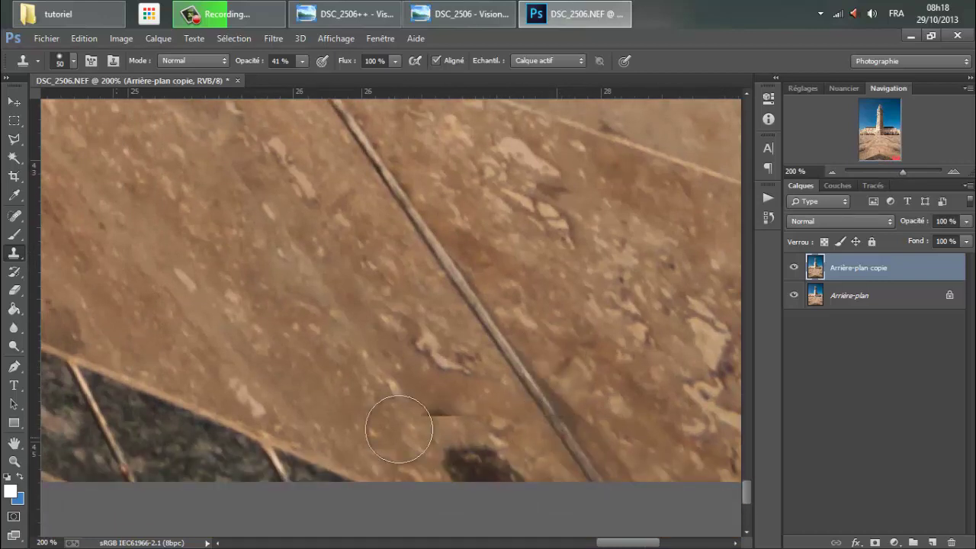
left_click(472, 458)
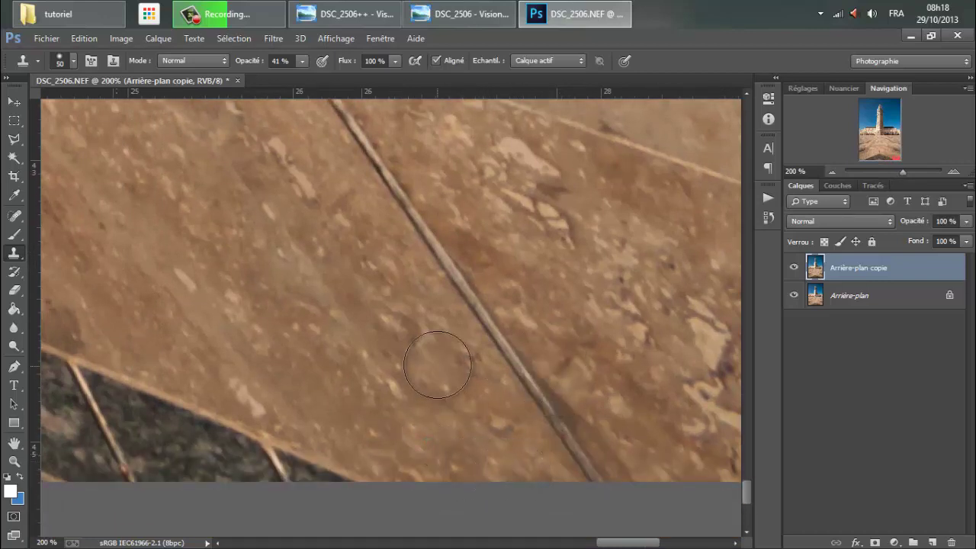
scroll(457, 328, "up", 2)
scroll(559, 294, "up", 2)
scroll(445, 257, "up", 2)
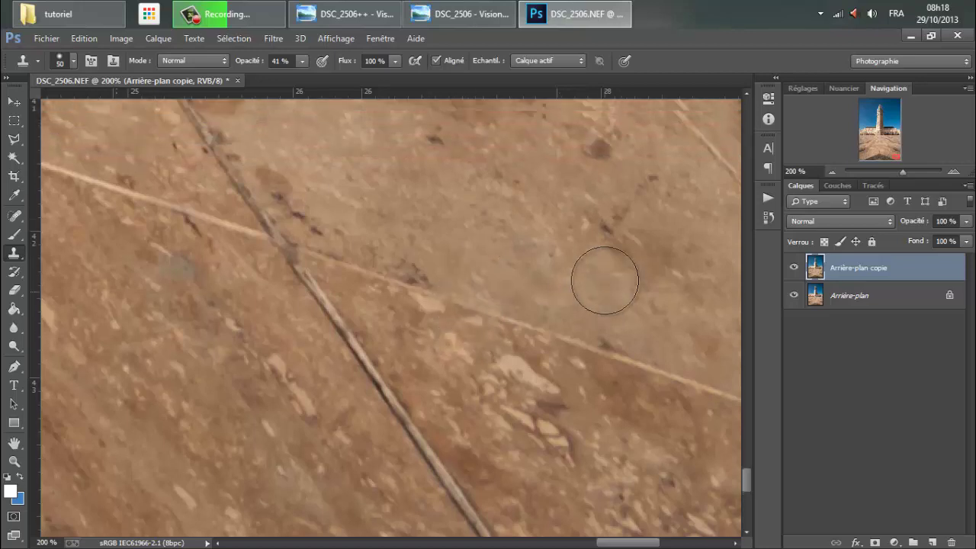
scroll(603, 279, "up", 2)
Shrink the brush to 34 and clone clean floor texture over the remaining stain.
key("bracketleft")
key("bracketleft")
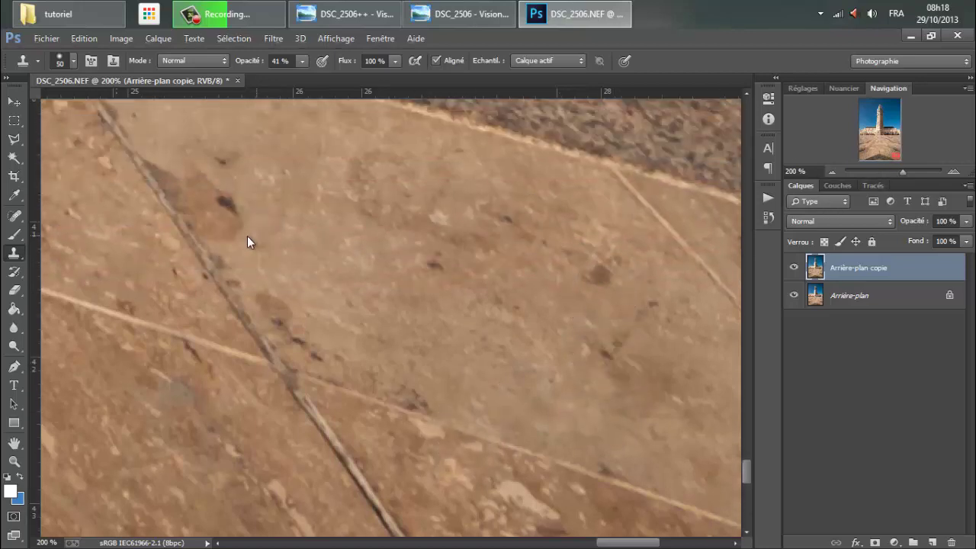
left_click(271, 217, "alt")
left_click(226, 203)
left_click(300, 244, "alt")
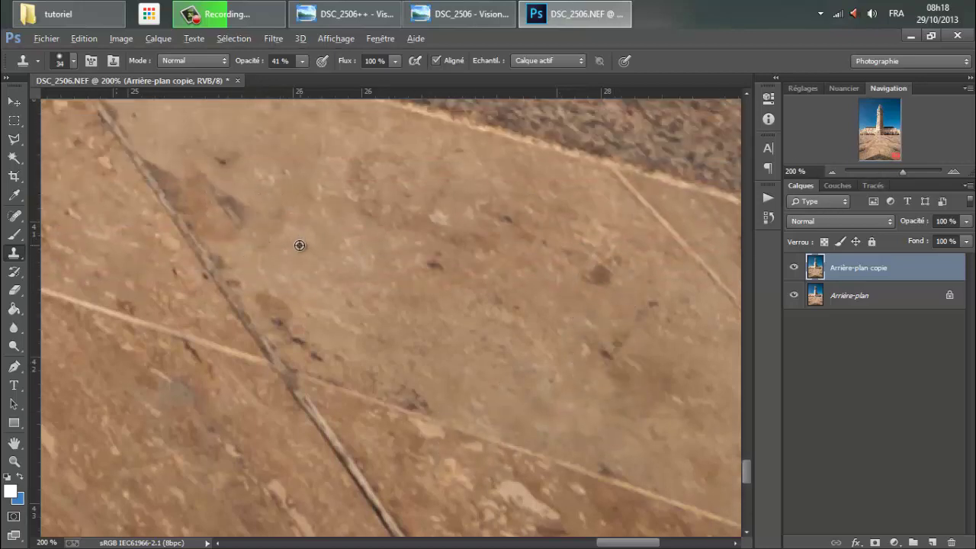
left_click(234, 208)
left_click(233, 208)
left_click(224, 163)
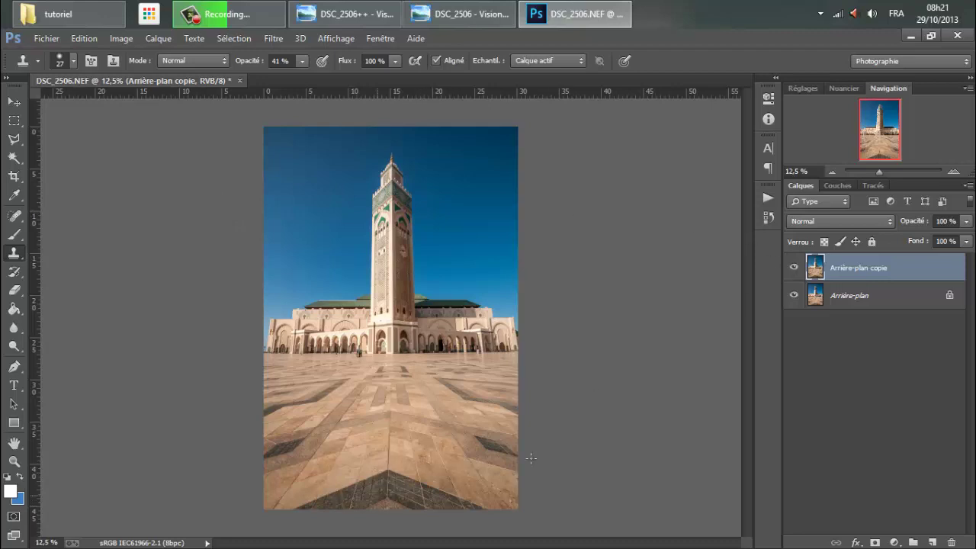
Compare before and after on the floor tiles at 33.33% by toggling the copy layer.
left_click(793, 269)
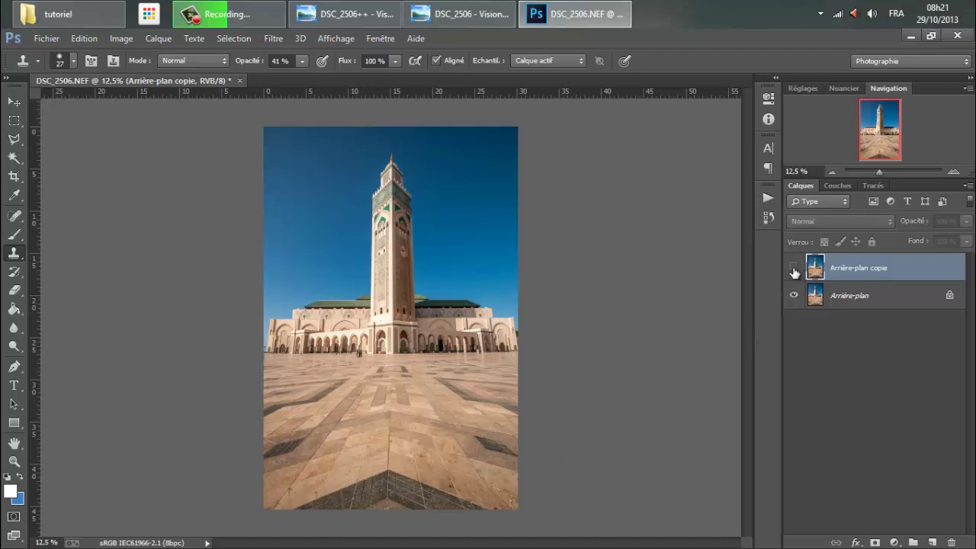
left_click(793, 269)
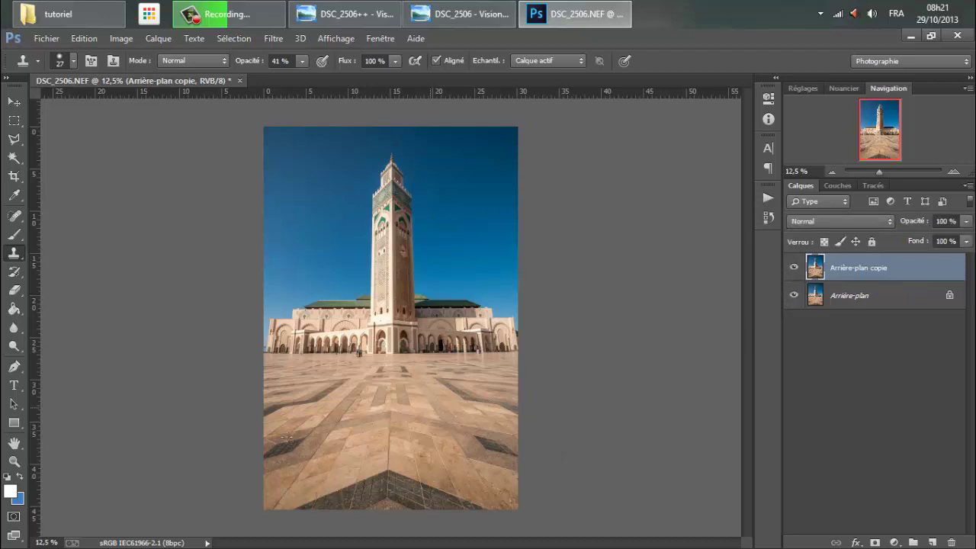
left_click(953, 171)
left_click(953, 171)
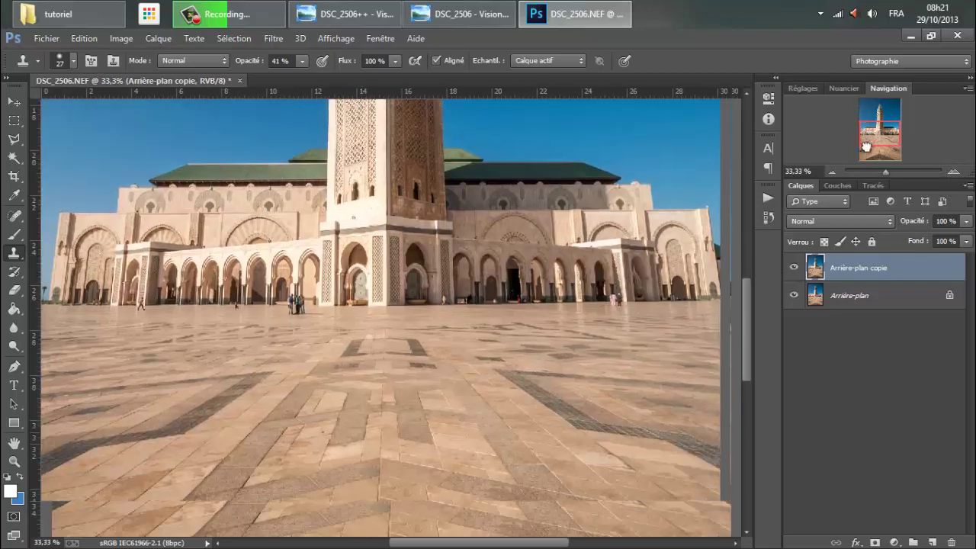
left_click_drag(880, 130, 863, 171)
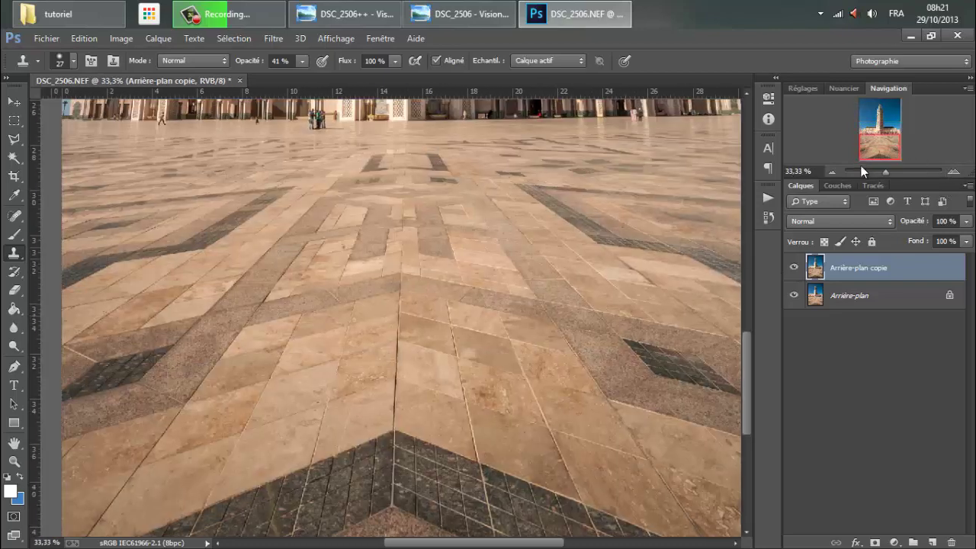
left_click(794, 270)
left_click(794, 270)
Zoom out to the whole photo and hide the Arrière-plan copie layer.
scroll(434, 329, "up", 6)
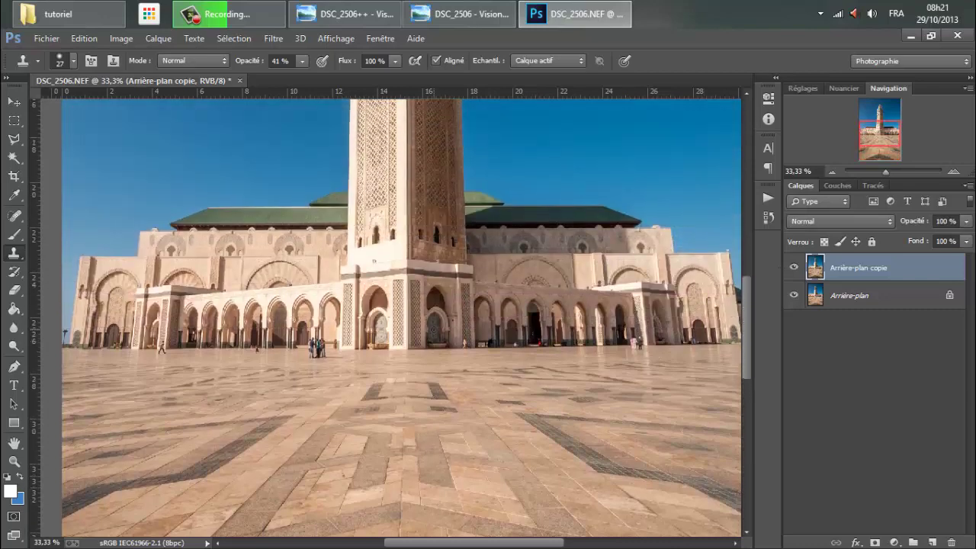
scroll(394, 429, "down", 5)
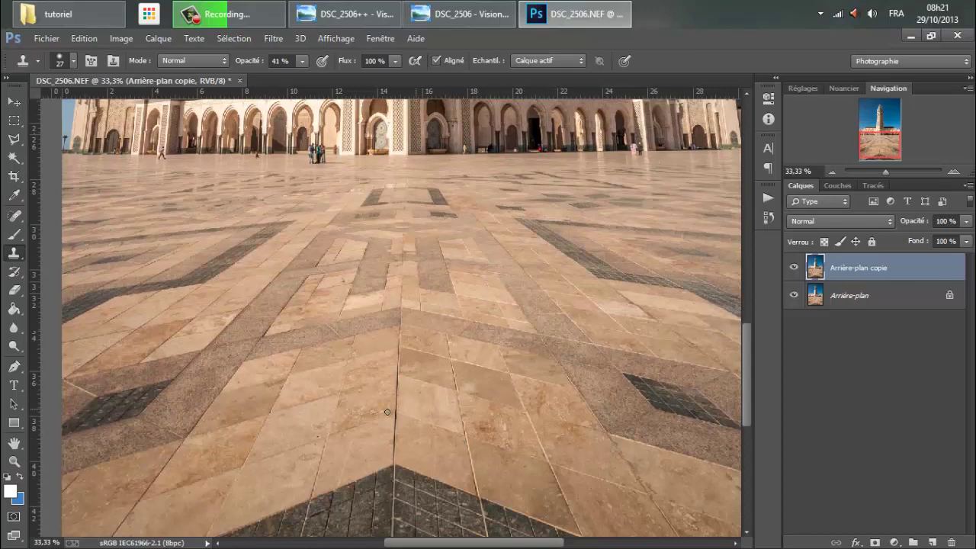
scroll(406, 407, "down", 2)
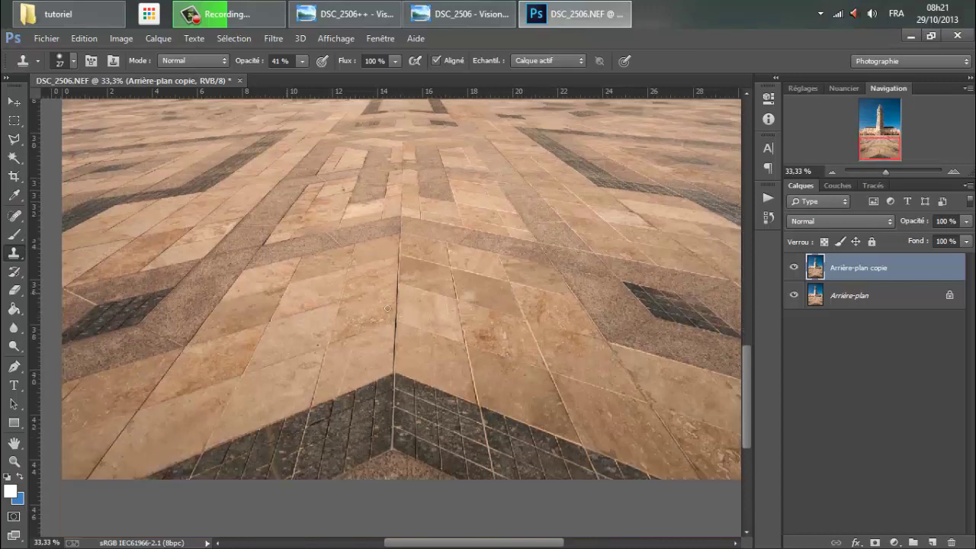
scroll(408, 304, "up", 1)
scroll(389, 305, "up", 2)
scroll(374, 305, "up", 1)
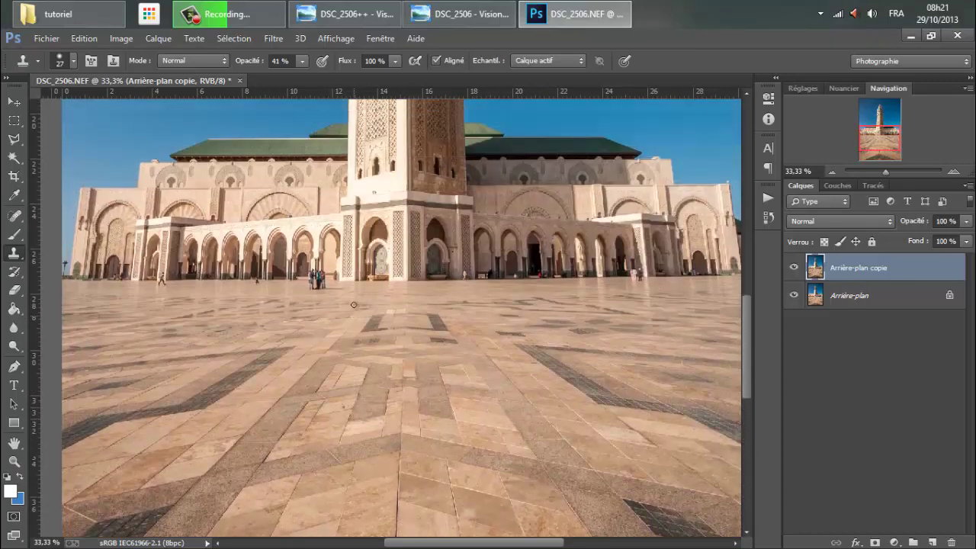
scroll(358, 305, "up", 2)
scroll(354, 305, "up", 2)
left_click(829, 172)
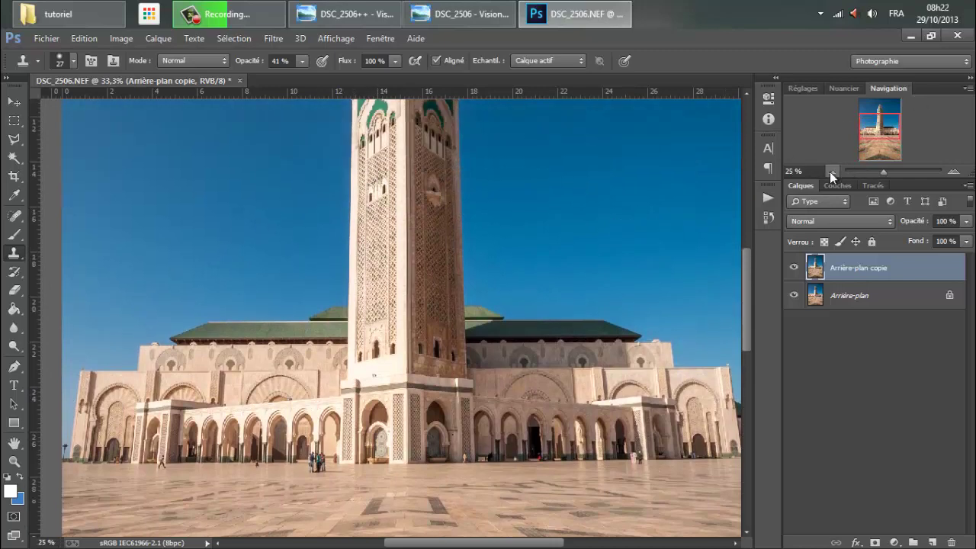
scroll(721, 258, "down", 2)
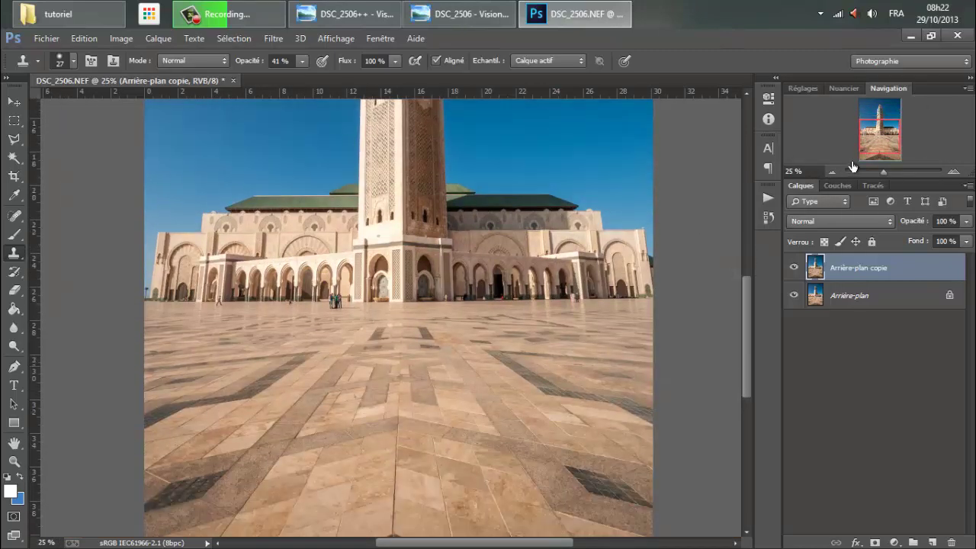
left_click(835, 170)
left_click(835, 171)
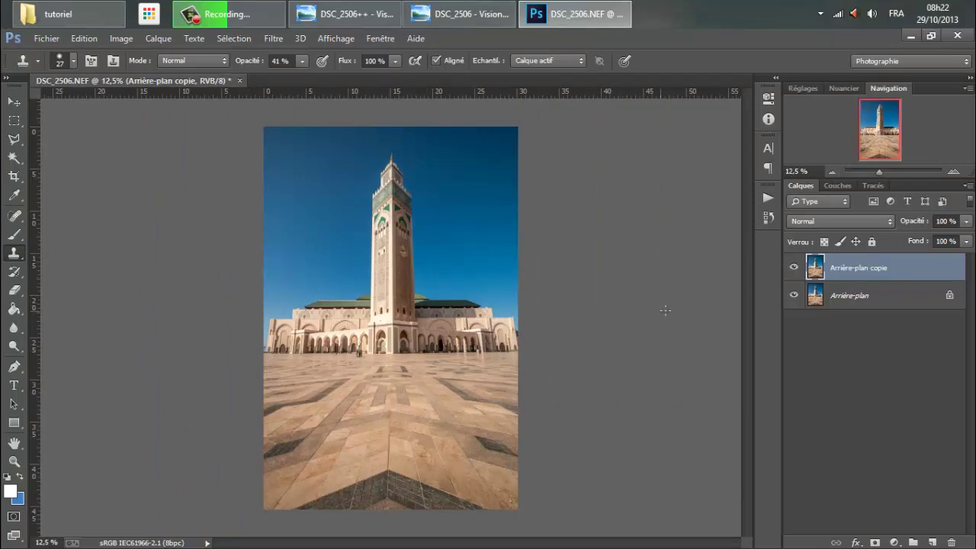
left_click(794, 267)
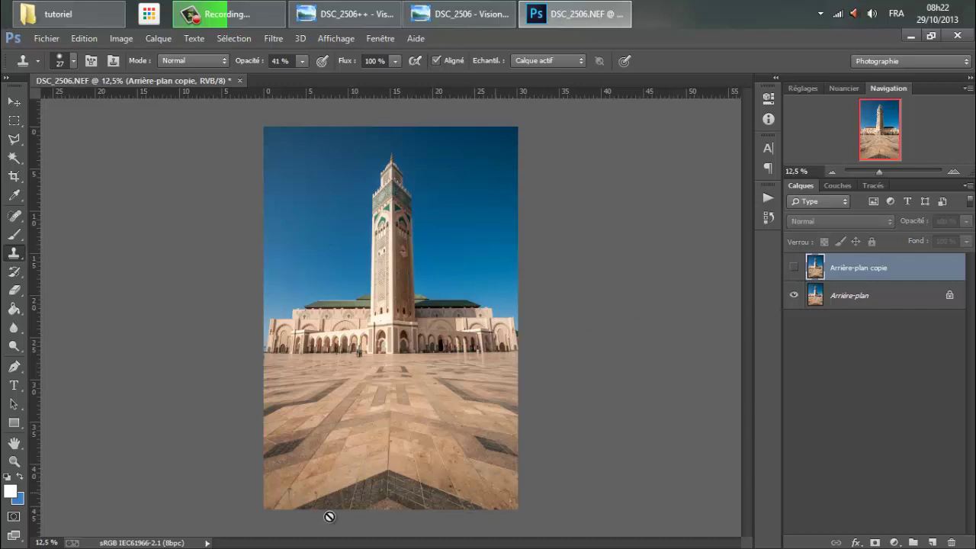
Show the copy layer again and merge all visible layers into Arrière-plan.
left_click(797, 267)
right_click(882, 301)
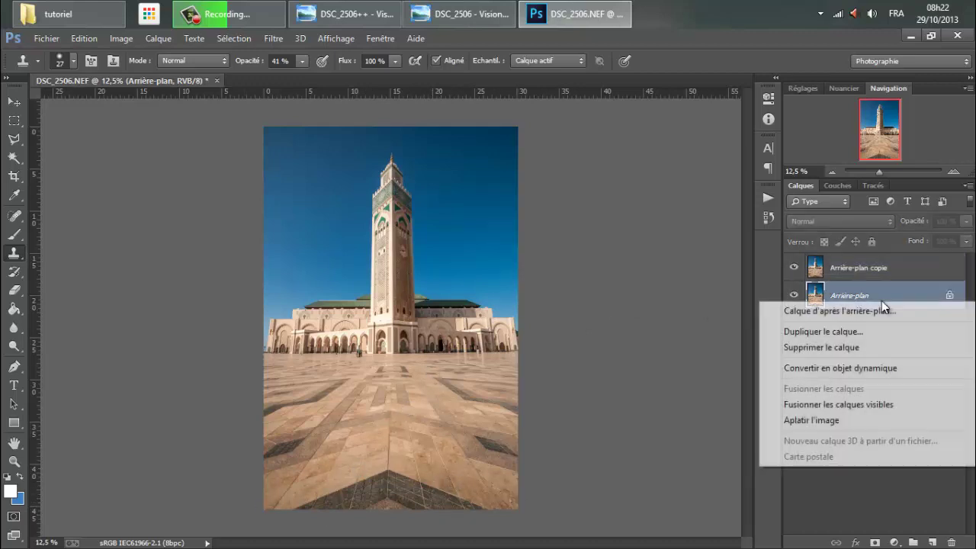
left_click(801, 405)
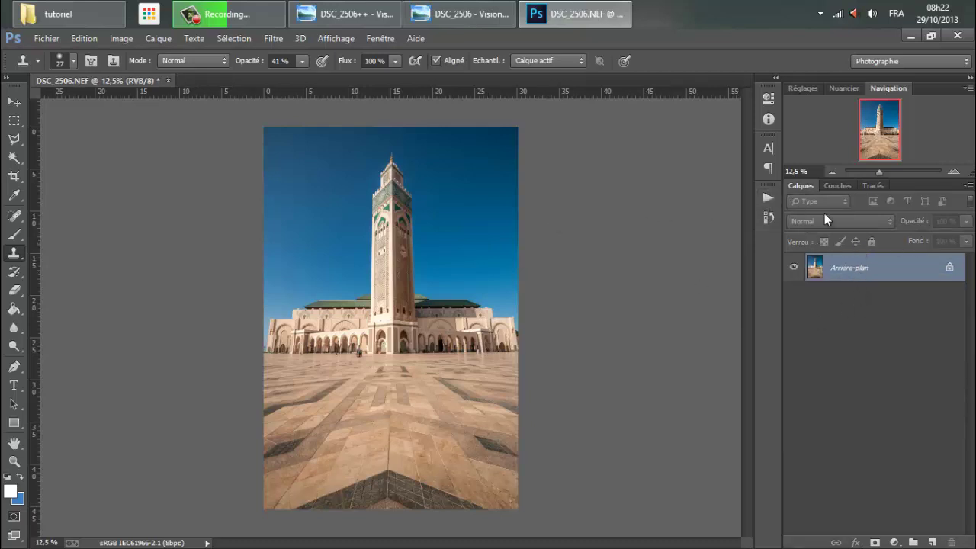
Browse the auto contraste action, then duplicate the merged Arrière-plan layer.
left_click(768, 197)
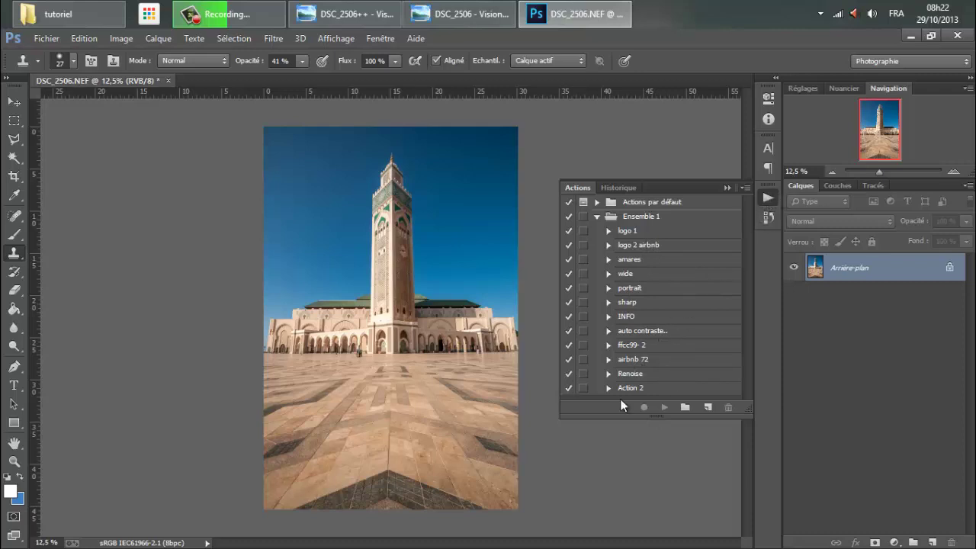
left_click(642, 331)
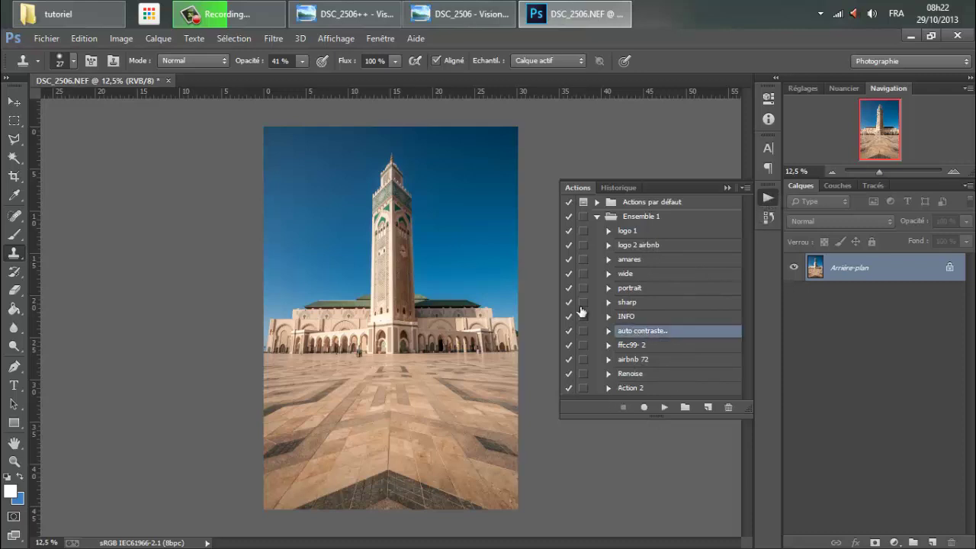
left_click(767, 197)
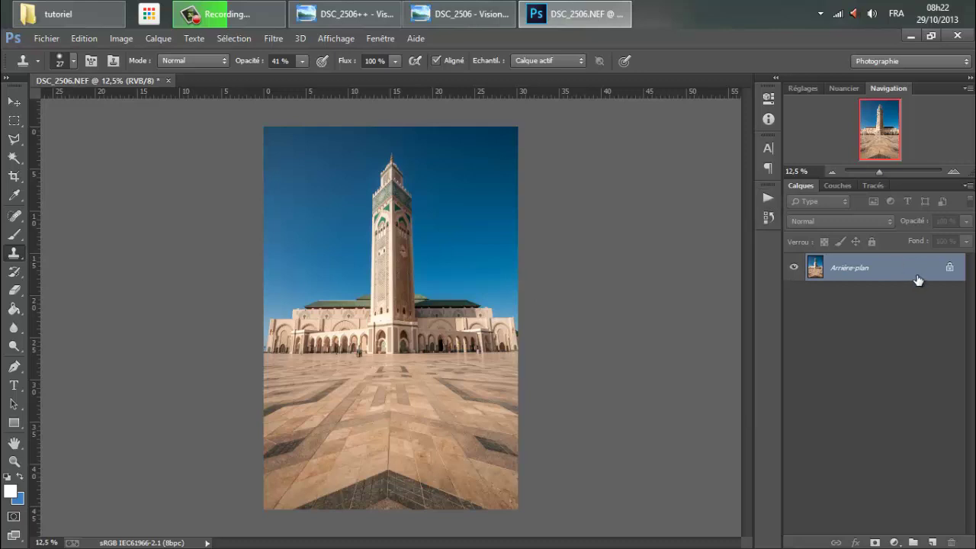
left_click_drag(925, 267, 934, 540)
Apply automatic contrast and automatic tone to the copy layer, comparing each result.
left_click(122, 38)
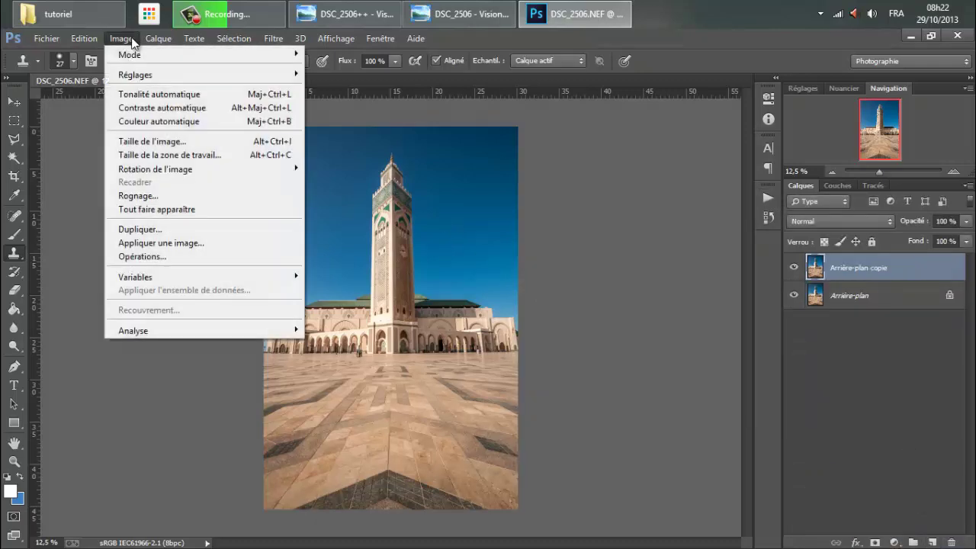
left_click(145, 109)
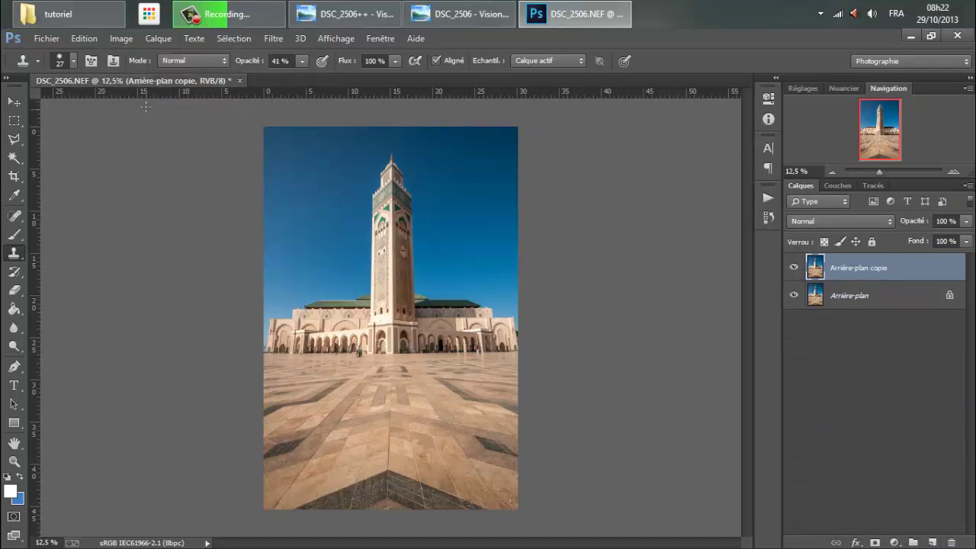
left_click(794, 267)
left_click(794, 267)
left_click(121, 38)
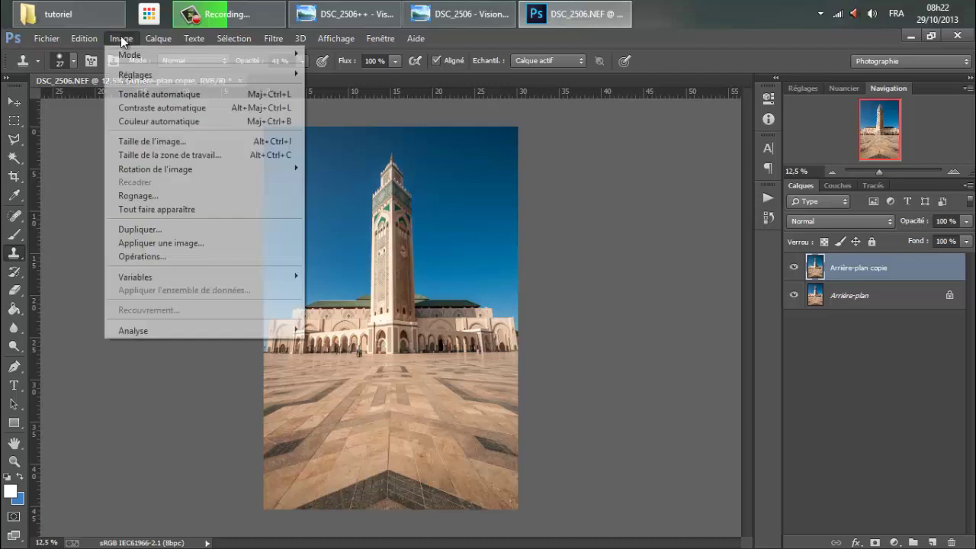
left_click(157, 94)
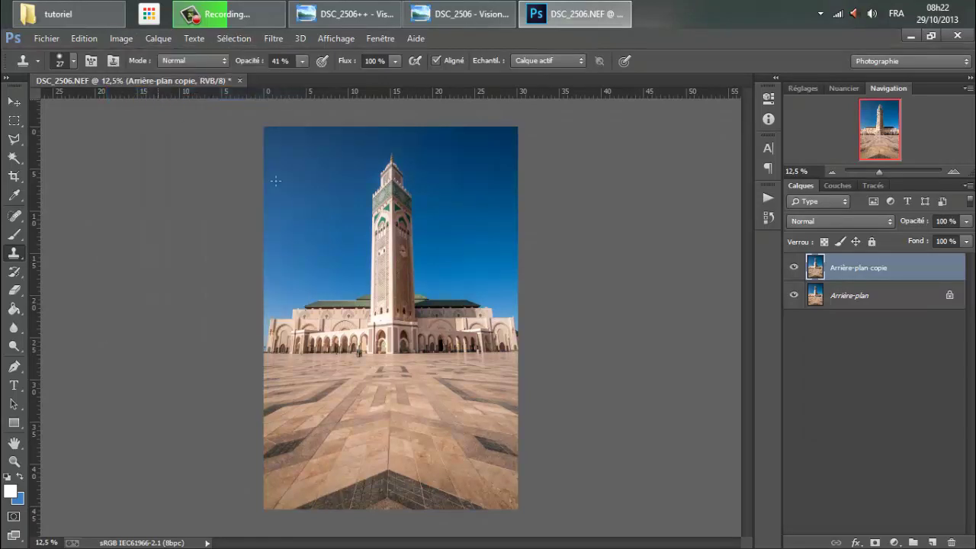
left_click(794, 267)
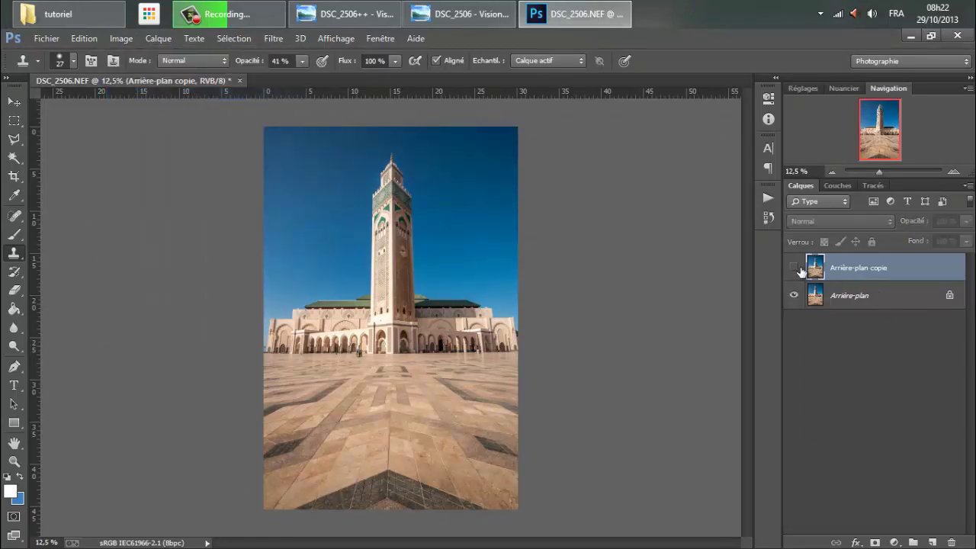
left_click(794, 266)
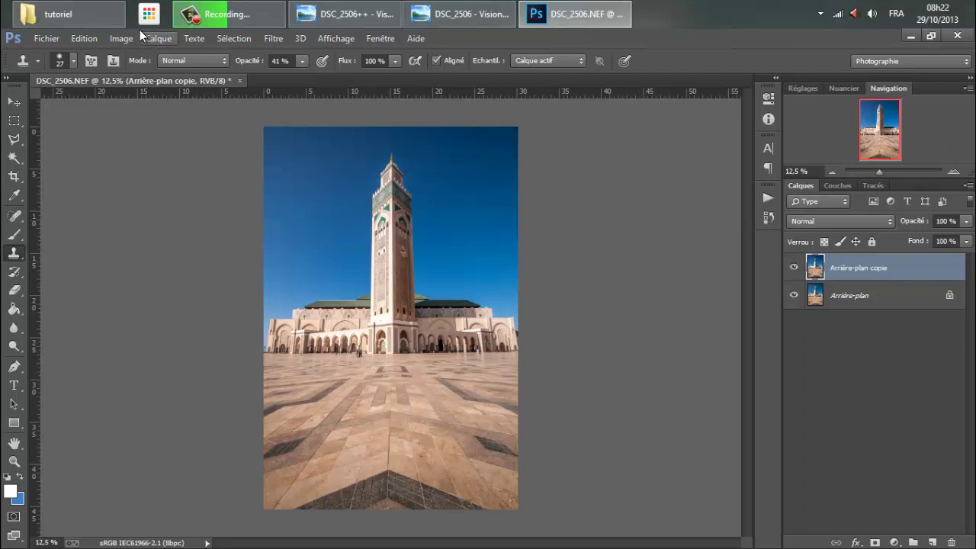
Try automatic colour on the copy layer, then undo it in History.
left_click(122, 38)
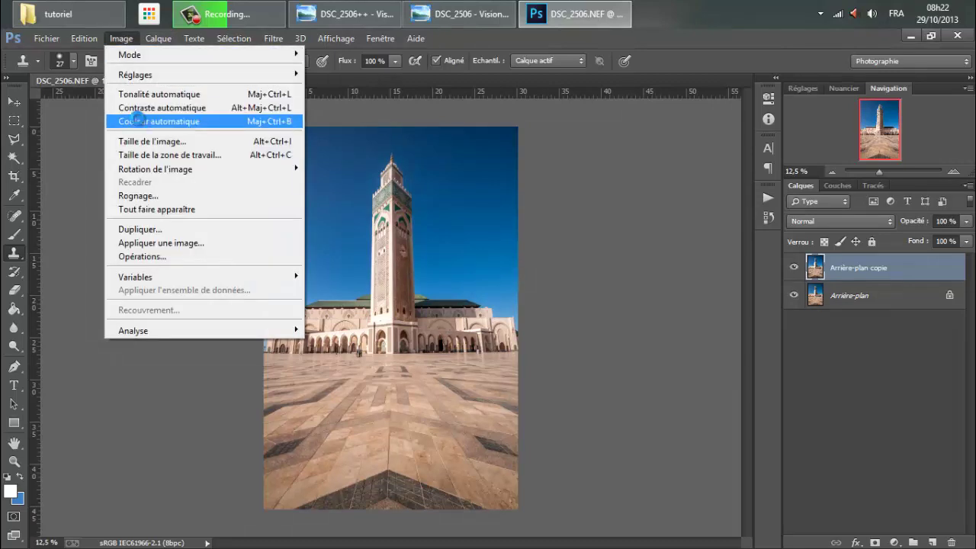
left_click(139, 122)
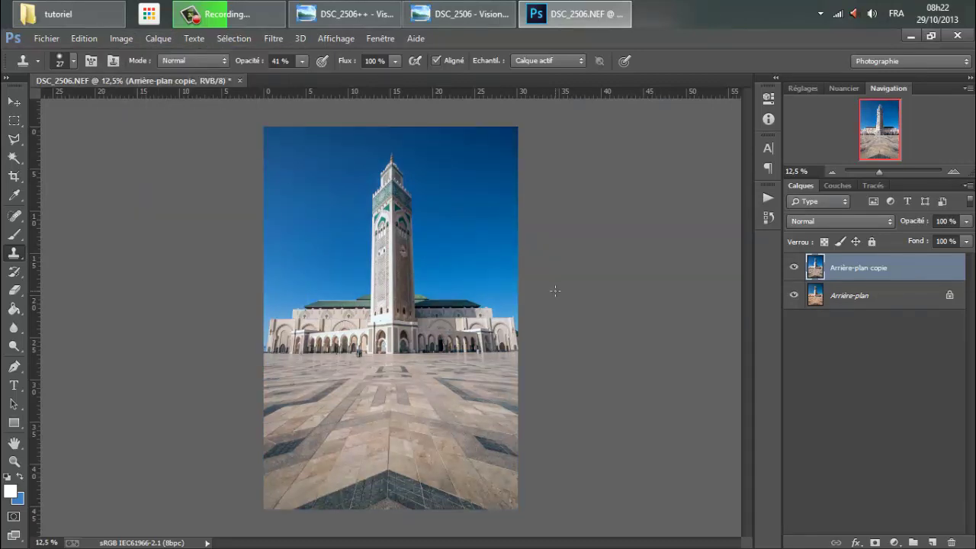
left_click(767, 219)
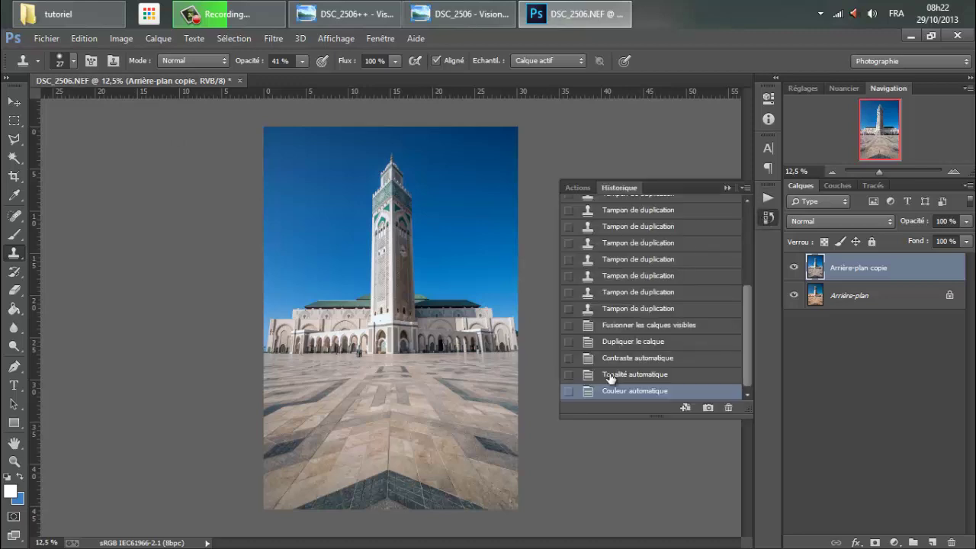
left_click(614, 375)
left_click(767, 218)
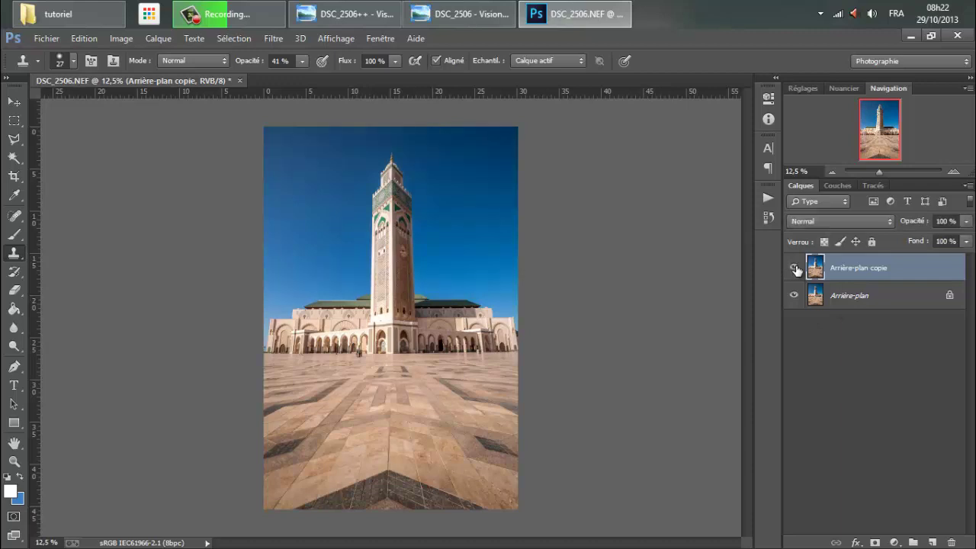
right_click(873, 292)
Merge visible layers and add a default Correction sélective 1 adjustment layer.
left_click(817, 403)
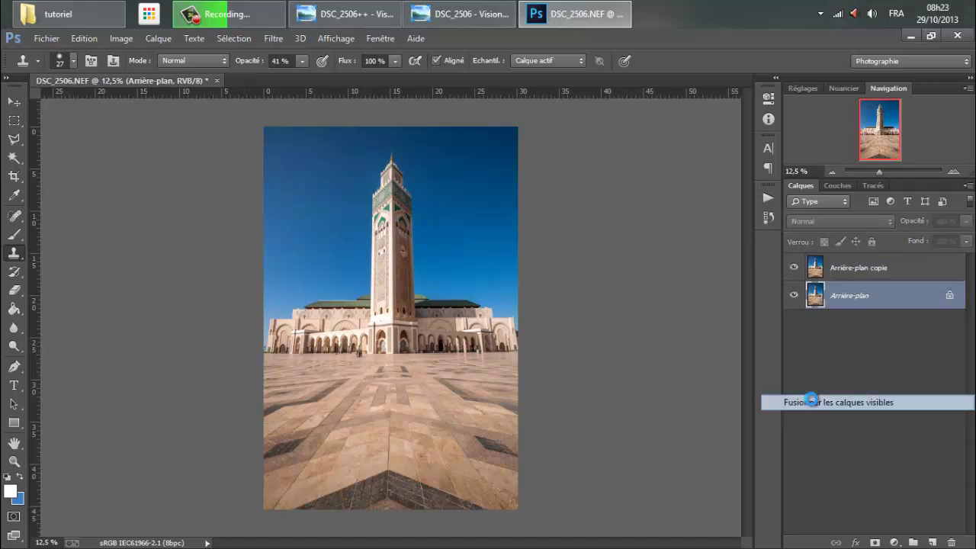
left_click_drag(901, 275, 906, 392)
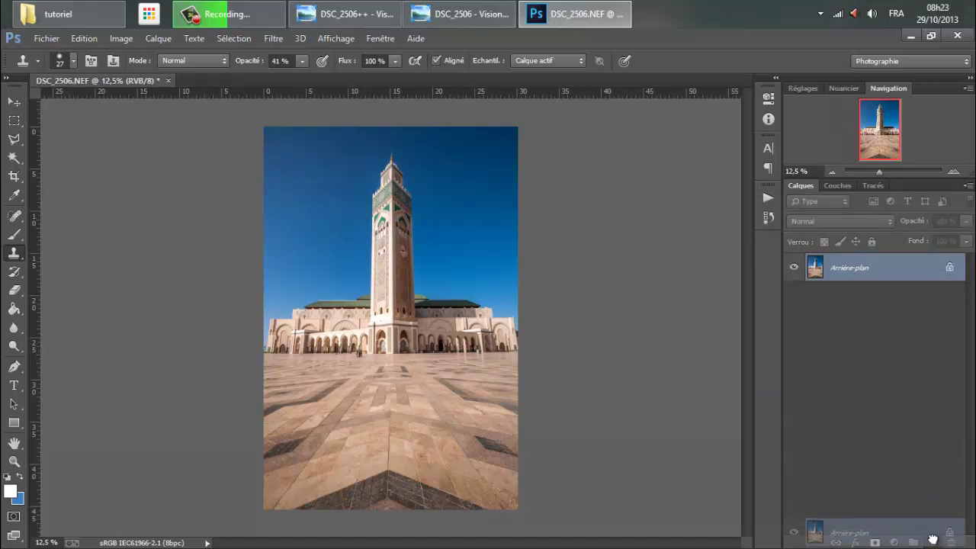
left_click(844, 87)
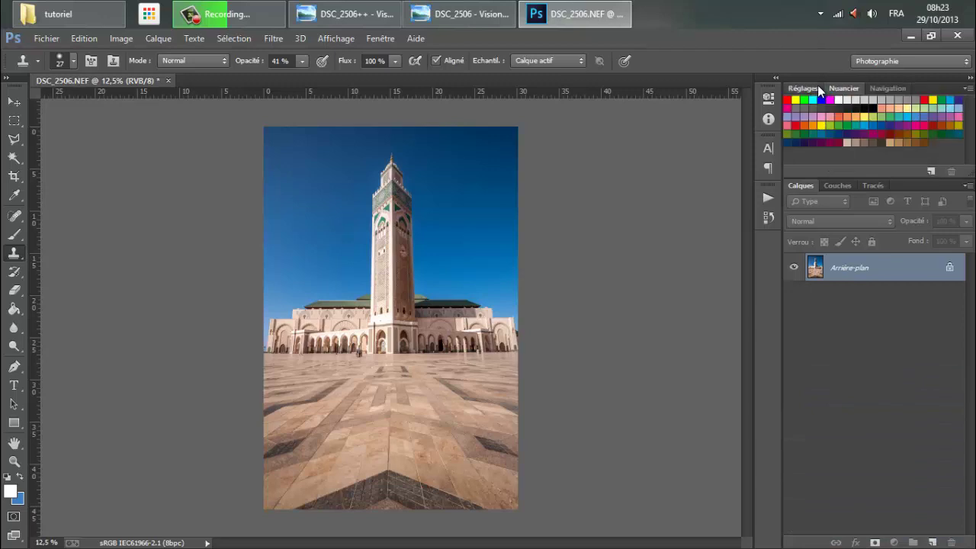
left_click(816, 86)
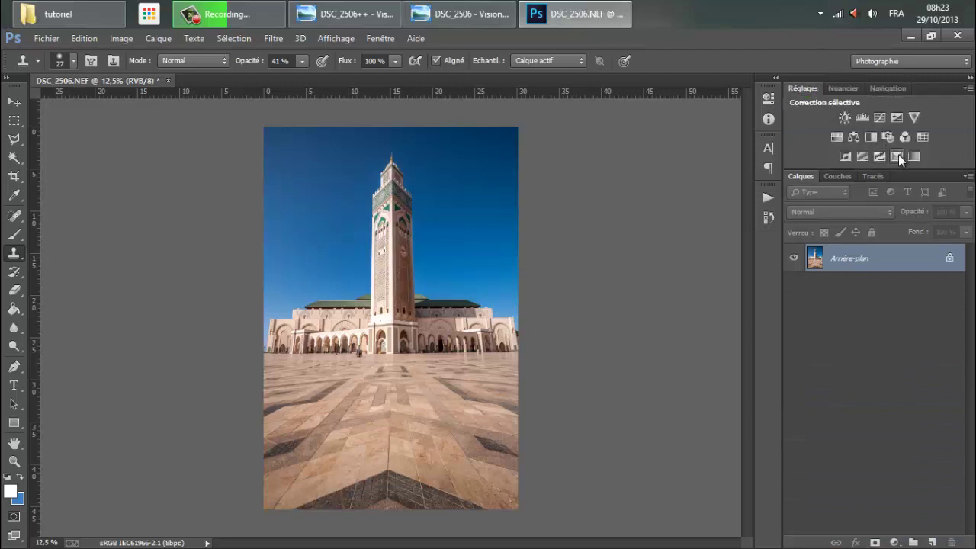
left_click(899, 154)
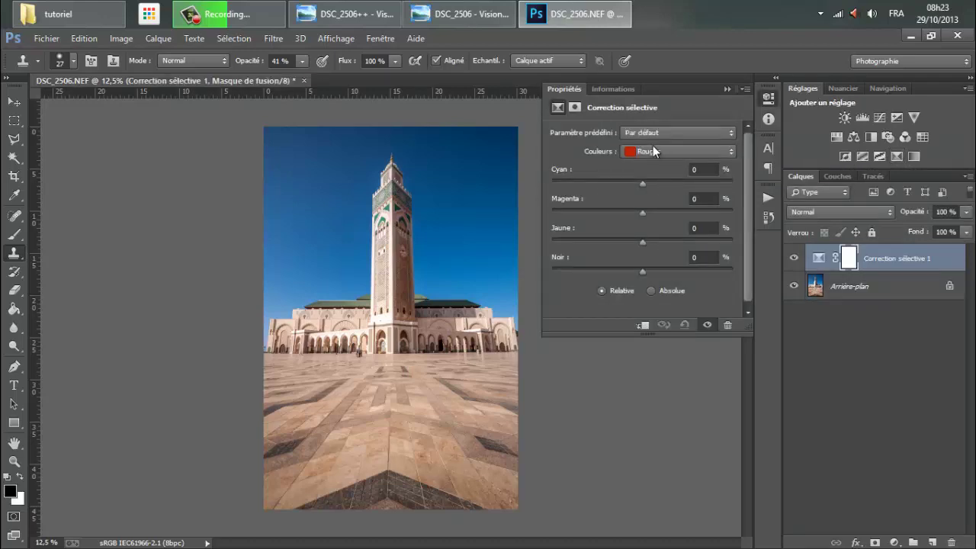
Switch Correction sélective to Bleus and set Cyan +2, Magenta +4, Jaune -11, Noir -2.
left_click(655, 154)
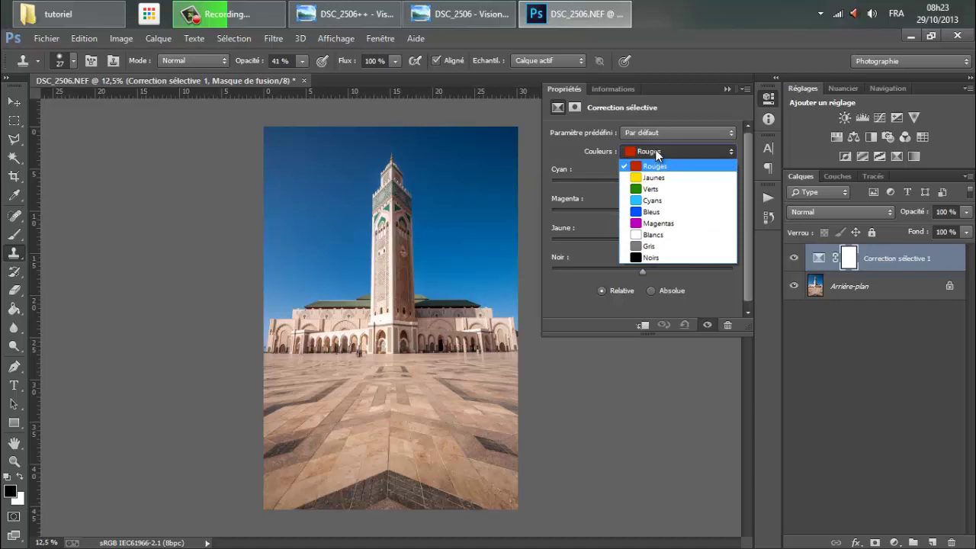
left_click(655, 153)
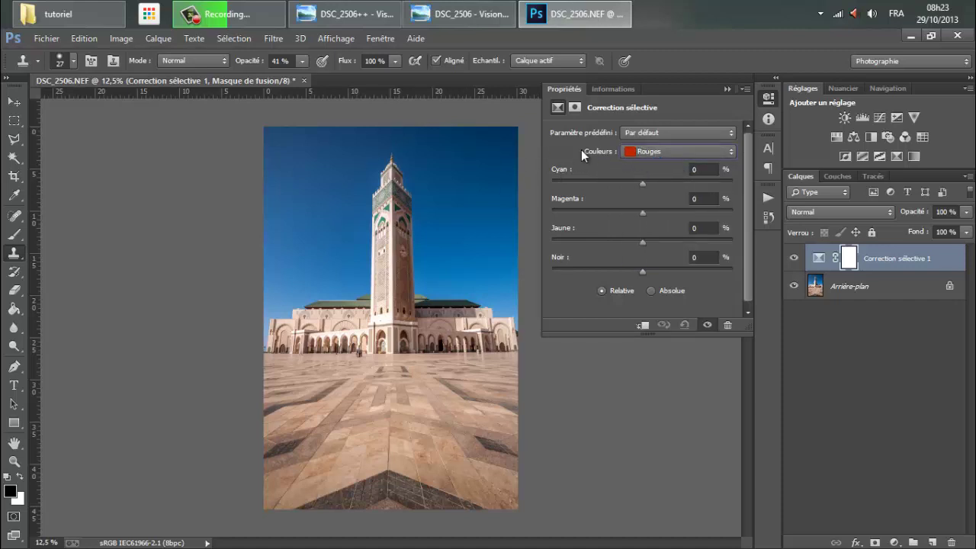
left_click(645, 151)
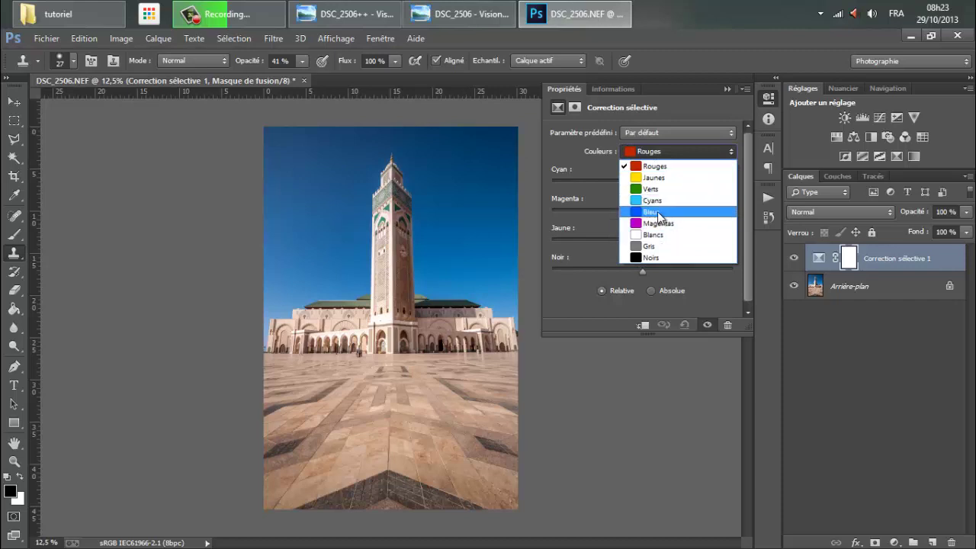
left_click(659, 213)
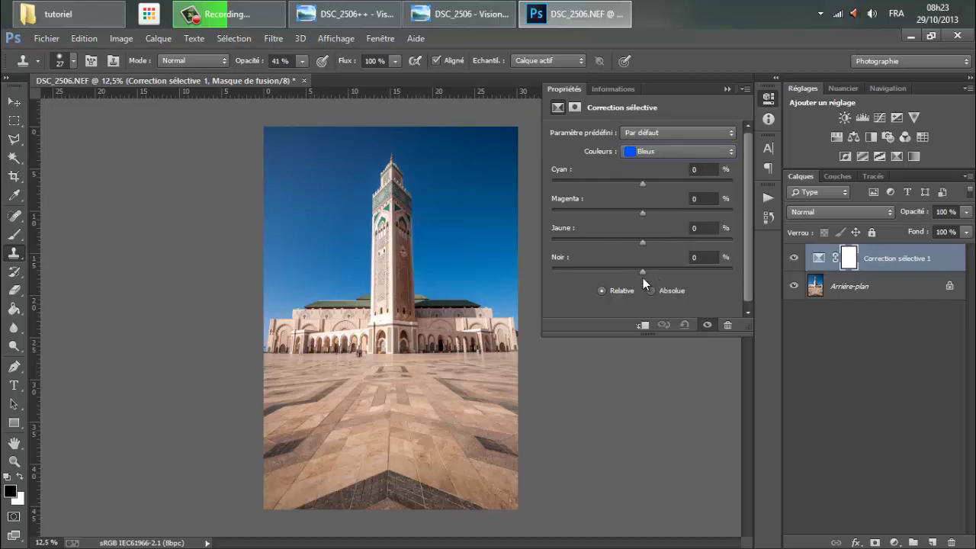
mouse_move(641, 272)
left_mouse_down()
mouse_move(696, 271)
mouse_move(543, 279)
mouse_move(739, 279)
mouse_move(606, 282)
mouse_move(640, 278)
left_mouse_up()
mouse_move(644, 244)
left_mouse_down()
mouse_move(611, 254)
mouse_move(731, 246)
left_mouse_up()
left_click_drag(654, 242, 725, 247)
mouse_move(639, 242)
left_mouse_down()
mouse_move(673, 245)
mouse_move(621, 243)
left_mouse_up()
left_click_drag(621, 242, 632, 244)
mouse_move(643, 213)
left_mouse_down()
mouse_move(660, 211)
mouse_move(634, 214)
mouse_move(650, 213)
mouse_move(654, 185)
mouse_move(615, 188)
mouse_move(644, 187)
left_mouse_up()
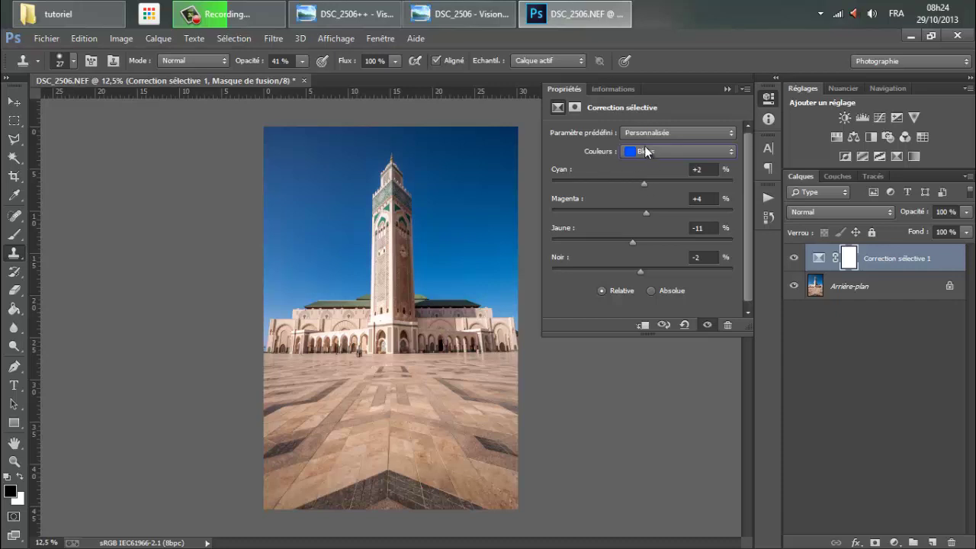
Adjust the cyans' black, then the greens' black, yellow (+100) and magenta.
left_click(644, 151)
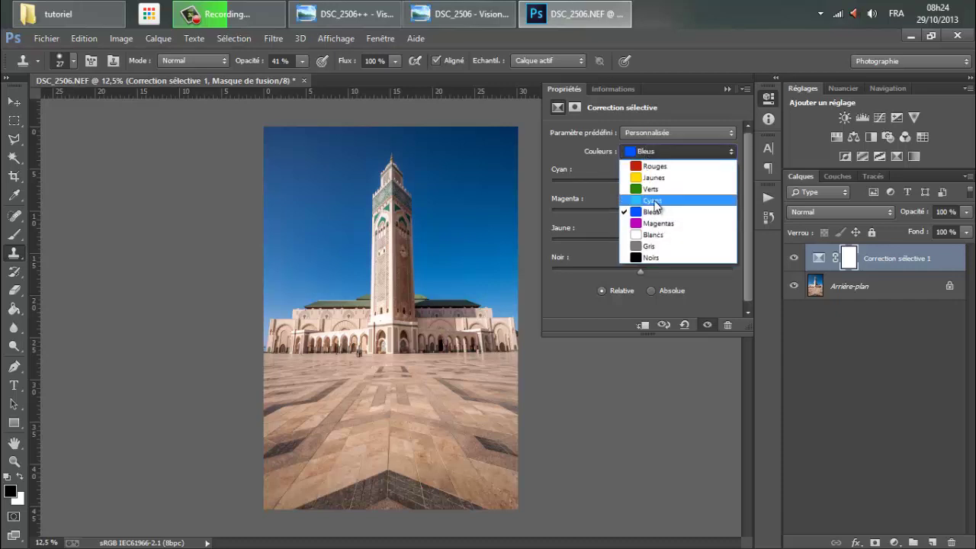
left_click(656, 202)
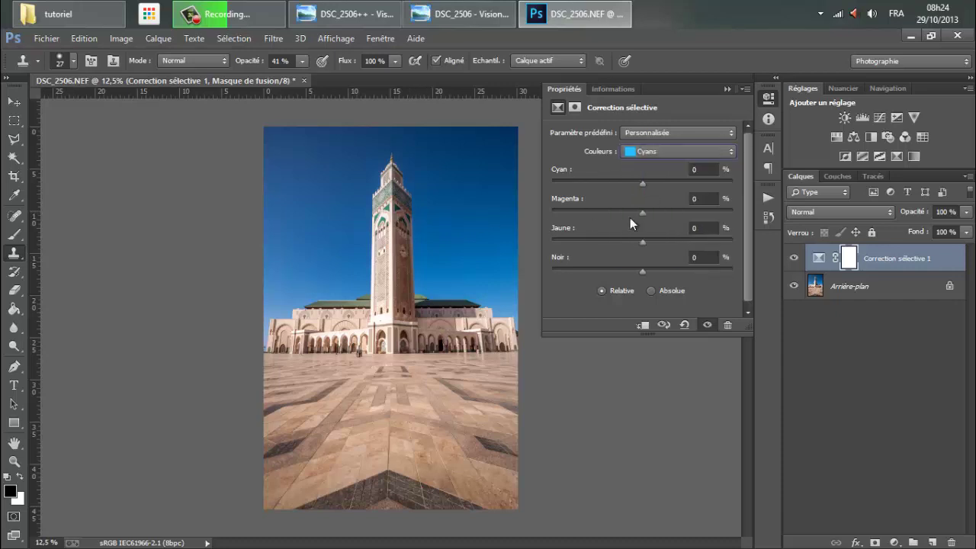
mouse_move(644, 270)
left_mouse_down()
mouse_move(673, 271)
mouse_move(641, 274)
left_mouse_up()
left_click(637, 151)
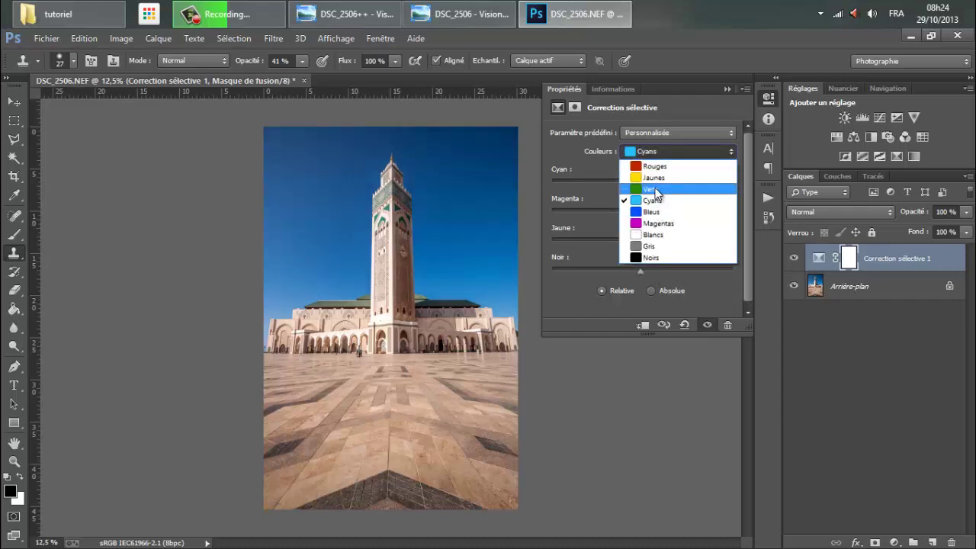
left_click(654, 190)
left_click_drag(645, 270, 596, 271)
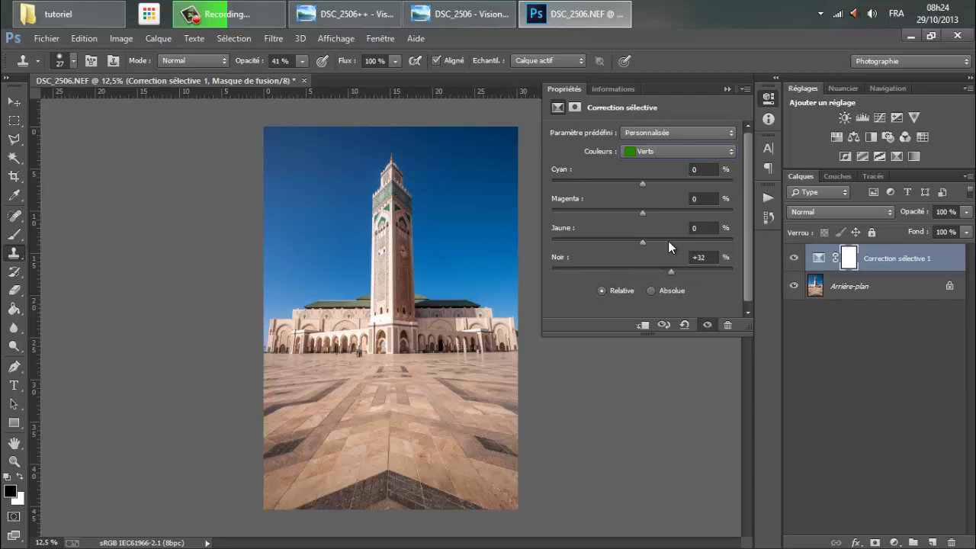
left_click_drag(669, 241, 762, 244)
mouse_move(642, 209)
left_mouse_down()
mouse_move(679, 203)
mouse_move(651, 212)
mouse_move(543, 184)
mouse_move(708, 200)
mouse_move(664, 192)
mouse_move(644, 201)
left_mouse_up()
Switch the correction to Jaunes and settle their Noir at -5.
left_click(649, 153)
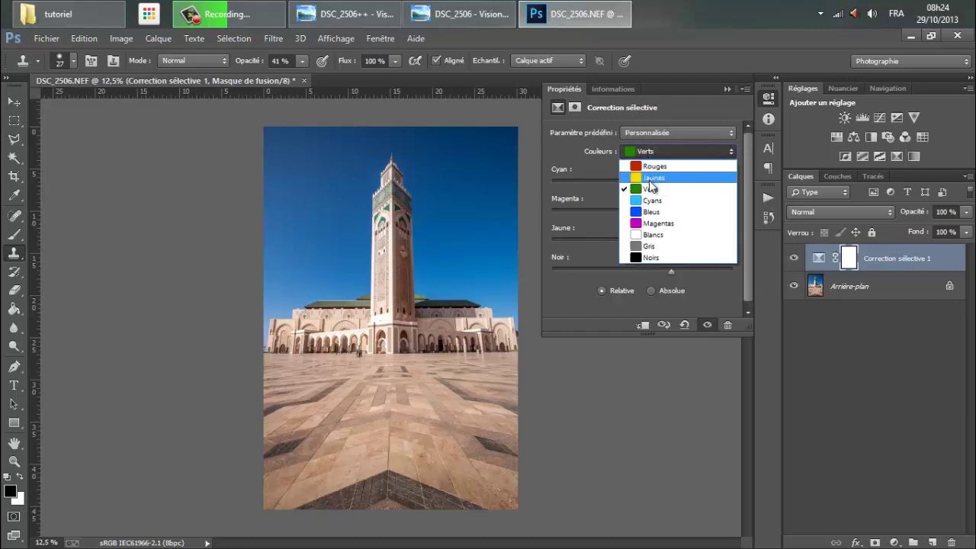
left_click(648, 172)
left_click_drag(644, 269, 565, 269)
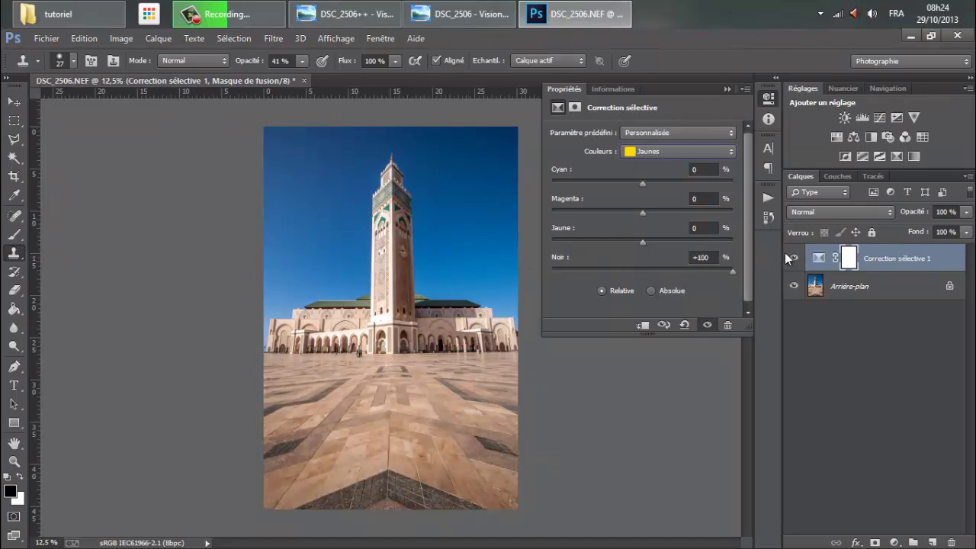
left_click_drag(551, 270, 724, 270)
left_click_drag(723, 272, 733, 272)
left_click_drag(669, 279, 645, 285)
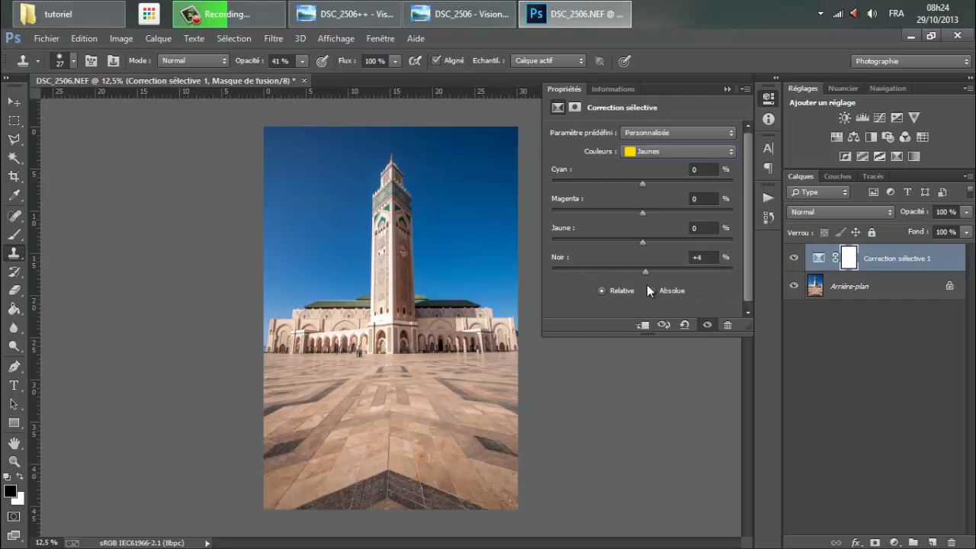
left_click_drag(645, 285, 638, 286)
Set the yellows' Jaune to +7, Magenta to -3 and Cyan to -30.
left_click_drag(752, 233, 568, 249)
mouse_move(674, 248)
left_mouse_down()
mouse_move(648, 245)
mouse_move(655, 219)
mouse_move(736, 213)
left_mouse_up()
left_click_drag(646, 218, 644, 218)
mouse_move(651, 184)
left_mouse_down()
mouse_move(753, 181)
mouse_move(547, 184)
left_mouse_up()
left_click_drag(641, 187, 609, 191)
Tune the Rouges: remove most black, Jaune -12, Magenta +4, and nearly all cyan.
left_click(638, 151)
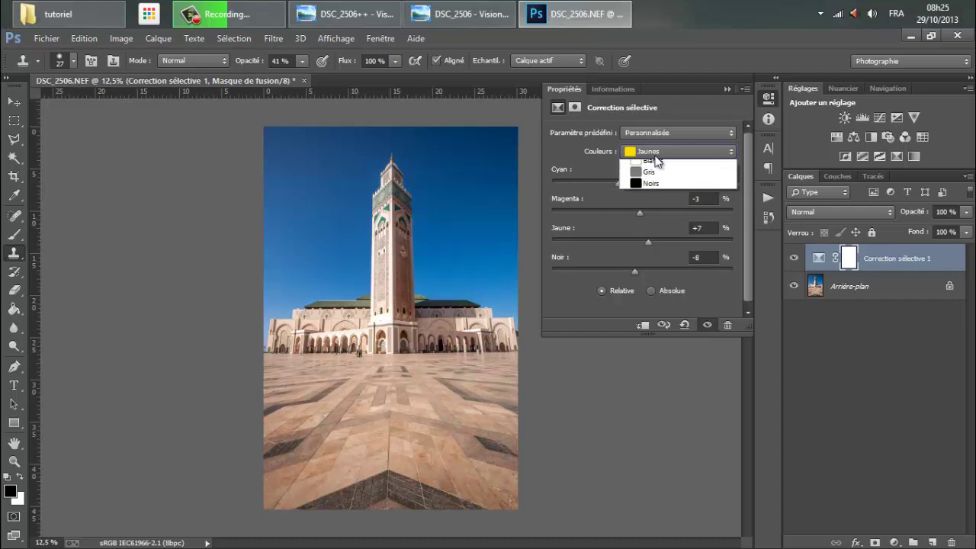
left_click(655, 166)
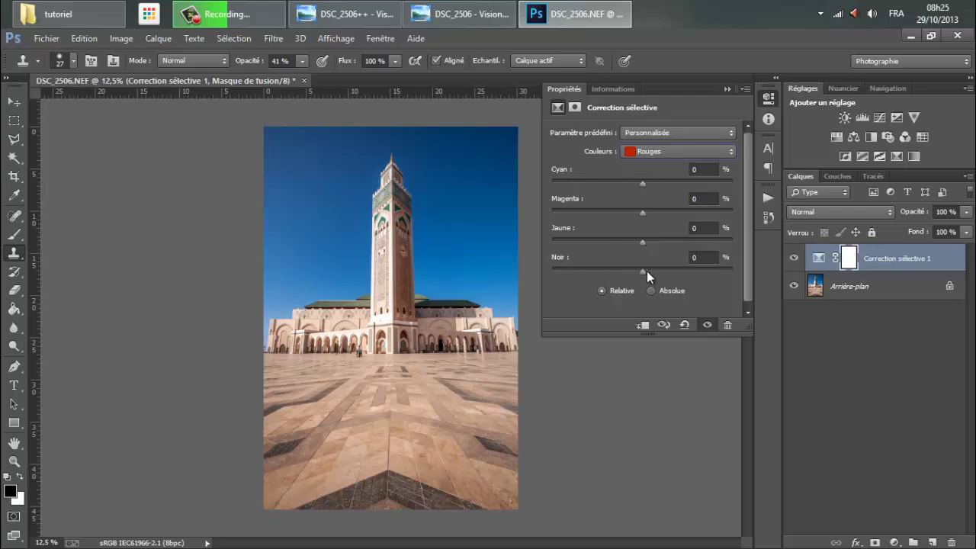
mouse_move(647, 270)
left_mouse_down()
mouse_move(712, 271)
mouse_move(554, 270)
mouse_move(630, 274)
mouse_move(647, 244)
left_mouse_up()
left_click_drag(708, 240, 629, 250)
mouse_move(744, 244)
left_mouse_down()
mouse_move(632, 256)
mouse_move(635, 218)
left_mouse_up()
mouse_move(648, 212)
left_mouse_down()
mouse_move(711, 211)
mouse_move(600, 218)
mouse_move(689, 218)
mouse_move(645, 220)
left_mouse_up()
left_click(641, 184)
left_click_drag(736, 181, 556, 196)
Compare the image with the selective colour layer toggled off and on, leaving it visible.
left_click(768, 98)
left_click(794, 259)
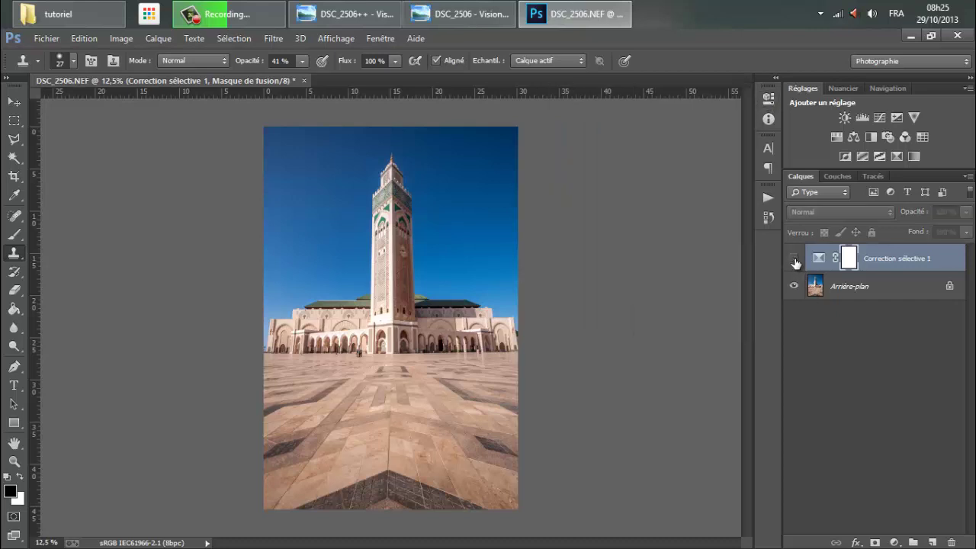
left_click(794, 259)
left_click(793, 259)
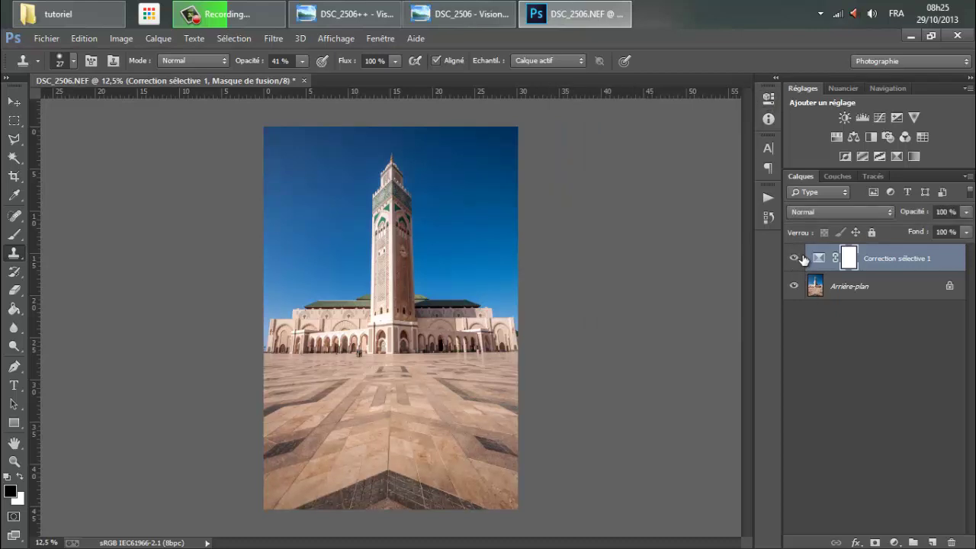
left_click(793, 260)
double_click(812, 251)
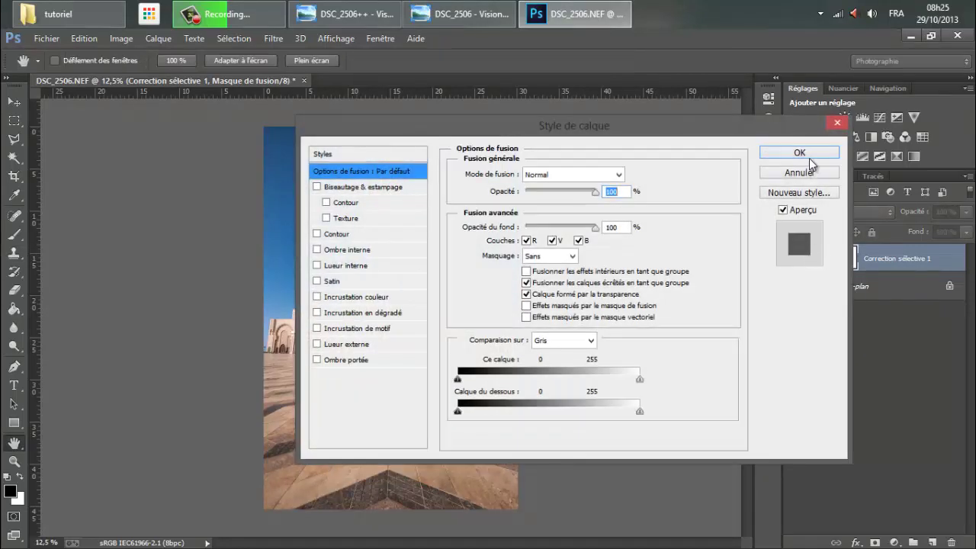
left_click(802, 170)
left_click(794, 258)
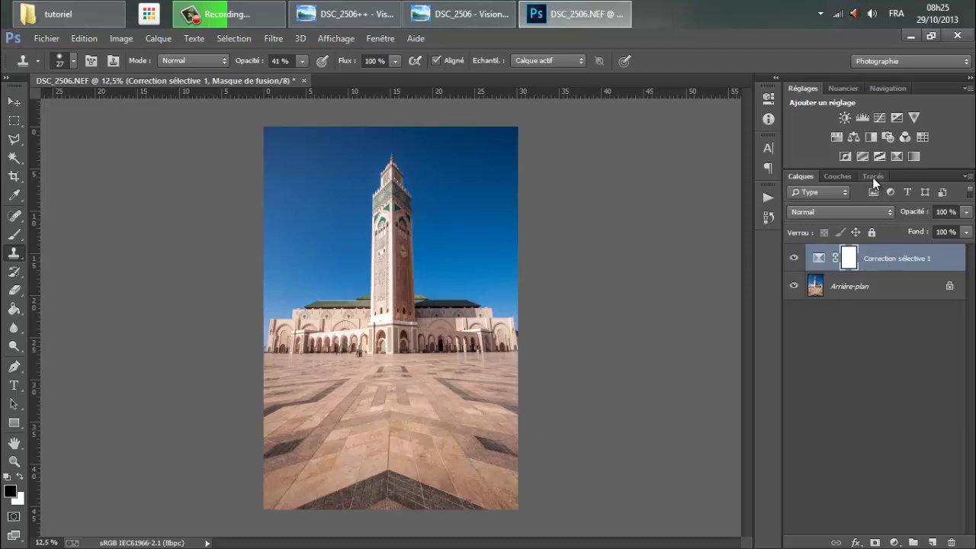
right_click(893, 283)
Merge visible layers into Arrière-plan, add Courbes, and discard a trial brightness/contrast layer.
left_click(817, 387)
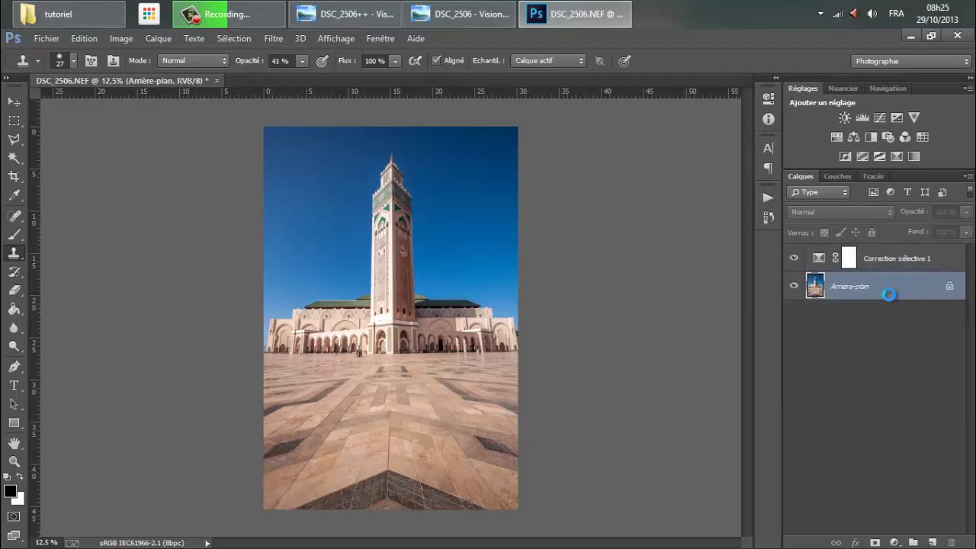
left_click(878, 118)
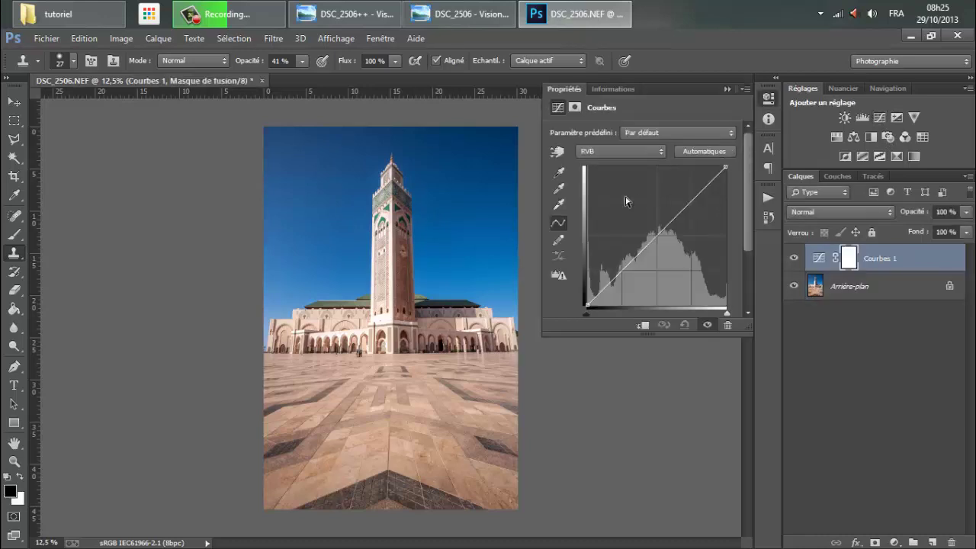
left_click(844, 117)
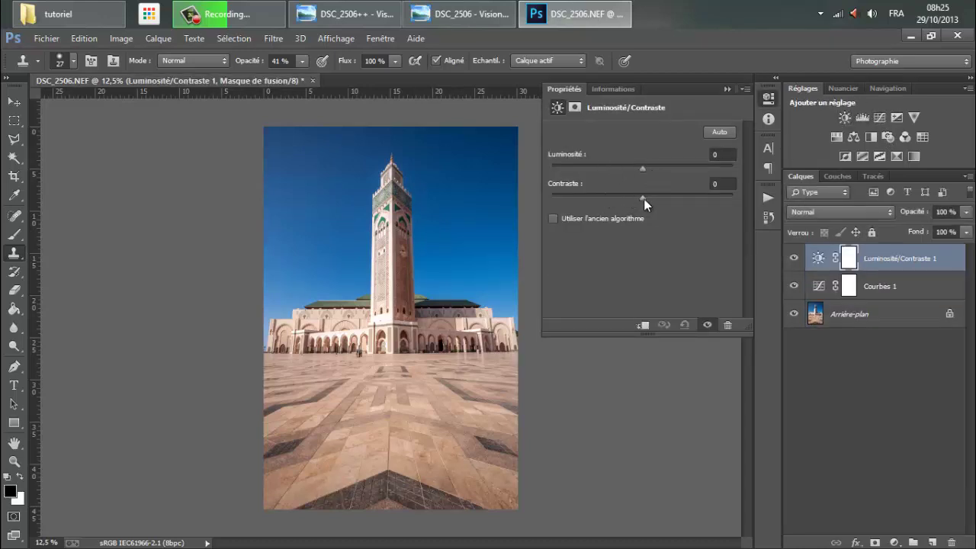
mouse_move(644, 198)
left_mouse_down()
mouse_move(705, 202)
mouse_move(619, 209)
mouse_move(735, 211)
mouse_move(647, 203)
left_mouse_up()
left_click(766, 97)
left_click_drag(915, 261, 952, 543)
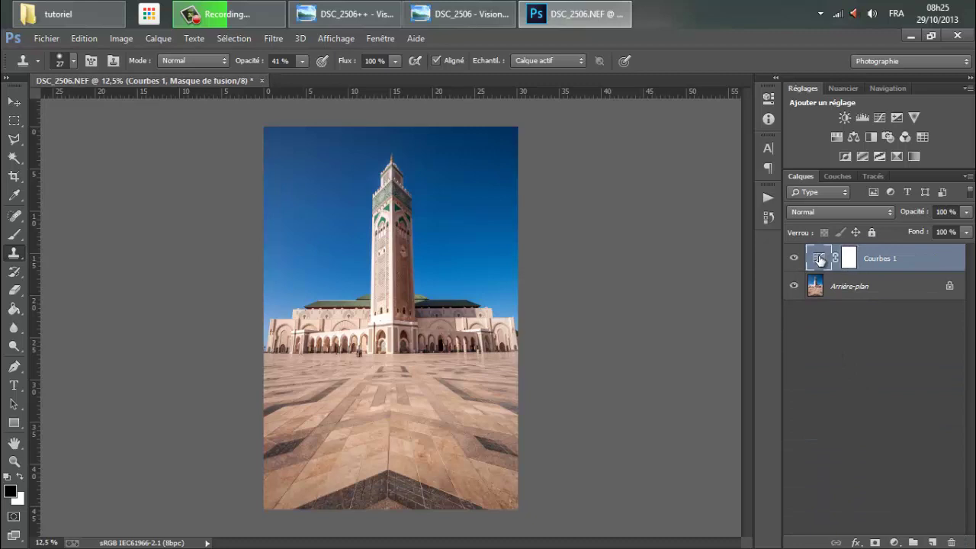
Shape Courbes 1 into a gentle S-curve with one highlight and one shadow point.
double_click(819, 258)
left_click(691, 196)
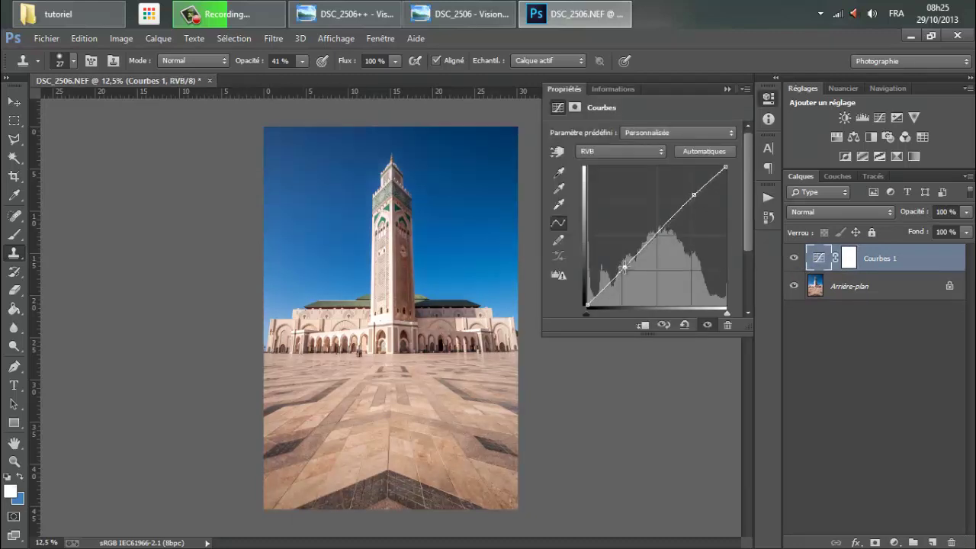
left_click(625, 266)
left_click_drag(624, 267, 626, 266)
left_click(769, 99)
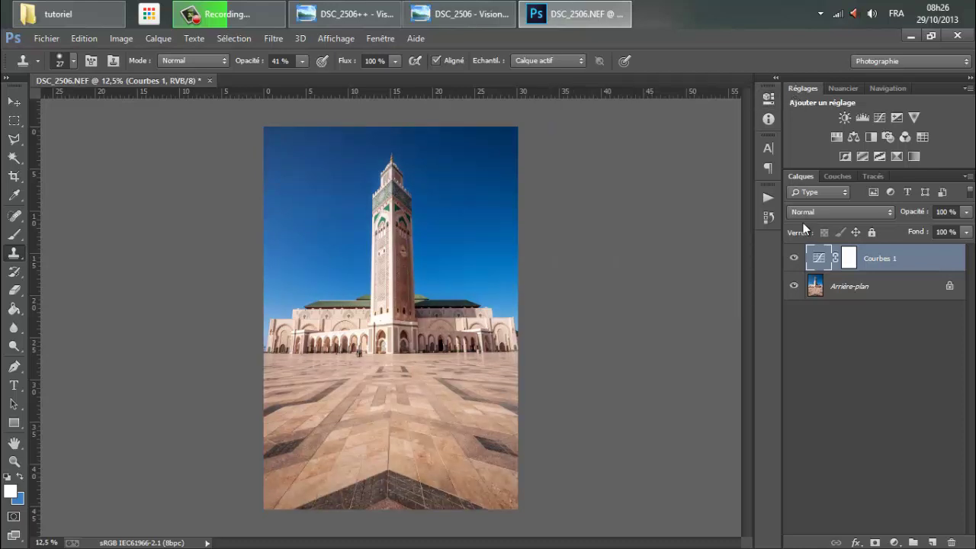
Merge the curves into Arrière-plan and add a Balance des couleurs layer adjusting midtone Cyan–Rouge.
right_click(881, 294)
left_click(839, 392)
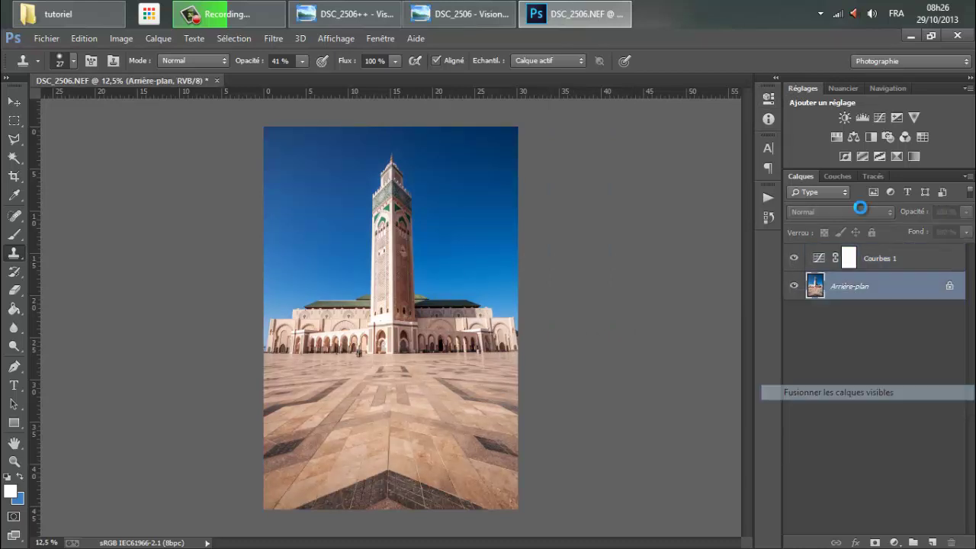
left_click(852, 139)
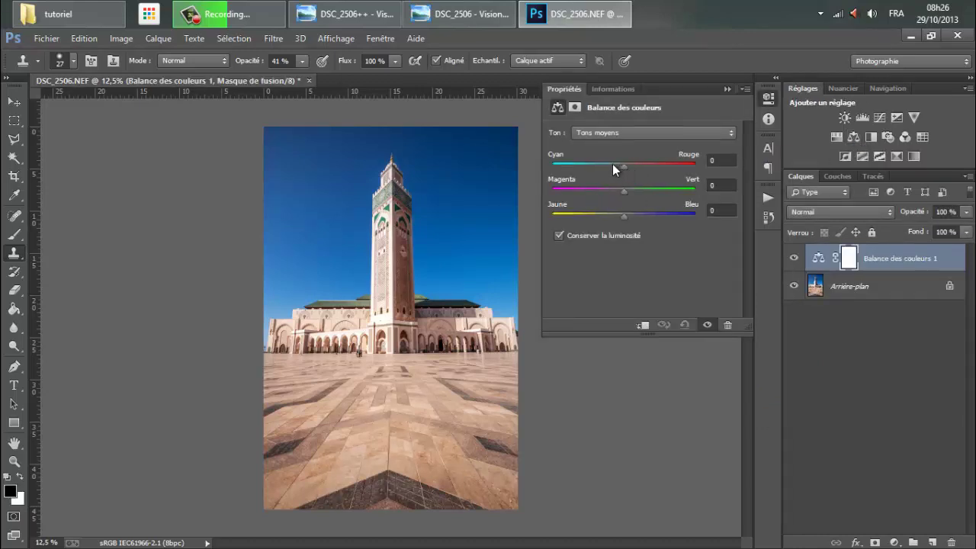
left_click(563, 166)
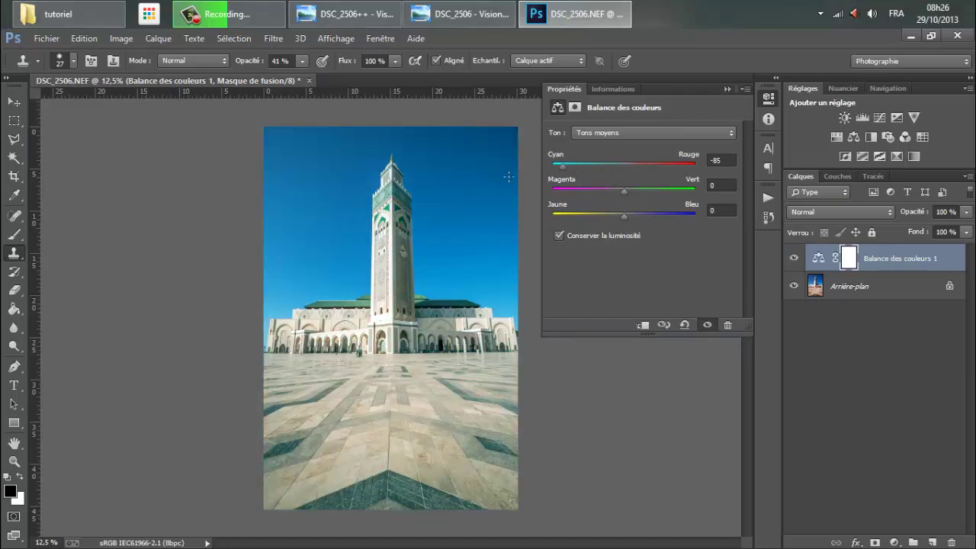
mouse_move(607, 163)
left_mouse_down()
mouse_move(631, 161)
mouse_move(602, 171)
mouse_move(636, 170)
left_mouse_up()
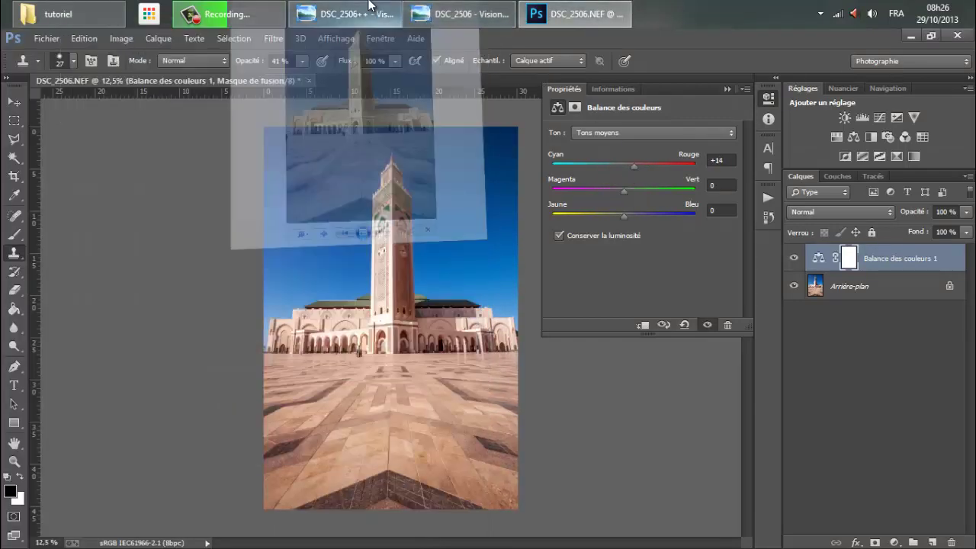
View the finished DSC_2506++ reference in Photo Viewer, then minimize it.
left_click(367, 8)
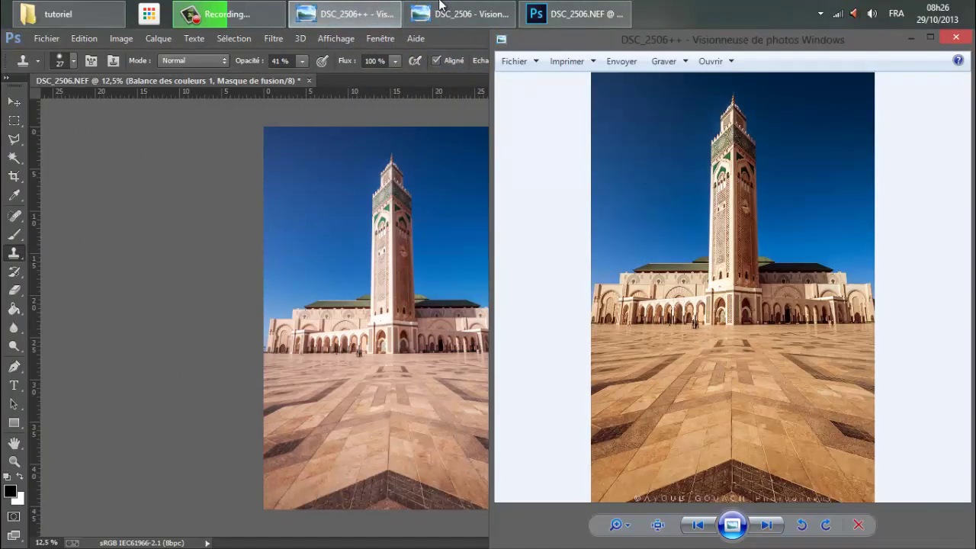
left_click(358, 9)
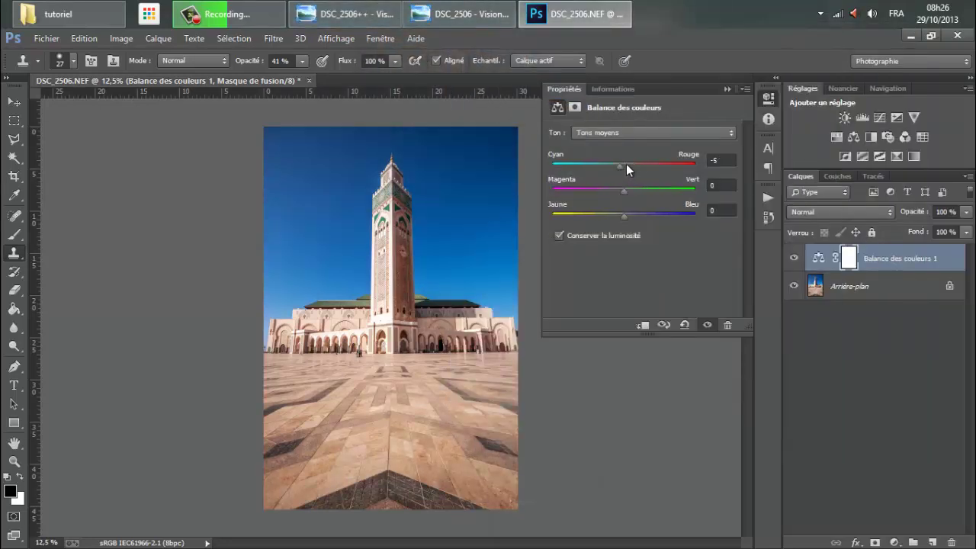
Replace the colour balance layer with a fresh one pushing midtone Jaune–Bleu to +100.
mouse_move(630, 165)
left_mouse_down()
mouse_move(619, 172)
mouse_move(639, 190)
mouse_move(596, 196)
mouse_move(627, 193)
mouse_move(659, 218)
mouse_move(624, 218)
left_mouse_up()
left_click(764, 100)
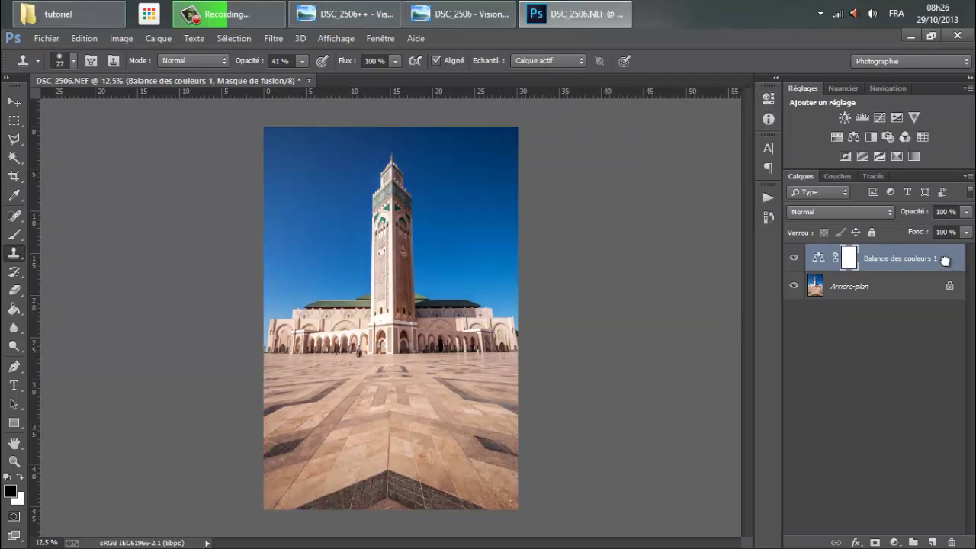
left_click_drag(953, 542, 953, 542)
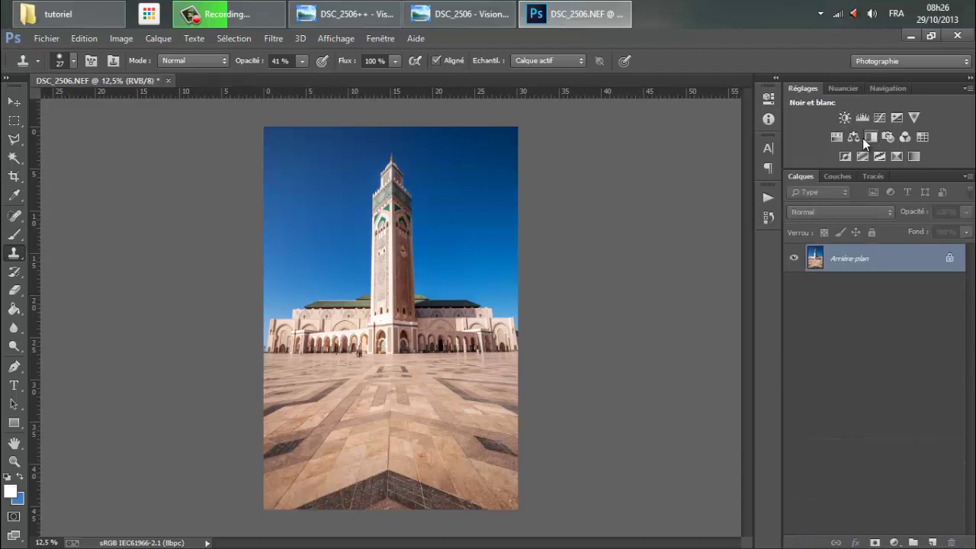
left_click(856, 137)
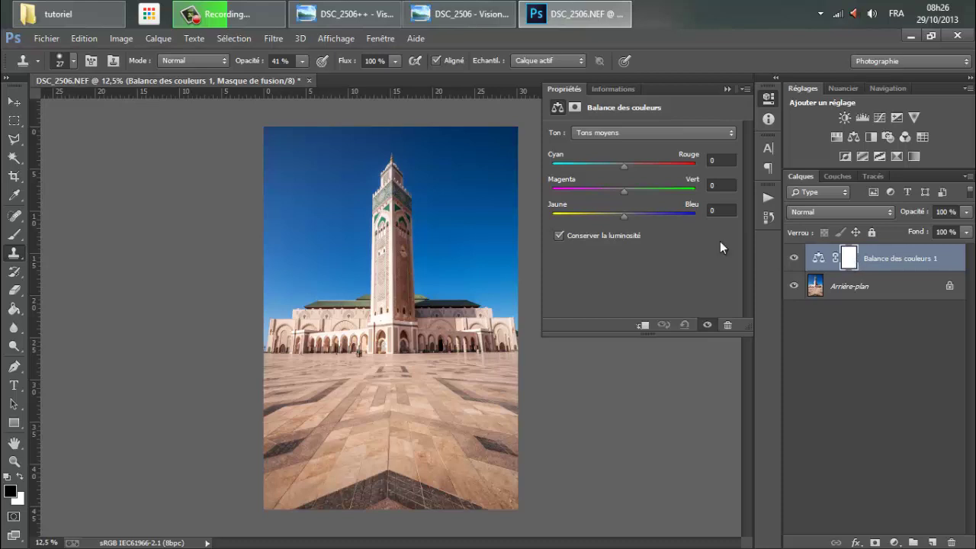
left_click_drag(624, 216, 719, 206)
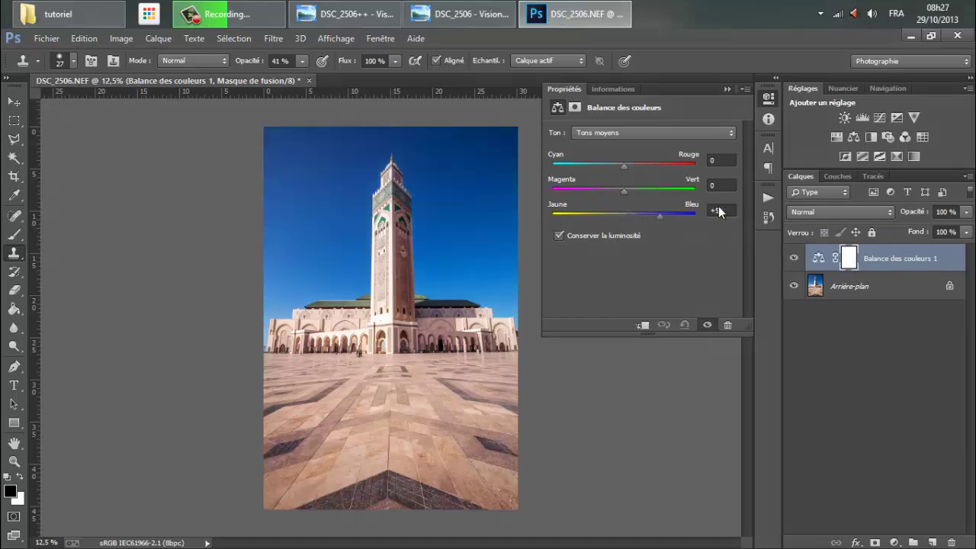
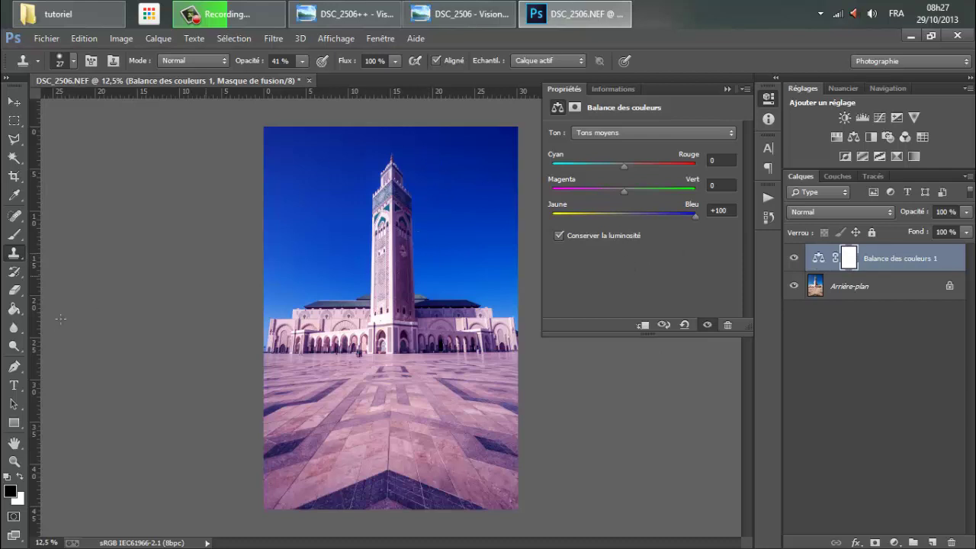
Paint black on the Balance des couleurs mask over the floor to restore its warm tones.
left_click(15, 235)
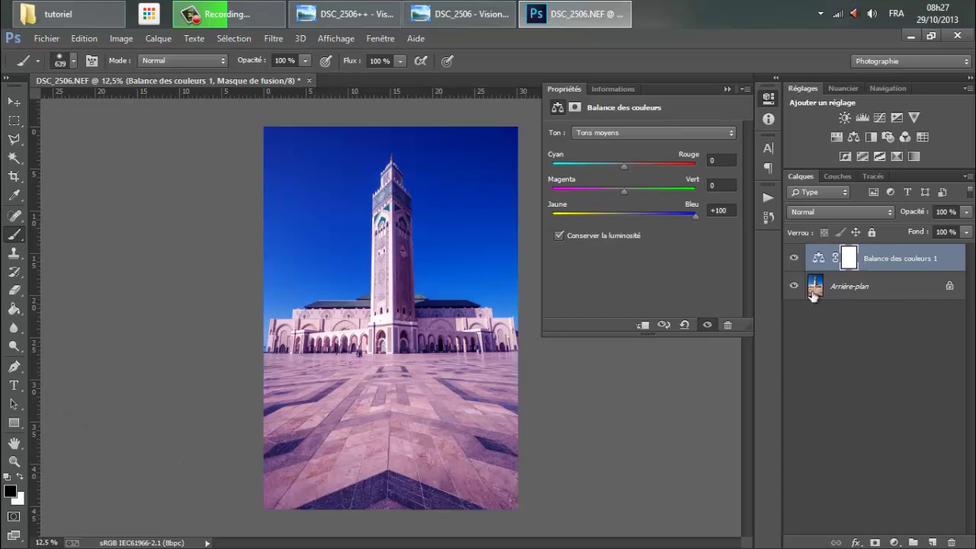
left_click_drag(333, 458, 541, 497)
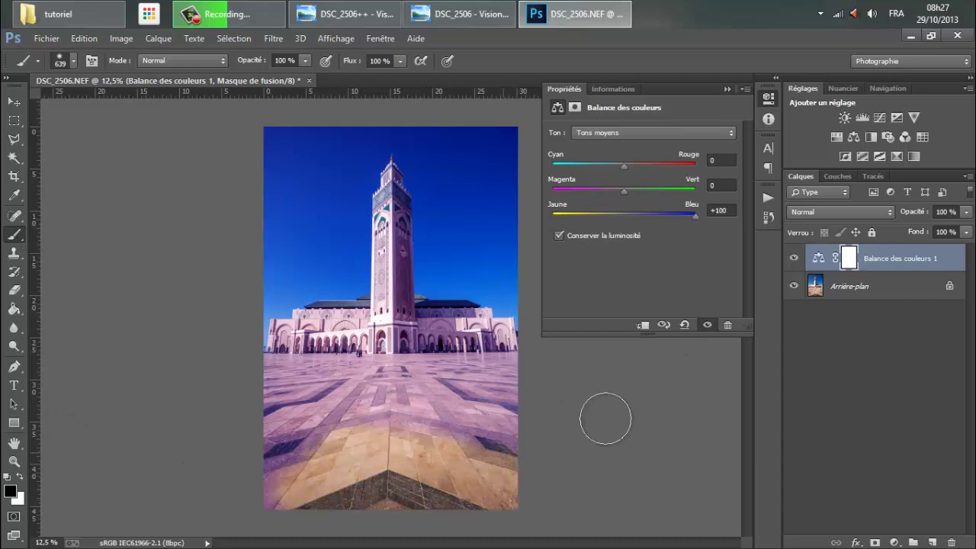
left_click_drag(605, 419, 332, 467)
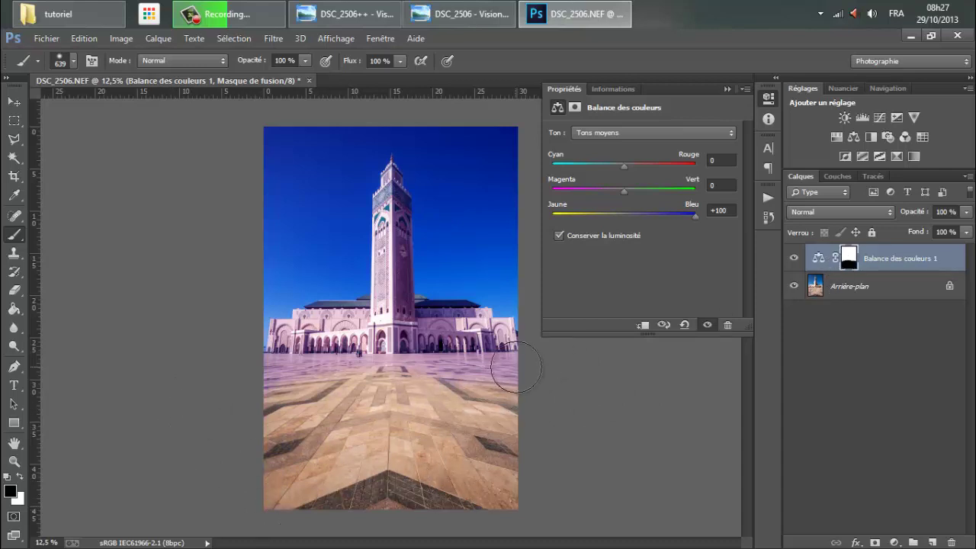
mouse_move(516, 368)
left_mouse_down()
mouse_move(337, 370)
mouse_move(501, 337)
mouse_move(272, 337)
mouse_move(469, 324)
mouse_move(340, 322)
mouse_move(313, 348)
left_mouse_up()
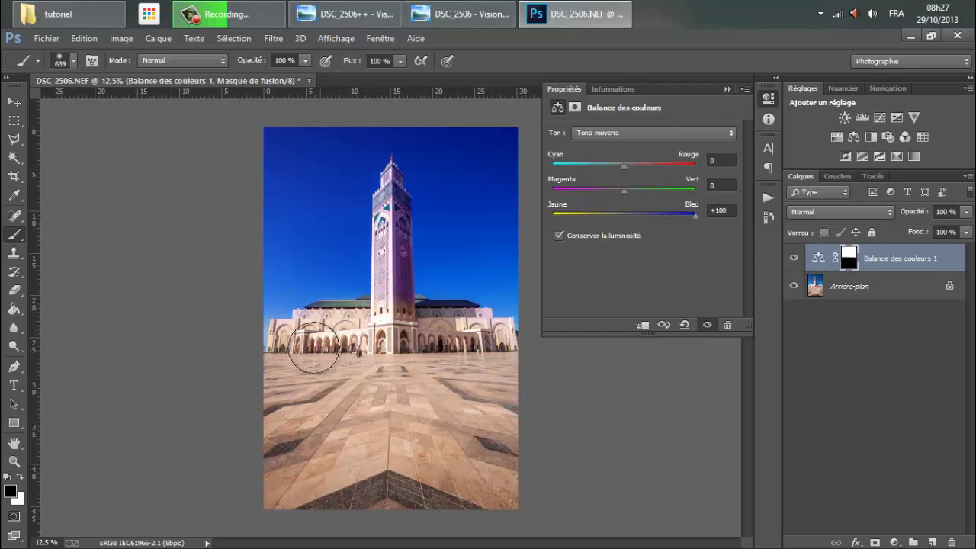
With a smaller brush, mask the minaret's purple cast and lower Jaune/Bleu to +31.
right_click(389, 336, "alt")
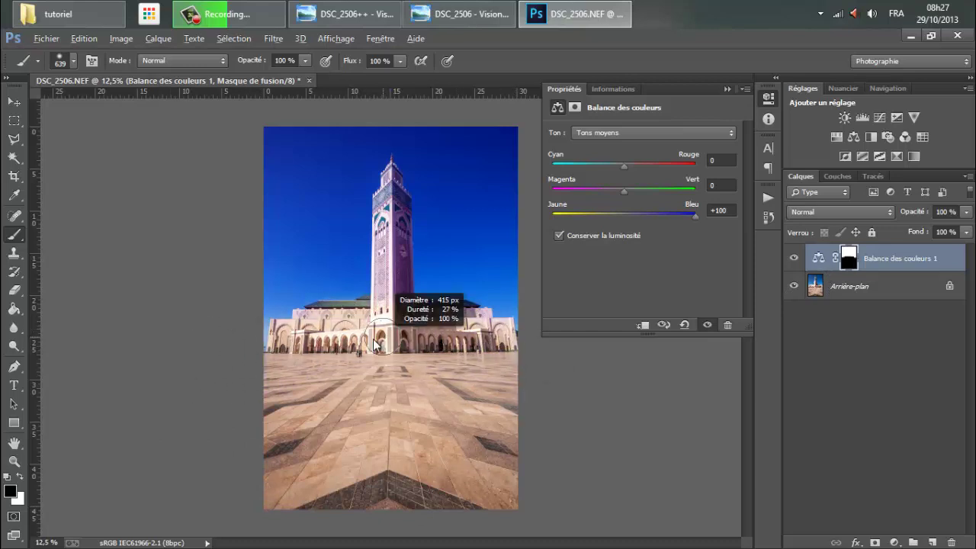
right_click(389, 183, "alt")
mouse_move(390, 171)
left_mouse_down()
mouse_move(406, 359)
mouse_move(384, 205)
mouse_move(390, 324)
left_mouse_up()
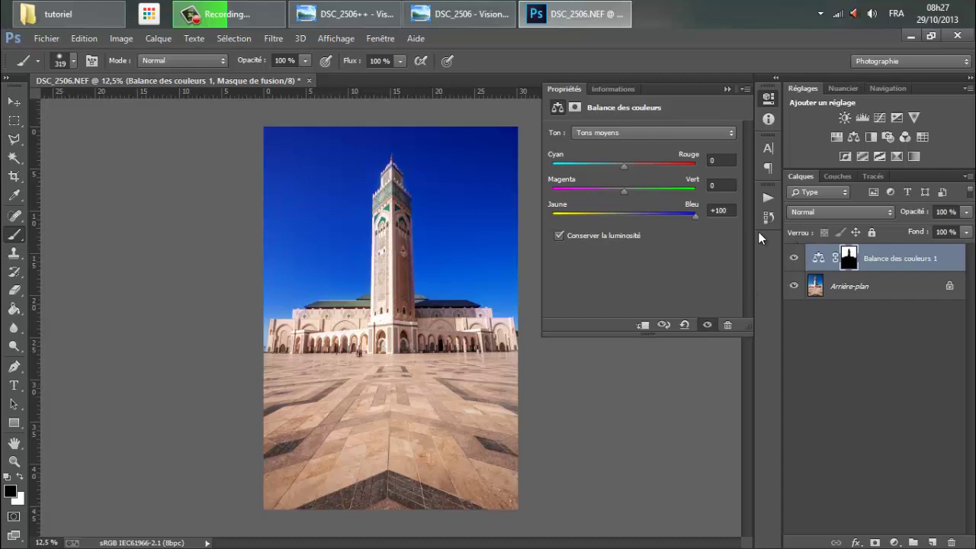
mouse_move(695, 216)
left_mouse_down()
mouse_move(631, 224)
mouse_move(684, 225)
mouse_move(639, 220)
mouse_move(662, 219)
mouse_move(622, 196)
left_mouse_up()
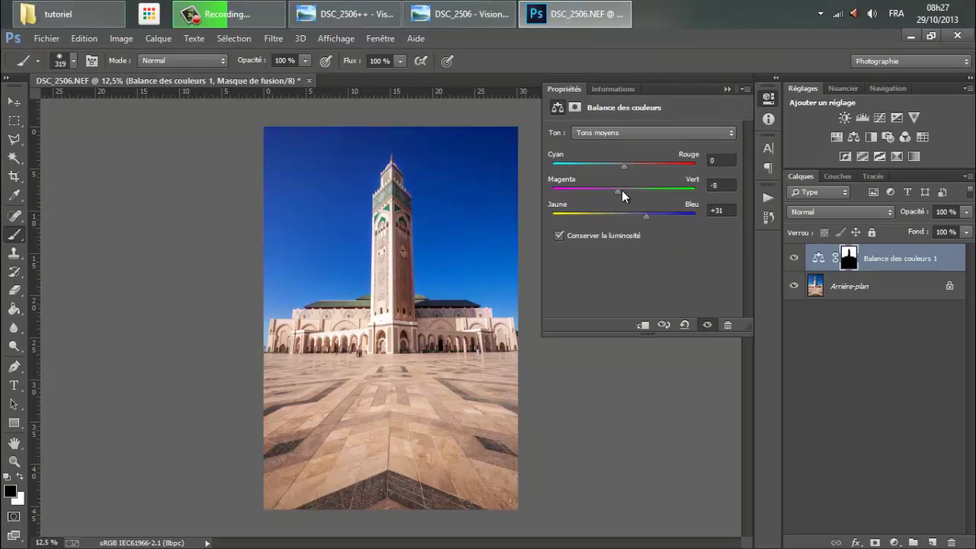
Set midtones to Cyan/Rouge +5, Magenta/Vert 0, Jaune/Bleu +31, then duplicate the layer.
left_click(358, 6)
left_click(359, 6)
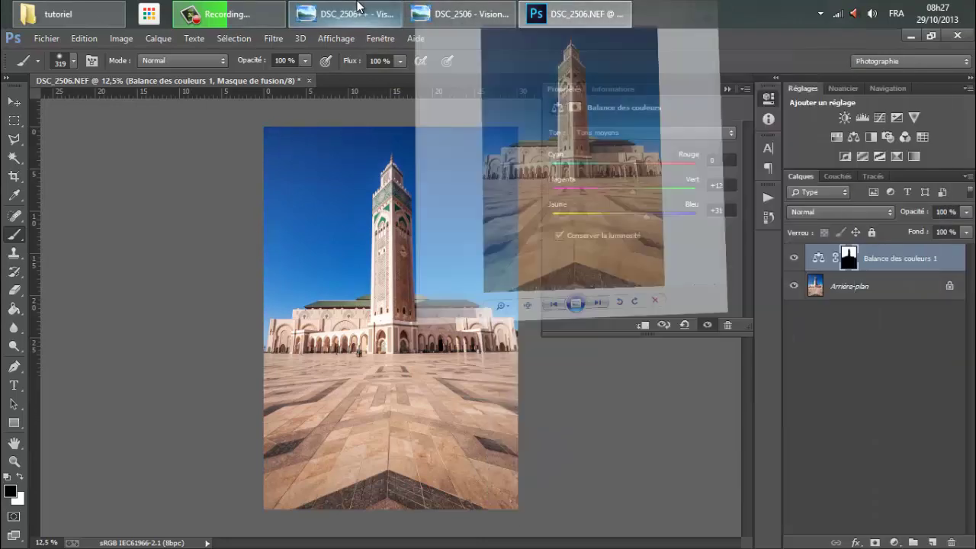
mouse_move(634, 192)
left_mouse_down()
mouse_move(602, 196)
mouse_move(623, 196)
mouse_move(636, 168)
mouse_move(625, 171)
left_mouse_up()
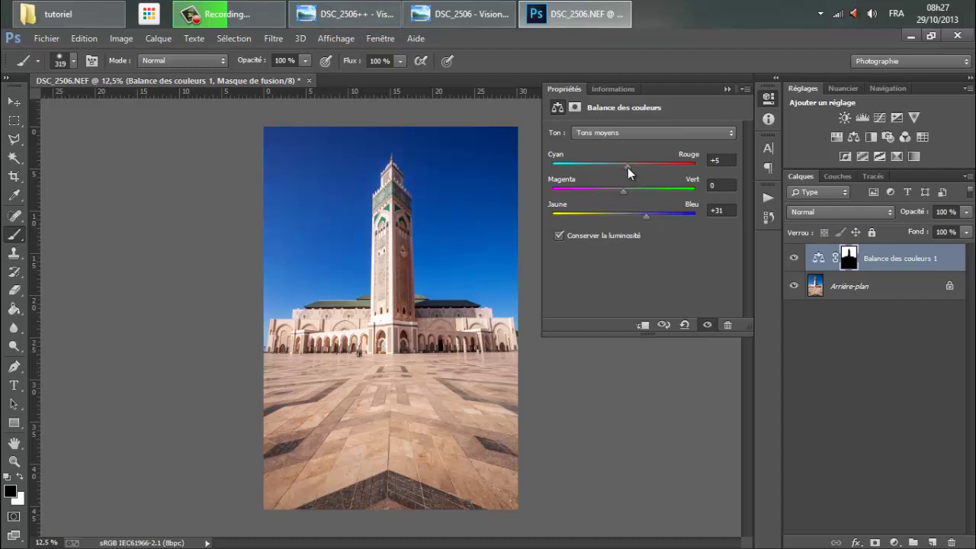
left_click_drag(929, 263, 932, 541)
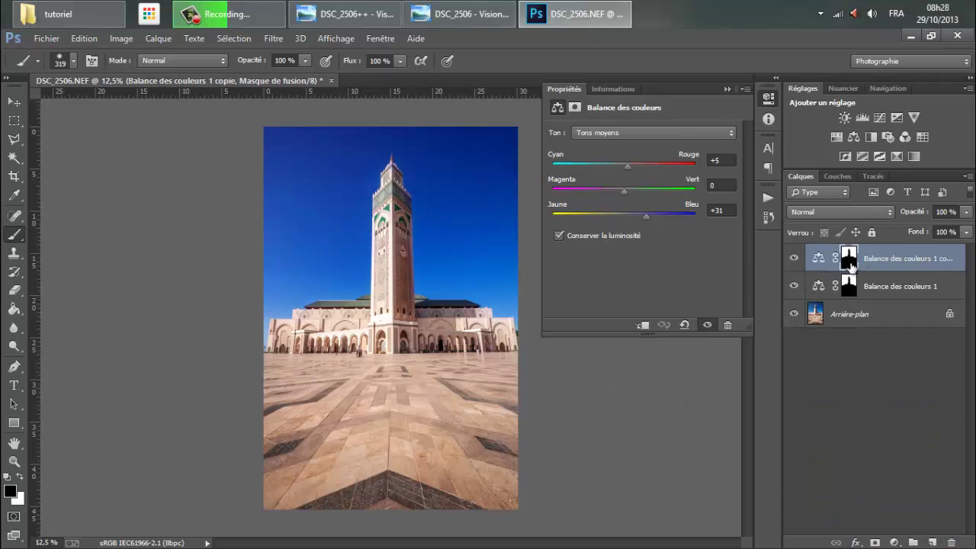
Invert the copy layer's mask and shift its Jaune/Bleu toward yellow, about -22.
left_click(849, 260)
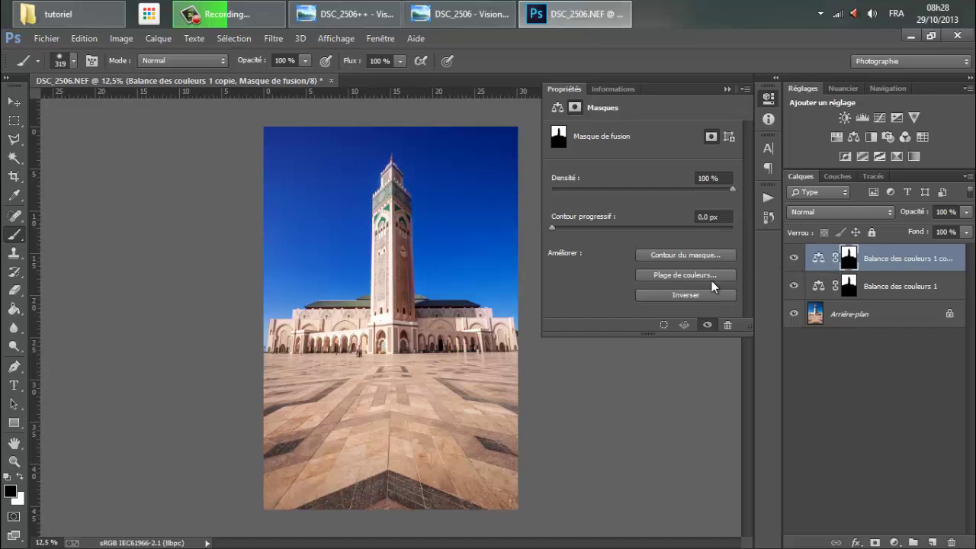
left_click(697, 297)
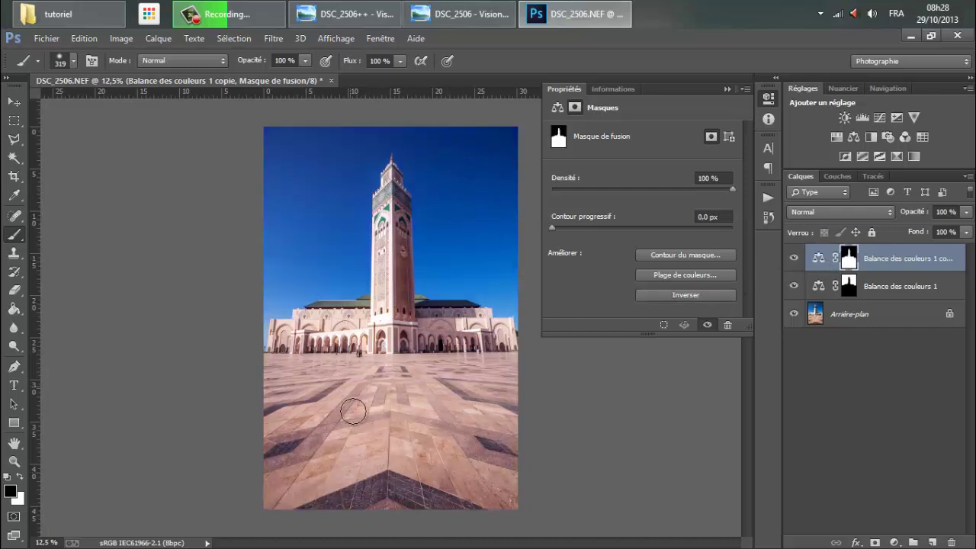
left_click(818, 258)
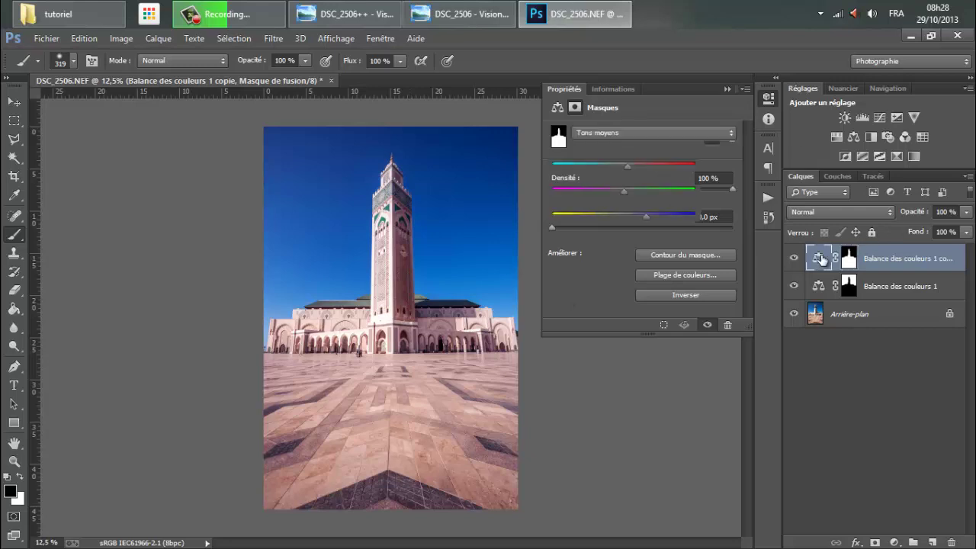
left_click(611, 214)
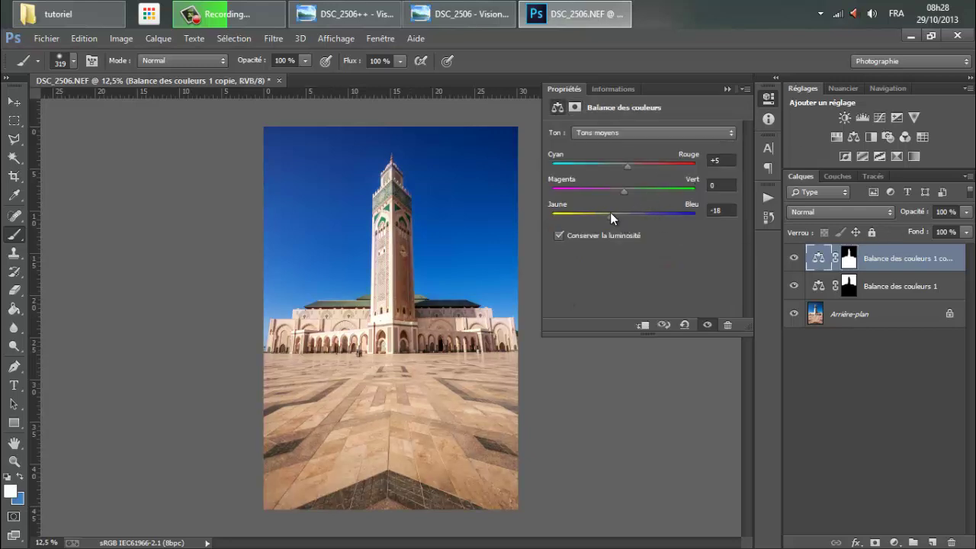
mouse_move(610, 212)
left_mouse_down()
mouse_move(585, 217)
mouse_move(618, 216)
left_mouse_up()
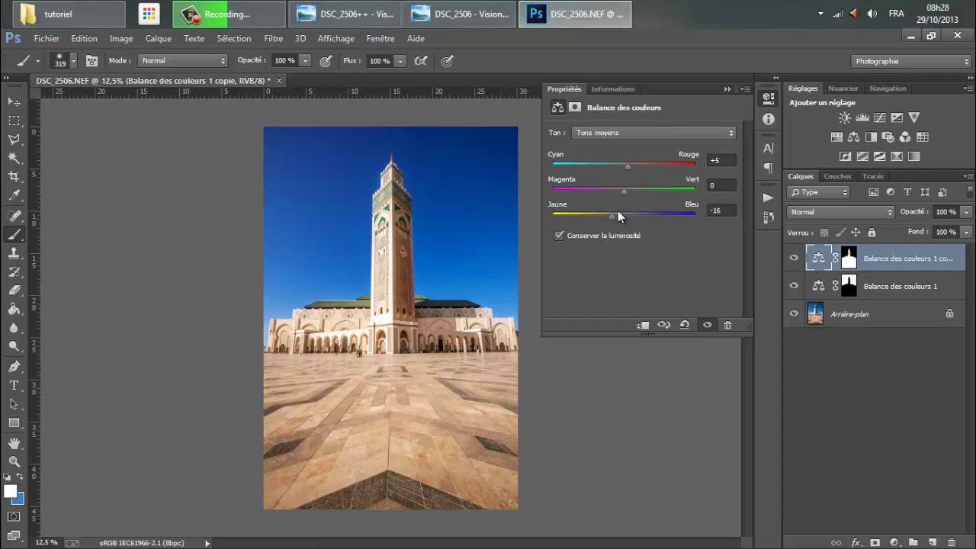
Push Cyan/Rouge to +15 and warm Jaune/Bleu to -29, then close Properties.
left_click(636, 167)
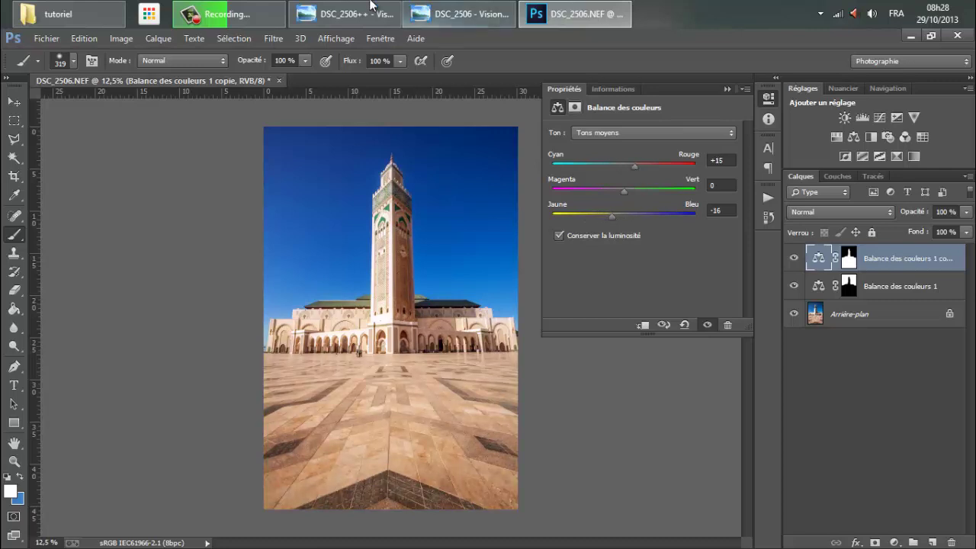
left_click(336, 7)
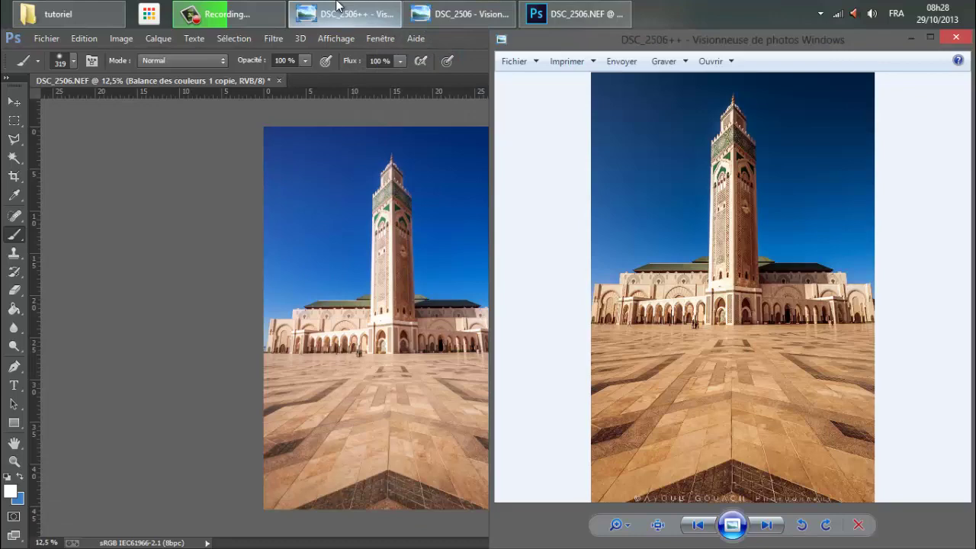
left_click(336, 6)
left_click(607, 213)
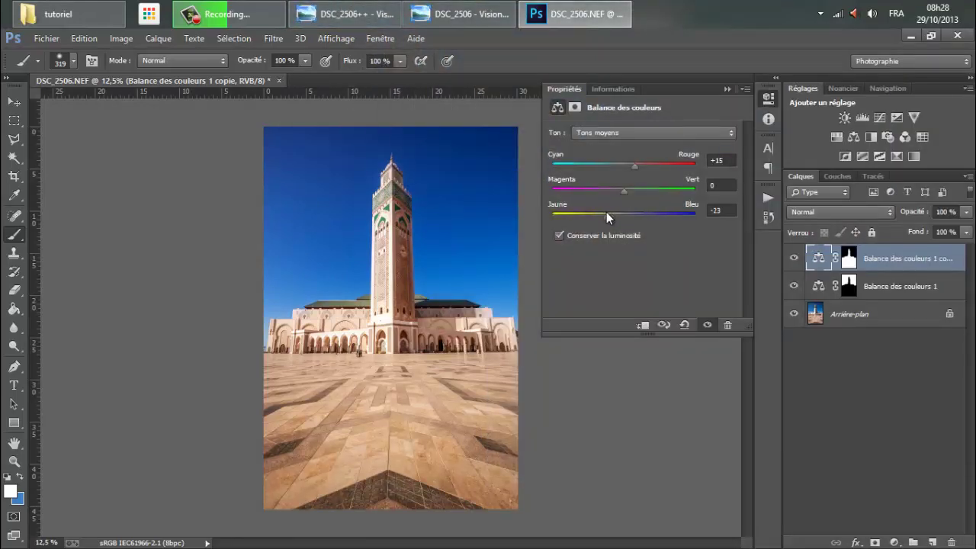
mouse_move(606, 212)
left_mouse_down()
mouse_move(611, 219)
mouse_move(629, 192)
left_mouse_up()
left_click(766, 99)
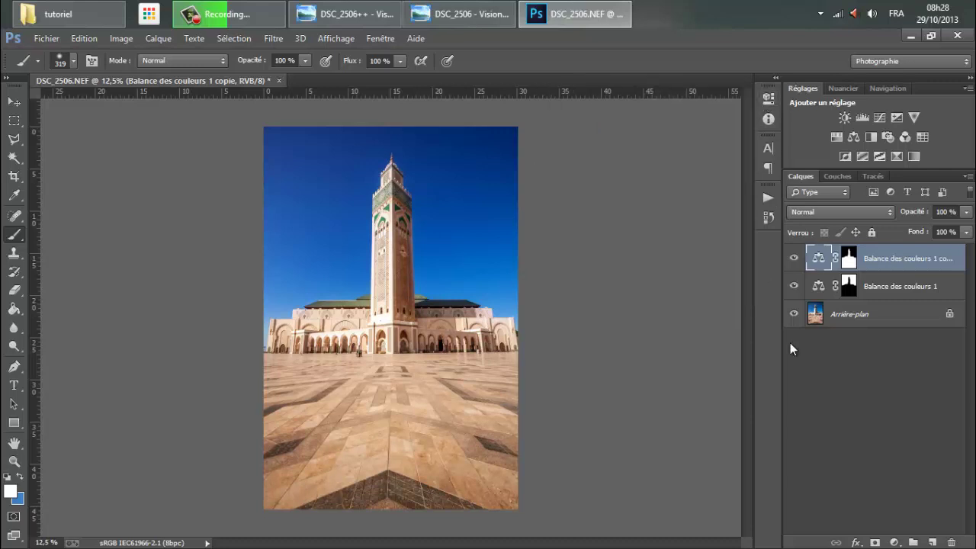
Flatten the image into a single Arrière-plan layer with Aplatir l'image.
left_click(793, 285)
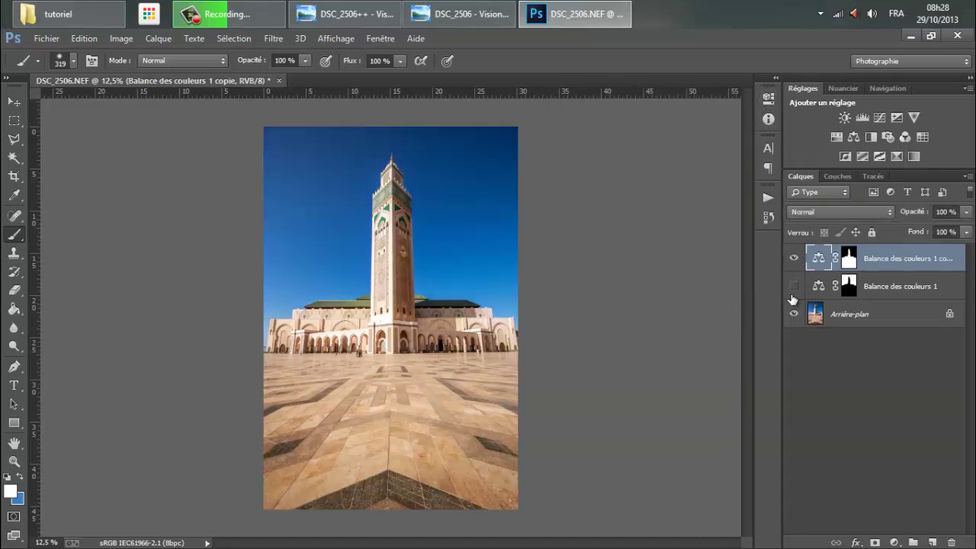
right_click(901, 316)
left_click(818, 420)
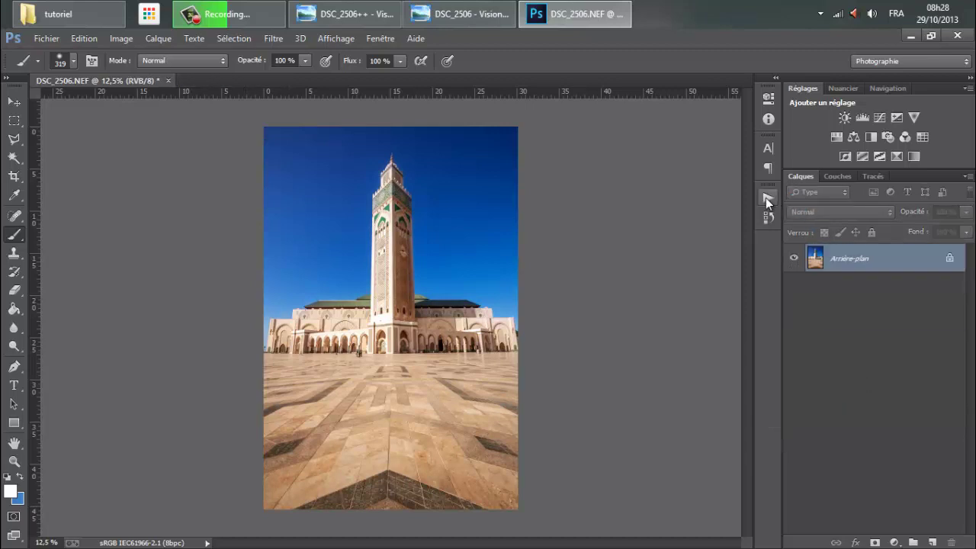
Expand the ffcc99- 2 action in the Actions panel and inspect its four steps.
left_click(767, 199)
left_click(639, 345)
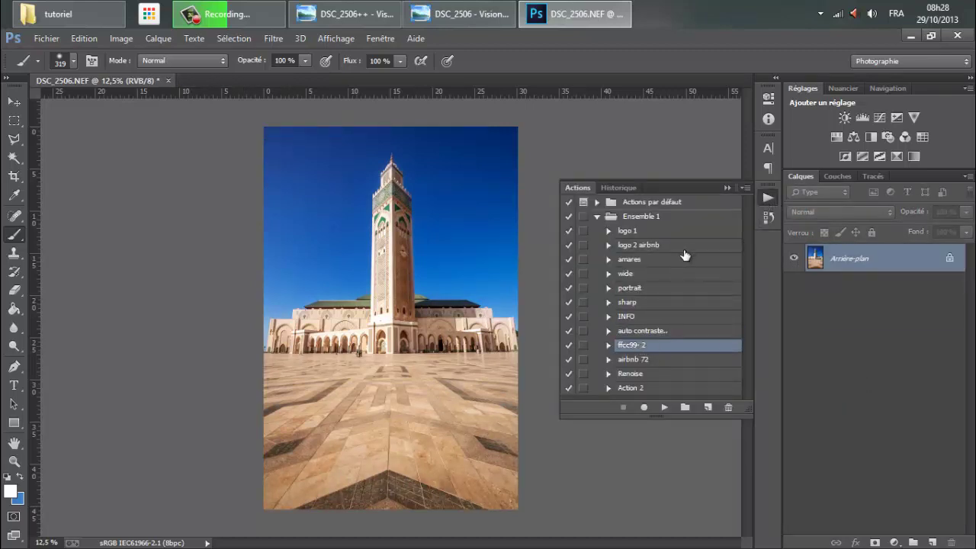
left_click(607, 345)
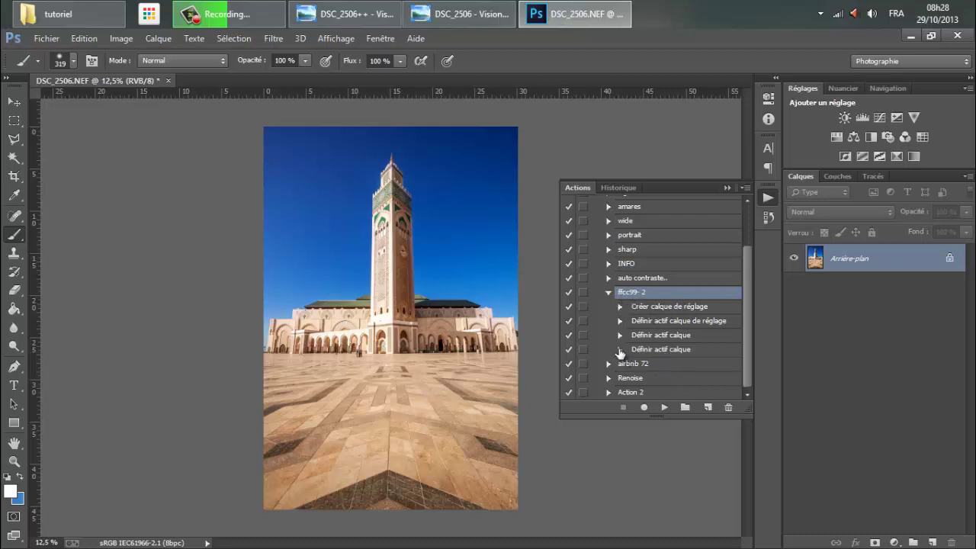
left_click(619, 350)
left_click(619, 349)
left_click(620, 334)
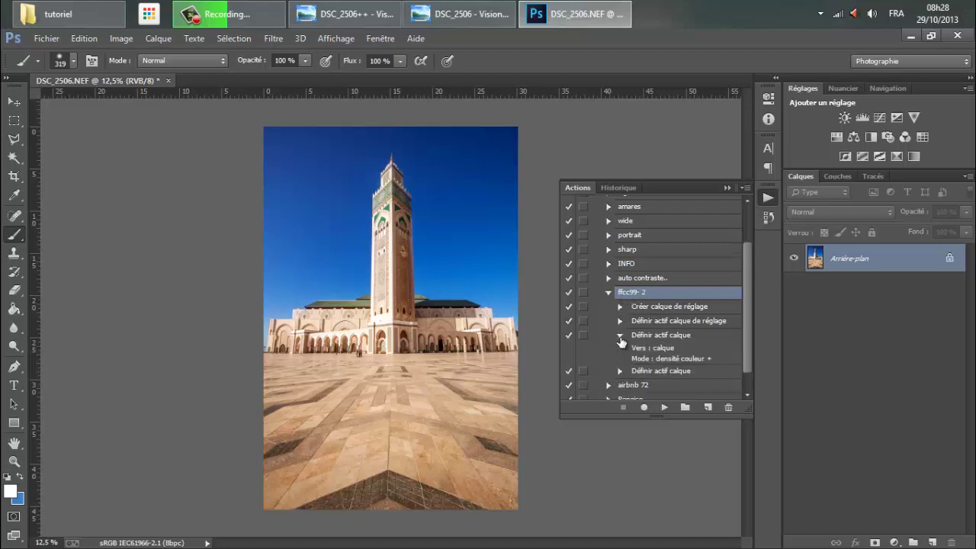
left_click(619, 335)
left_click(619, 320)
left_click(620, 321)
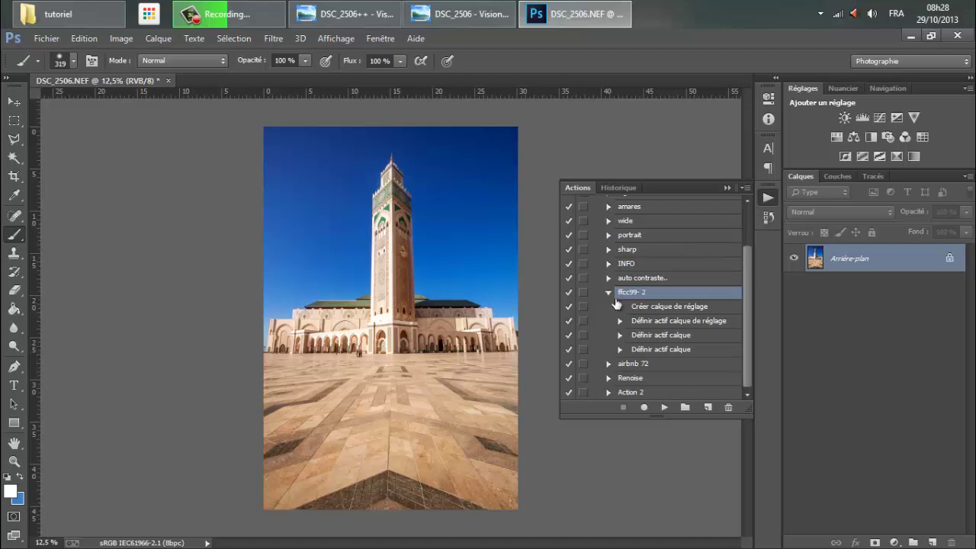
Run the ffcc99- 2 action to add the peach gradient map and review its settings.
left_click(665, 407)
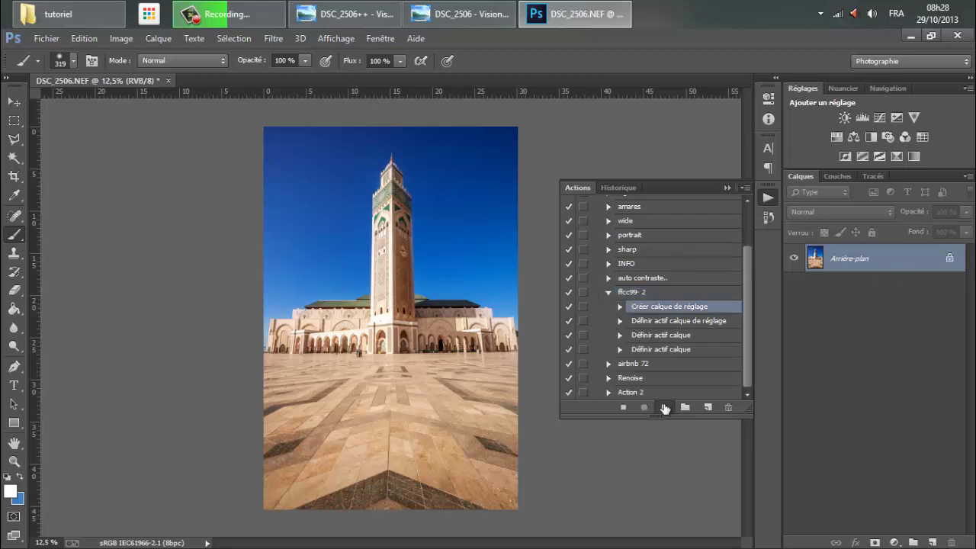
scroll(640, 311, "up", 2)
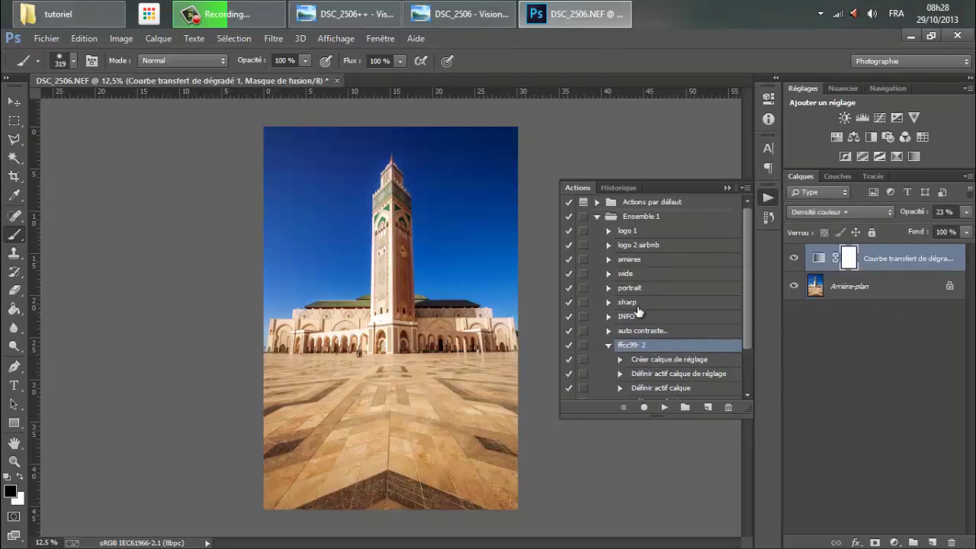
scroll(652, 288, "down", 2)
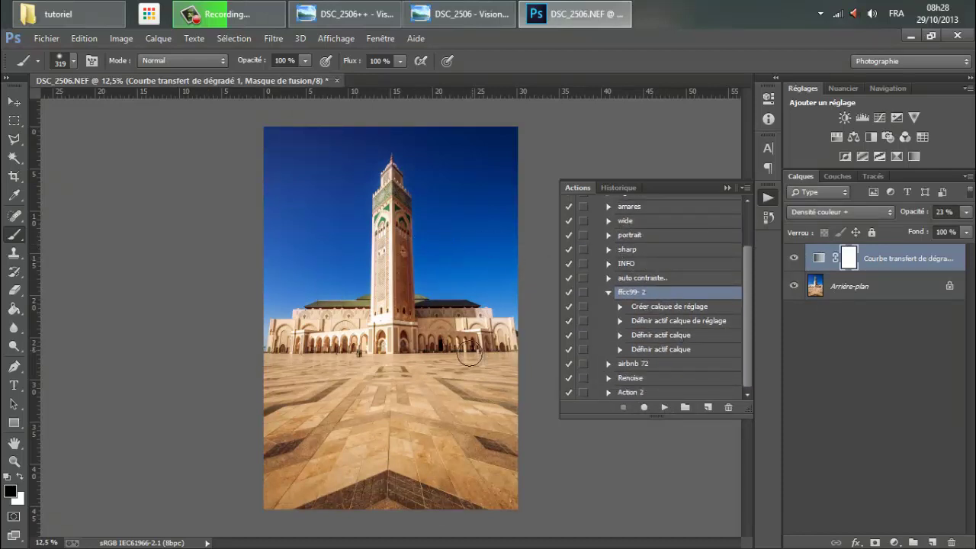
left_click(794, 259)
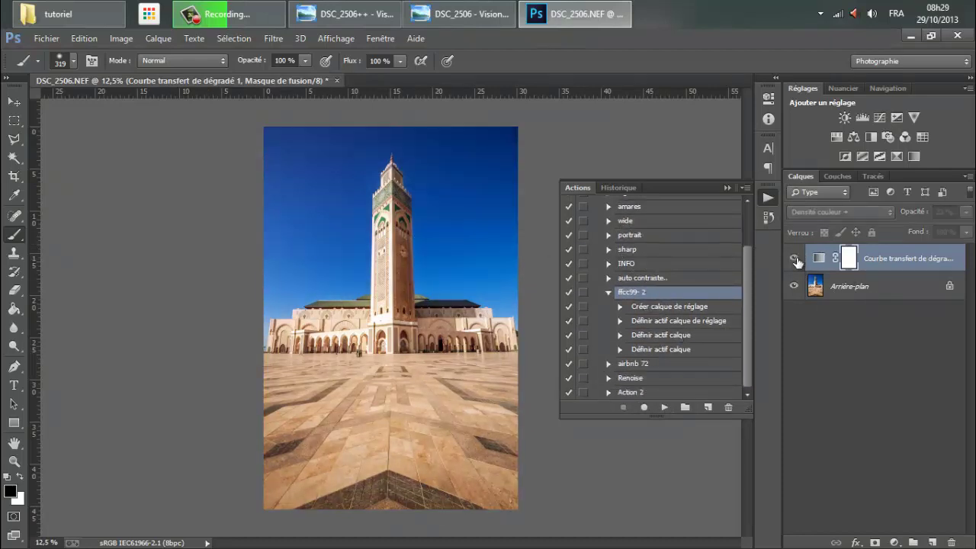
left_click(794, 259)
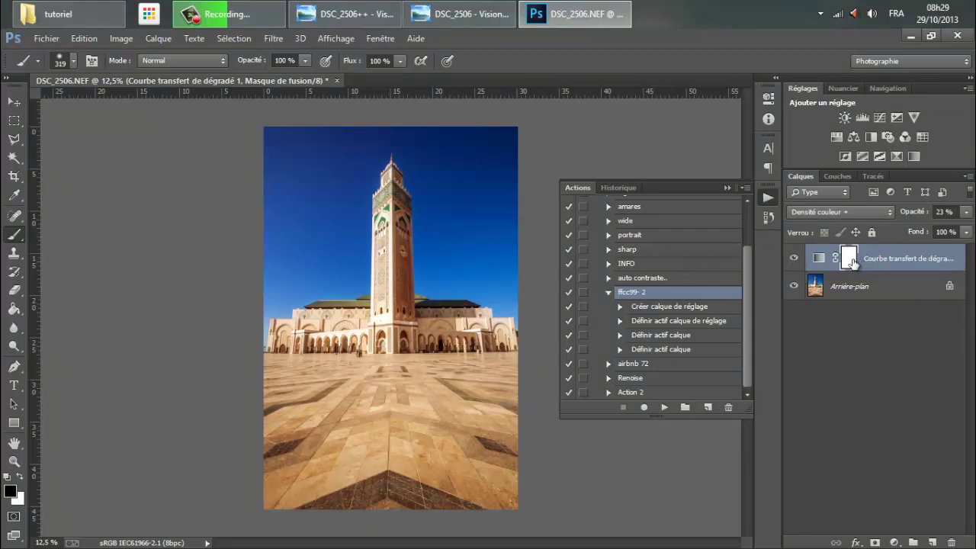
double_click(819, 260)
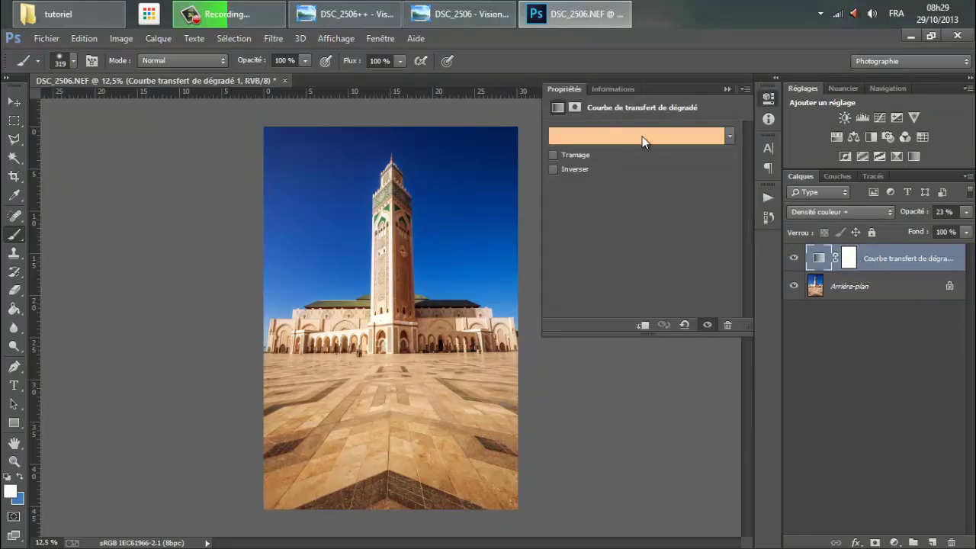
left_click(768, 97)
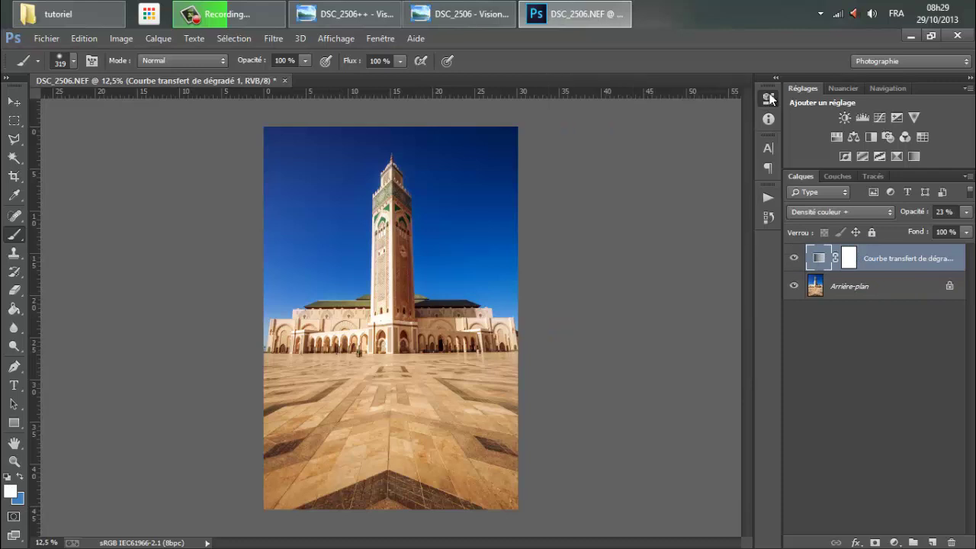
left_click(768, 200)
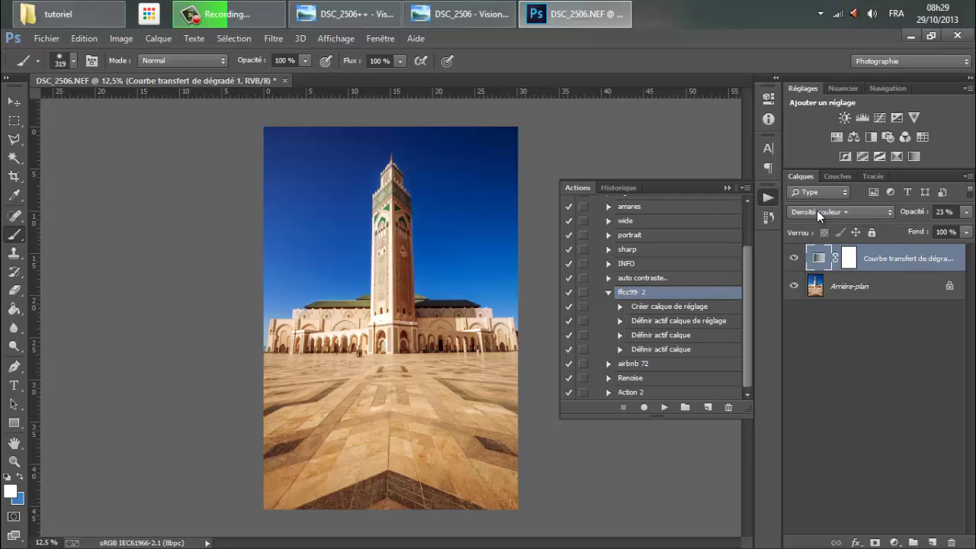
left_click(770, 198)
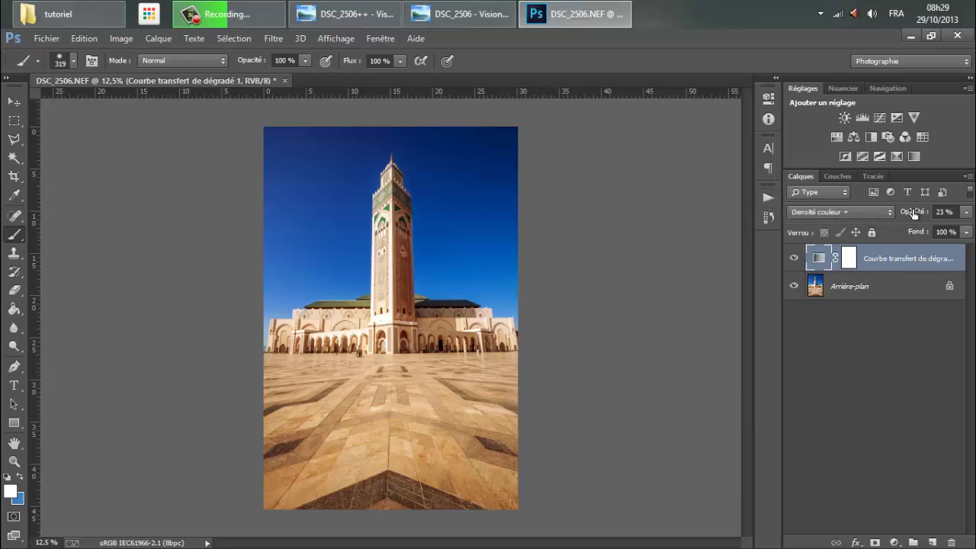
Lower the gradient map layer's opacity to 22% and toggle it to compare.
mouse_move(915, 216)
left_mouse_down()
mouse_move(972, 215)
mouse_move(932, 220)
left_mouse_up()
left_click_drag(914, 222, 931, 219)
left_click(794, 258)
left_click(793, 257)
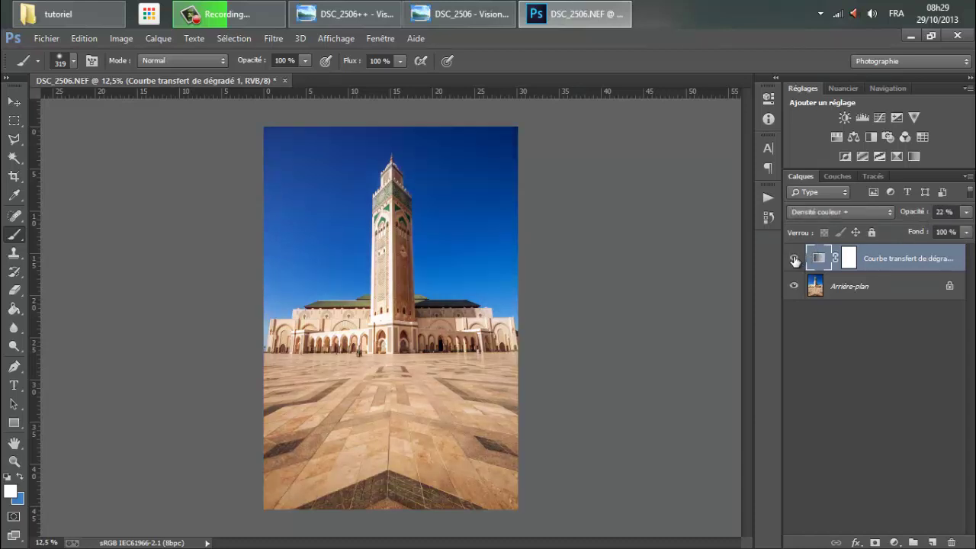
Add a Courbes 1 curves layer bent into a gentle S-curve, then adjust its opacity.
left_click(879, 118)
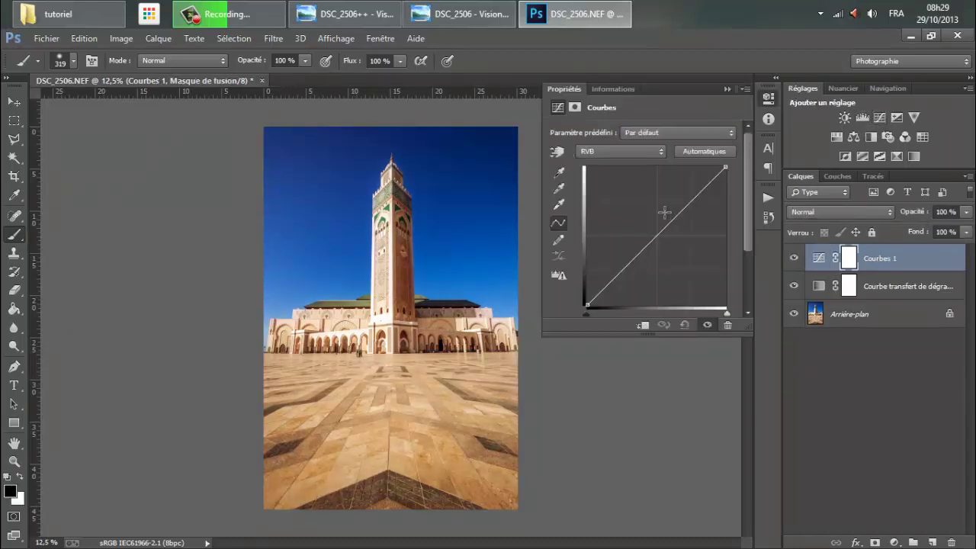
left_click(689, 197)
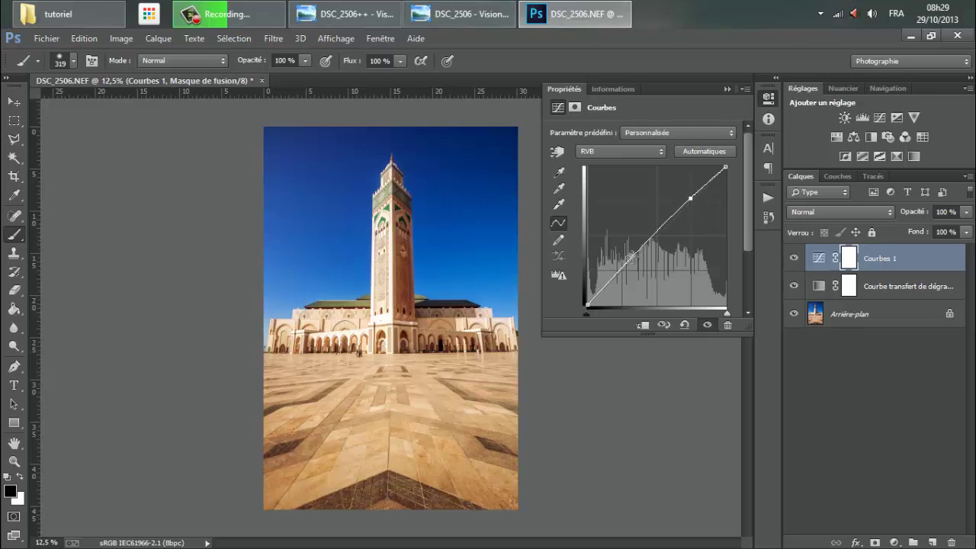
left_click_drag(635, 255, 633, 260)
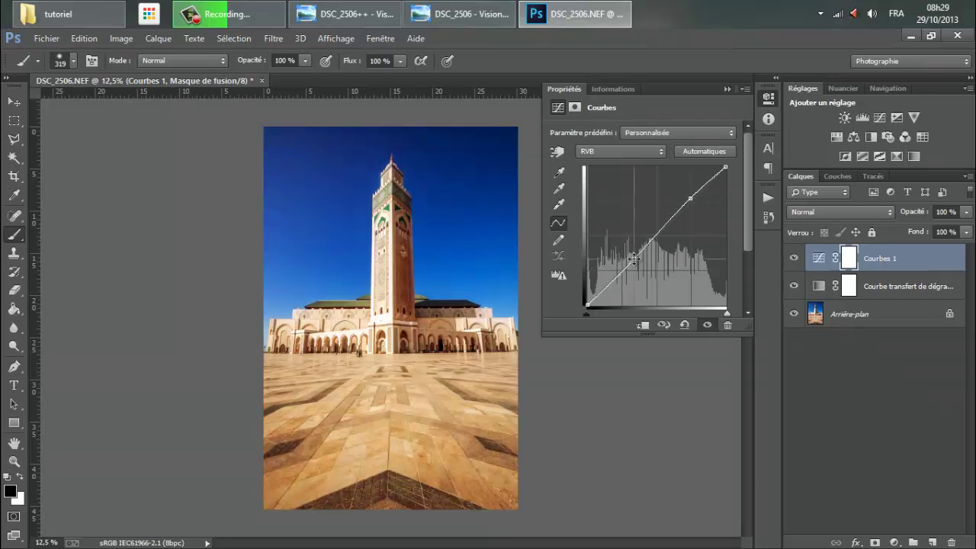
left_click(761, 120)
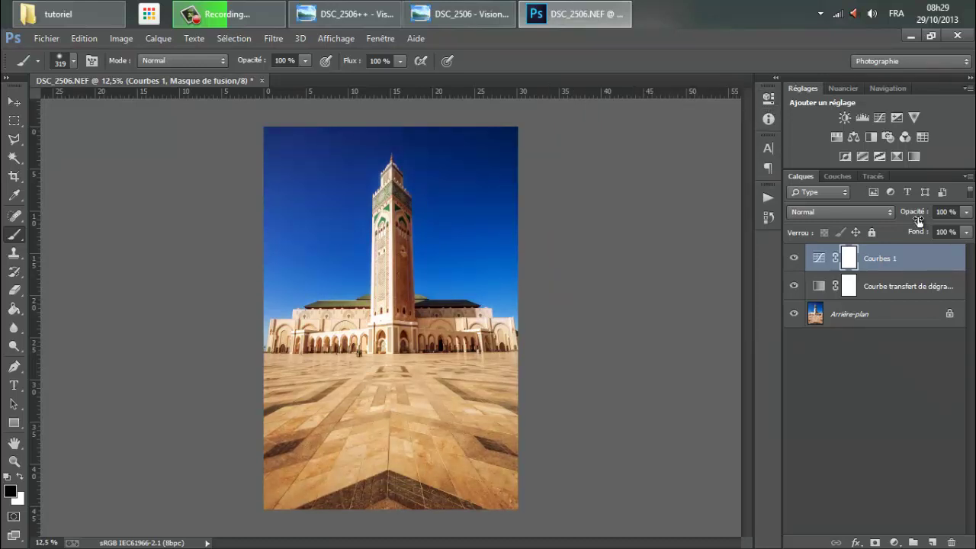
left_click_drag(915, 213, 880, 218)
Merge the curves and gradient map layers into the photo with Fusionner les calques visibles.
left_click(888, 288)
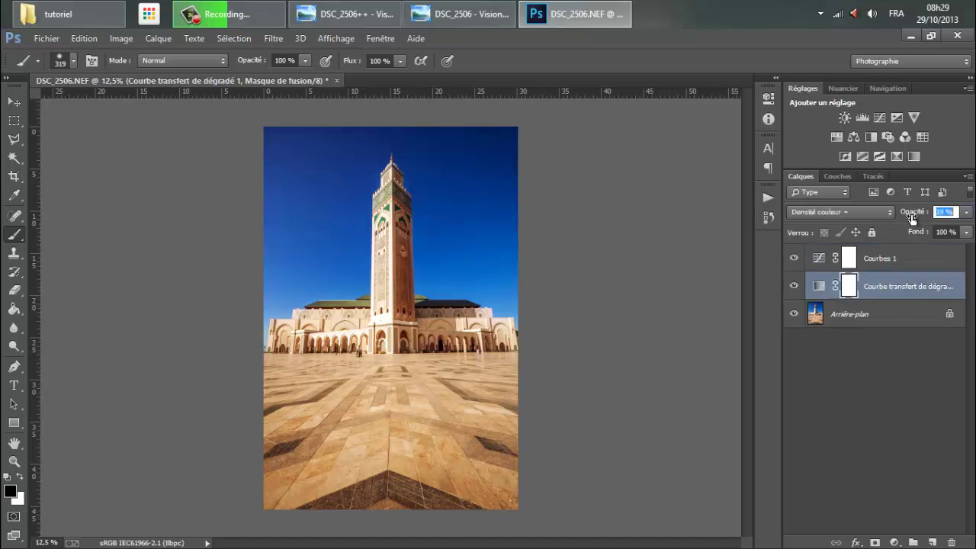
right_click(896, 313)
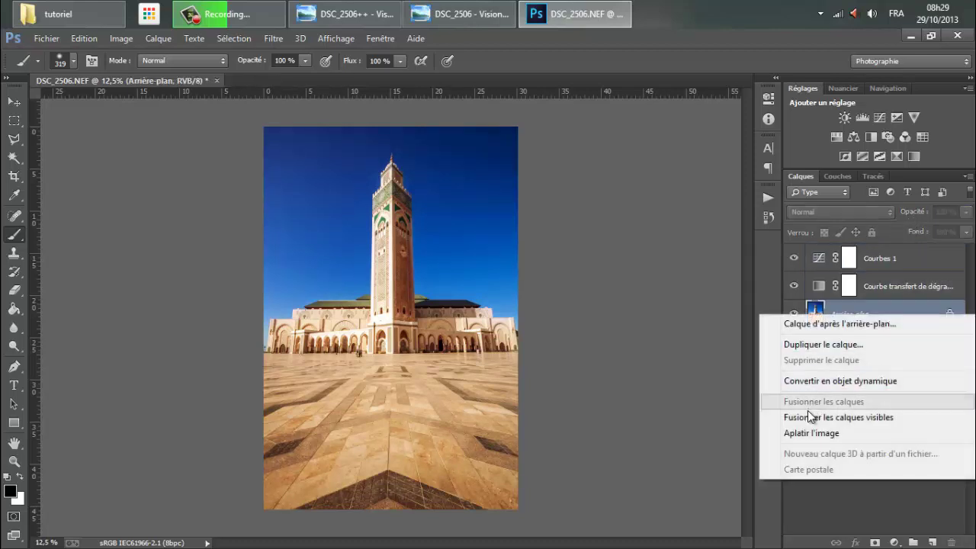
left_click(810, 417)
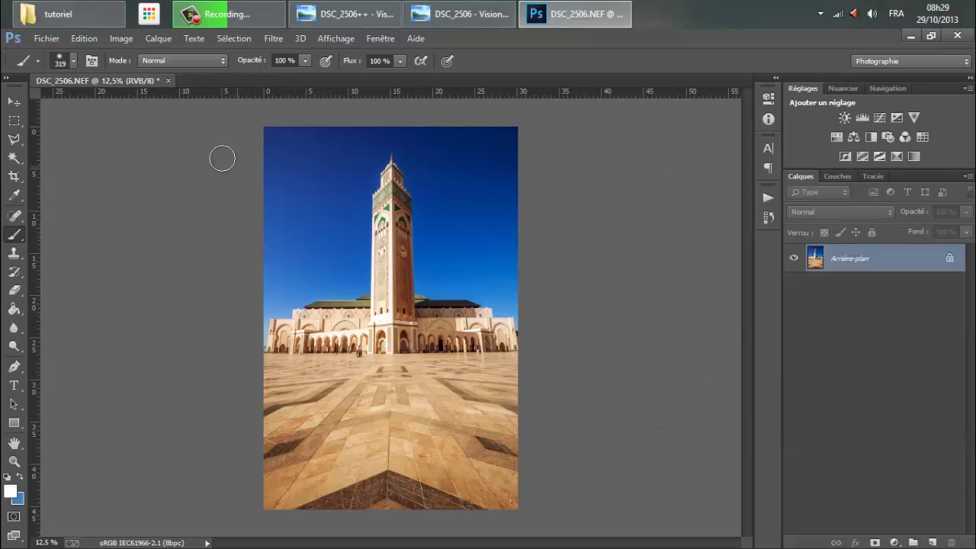
Run the auto contraste.. action, then step History back to Tonalité automatique.
left_click(768, 199)
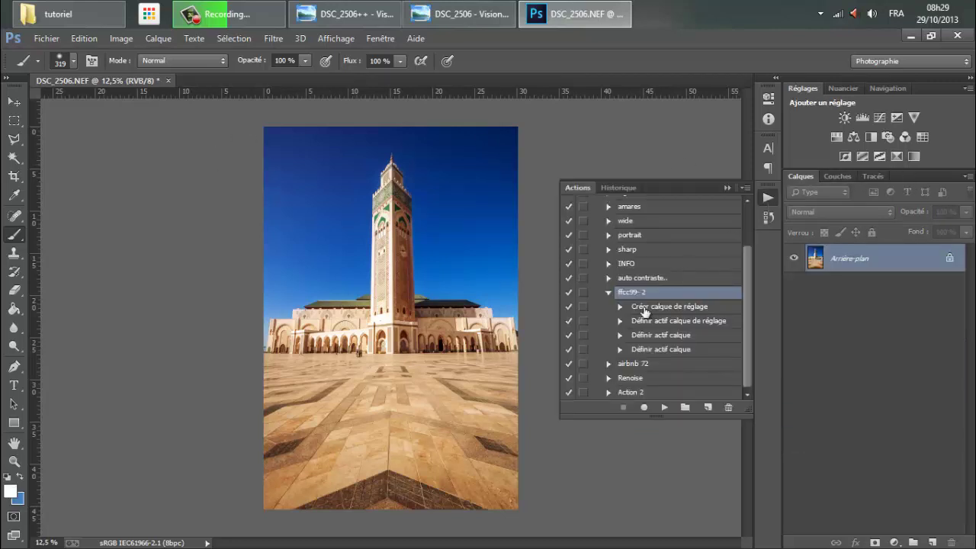
left_click(607, 296)
left_click(641, 332)
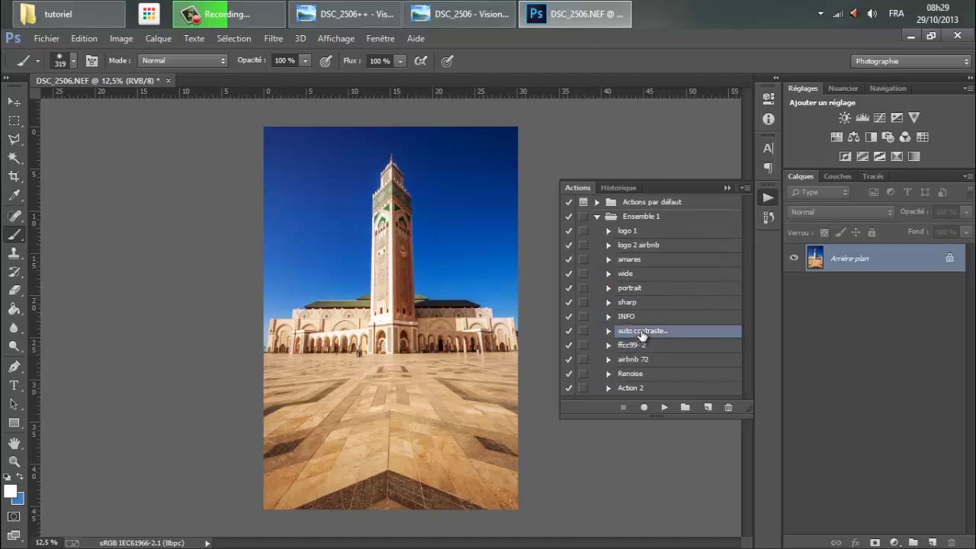
left_click(665, 408)
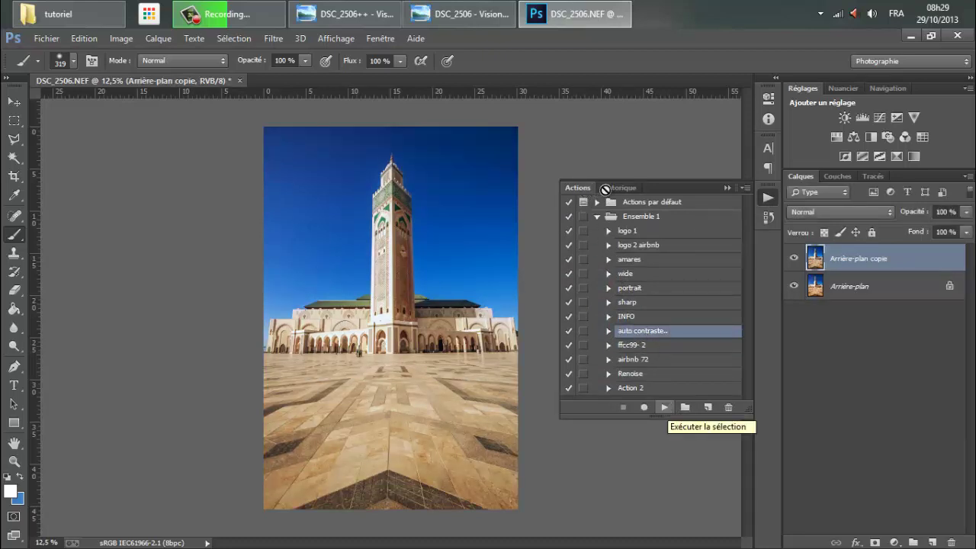
left_click(619, 187)
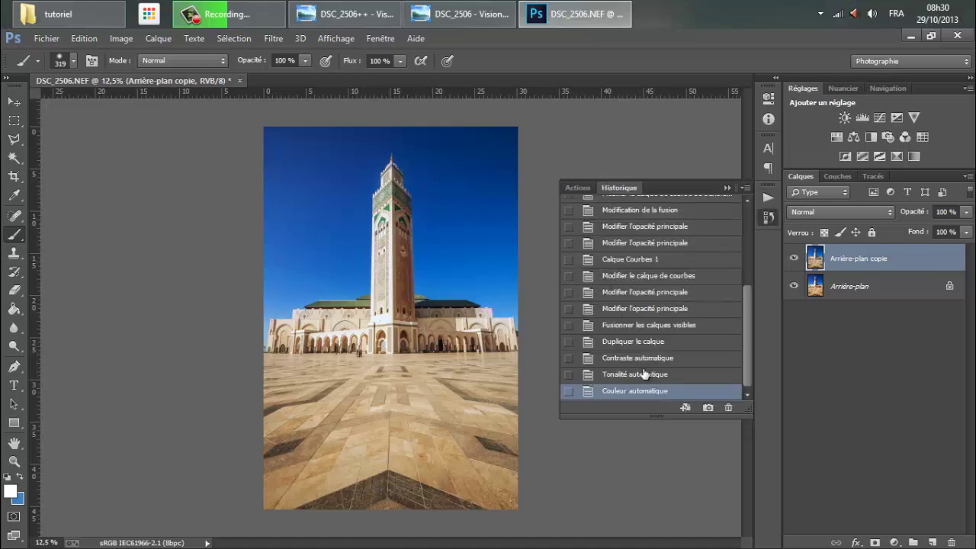
left_click(639, 375)
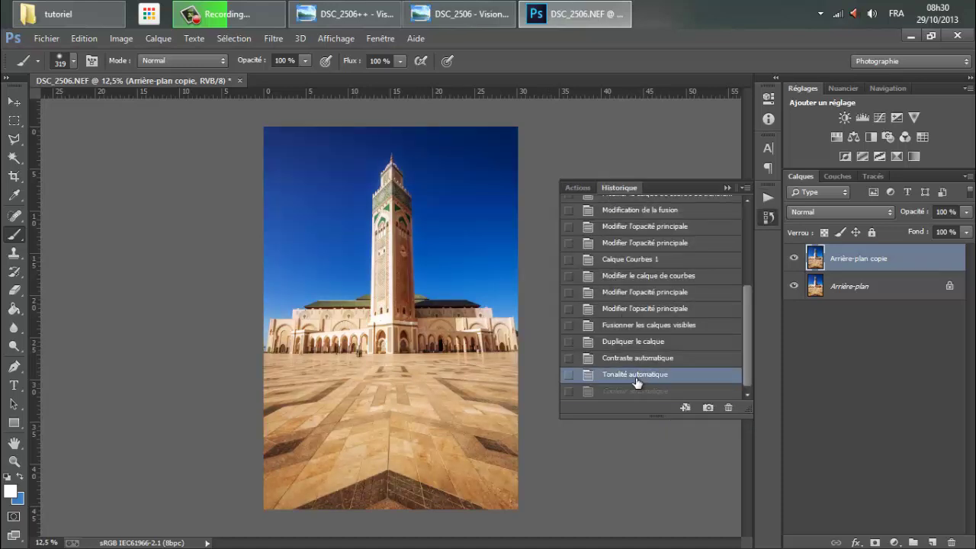
left_click(765, 219)
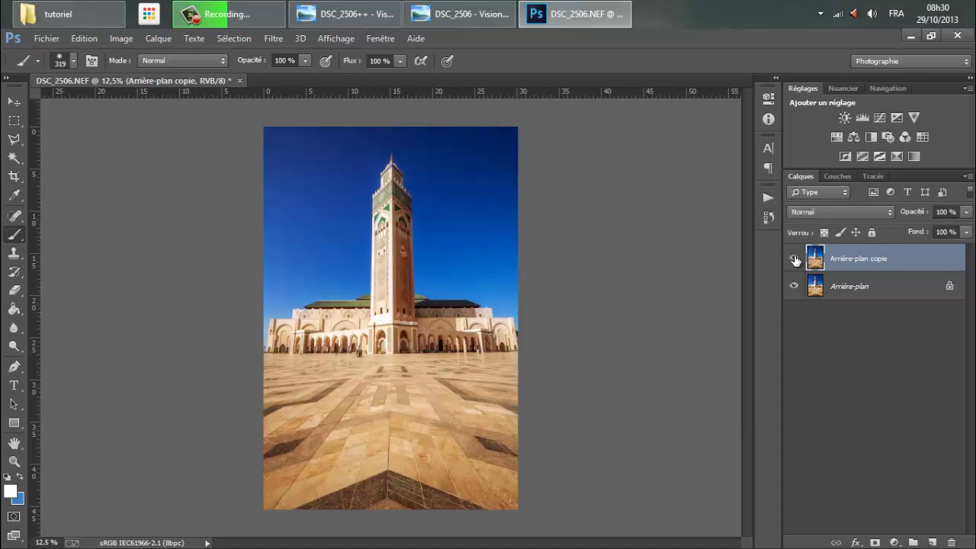
Merge the visible layers into one Arrière-plan layer and browse the Image menu without choosing.
right_click(877, 280)
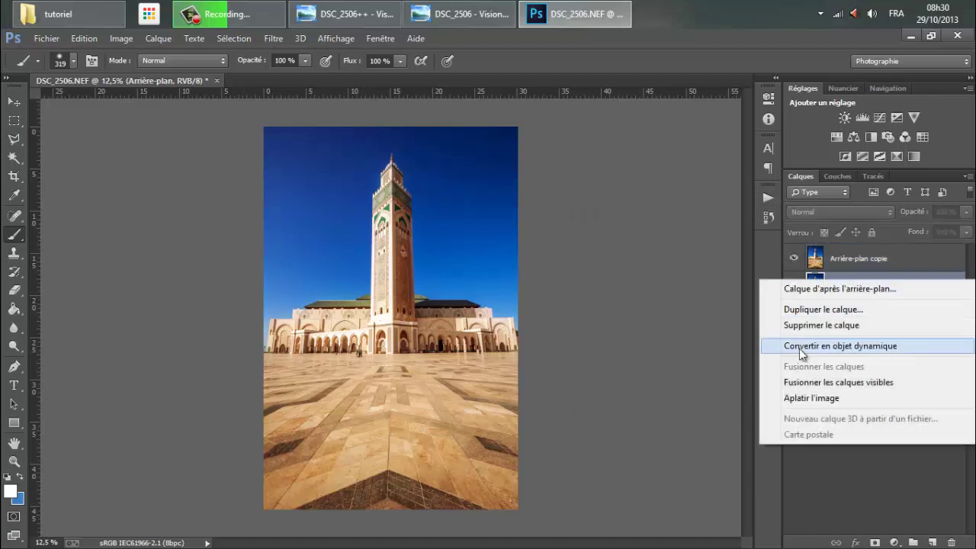
left_click(804, 382)
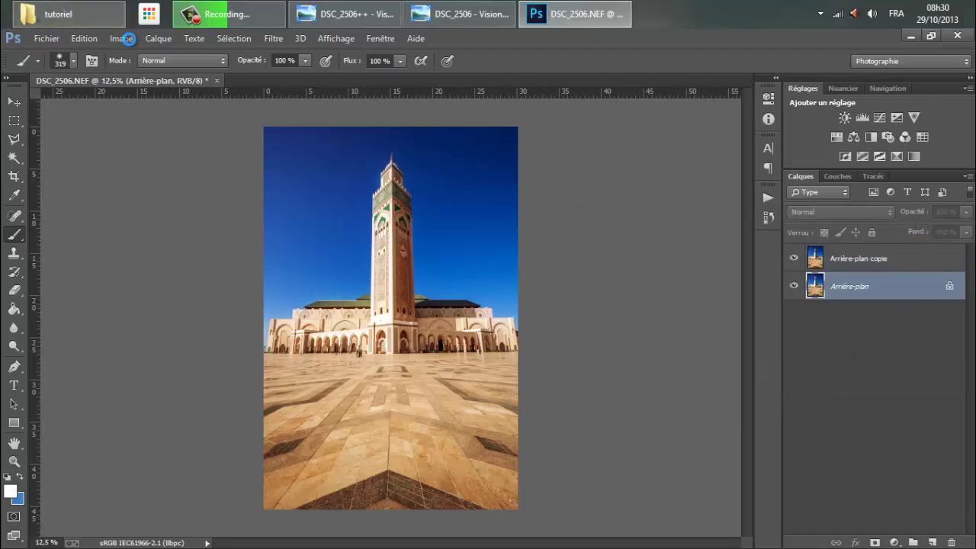
left_click(88, 38)
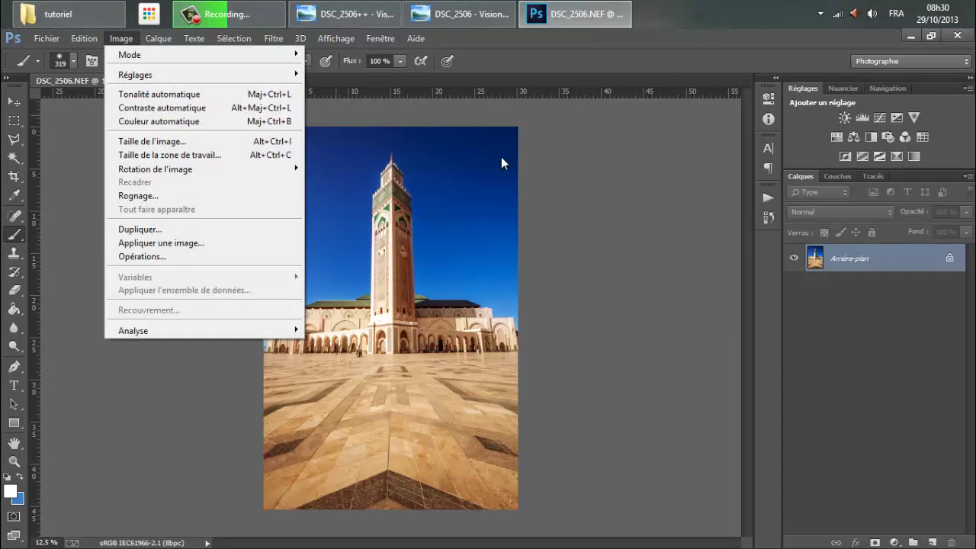
left_click(915, 318)
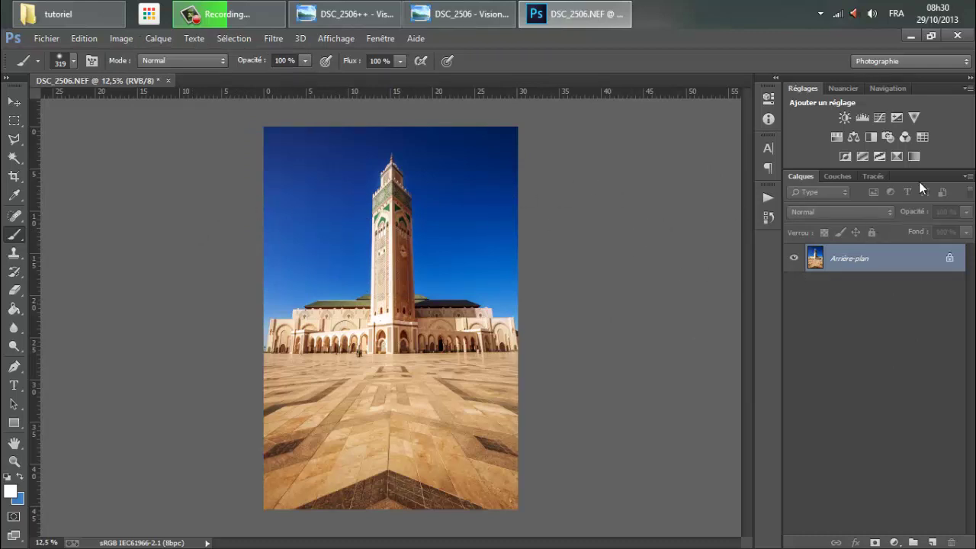
left_click(914, 117)
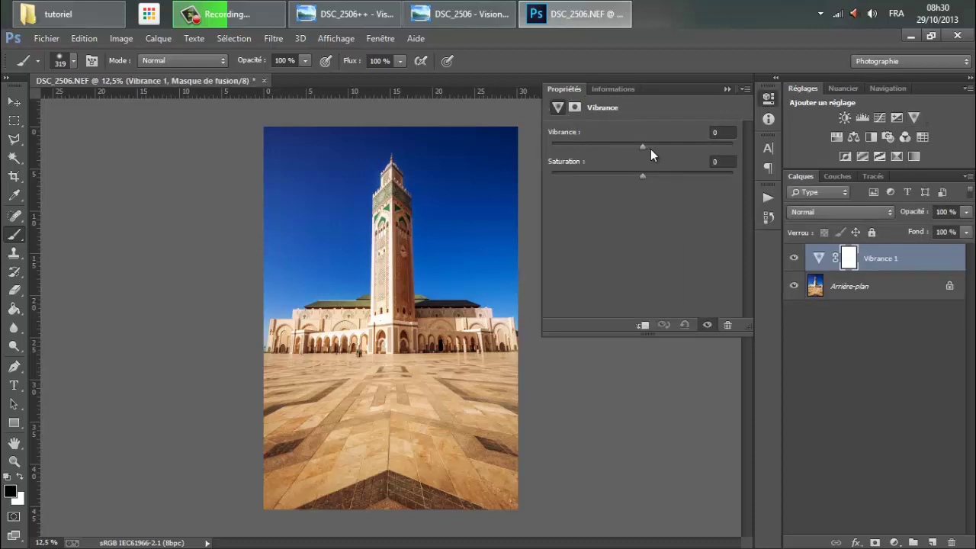
left_click(654, 145)
left_click_drag(680, 145, 729, 142)
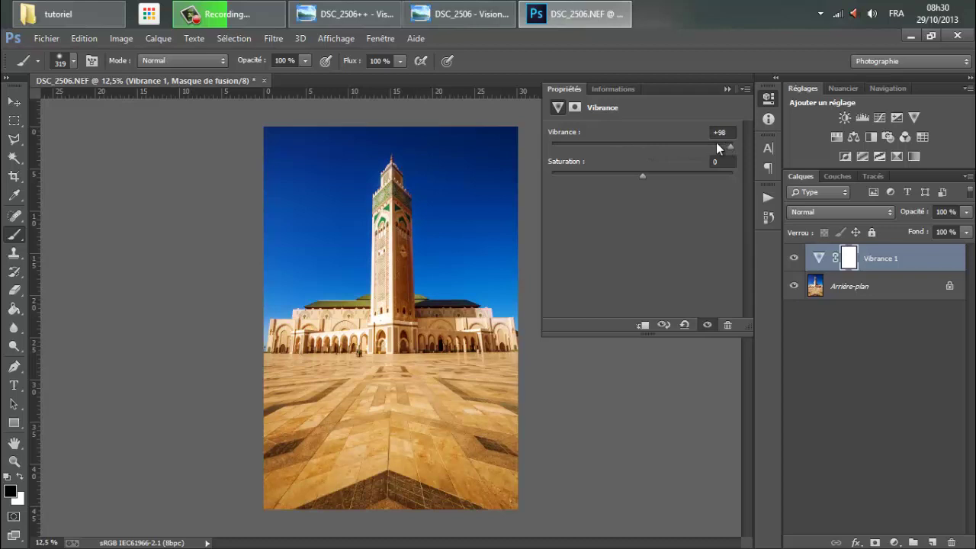
left_click(648, 144)
left_click(766, 97)
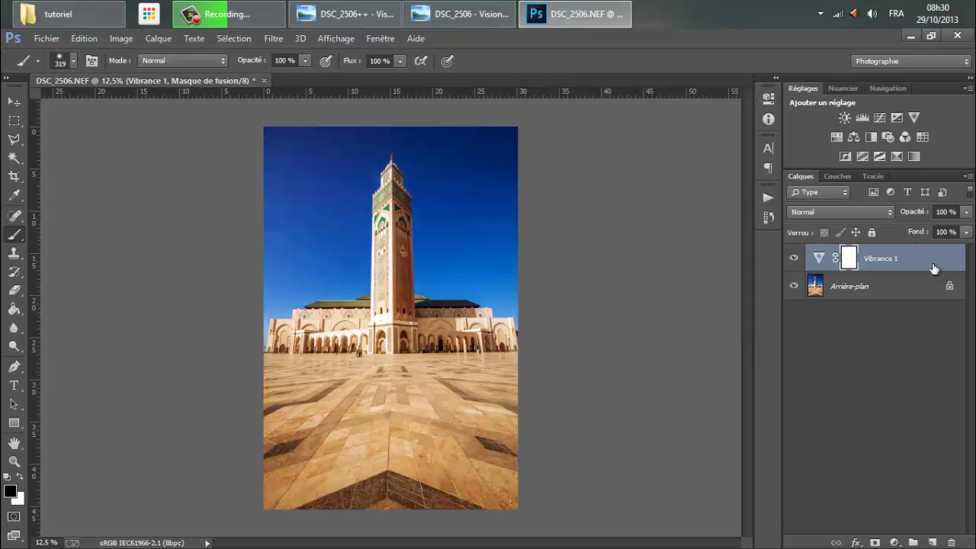
left_click_drag(932, 267, 951, 542)
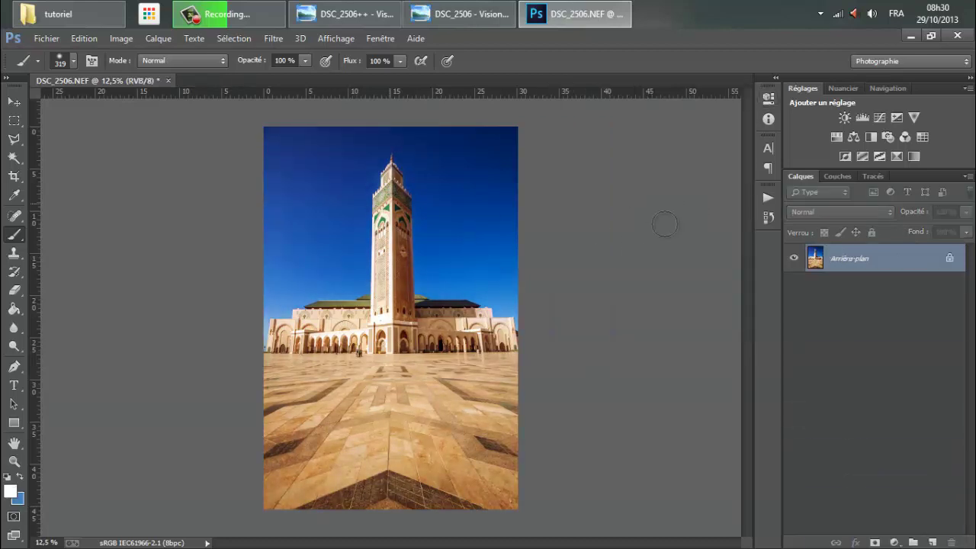
Save the photo to the desktop as DSC_2506.jpg in JPEG format at quality 9.
left_click(14, 120)
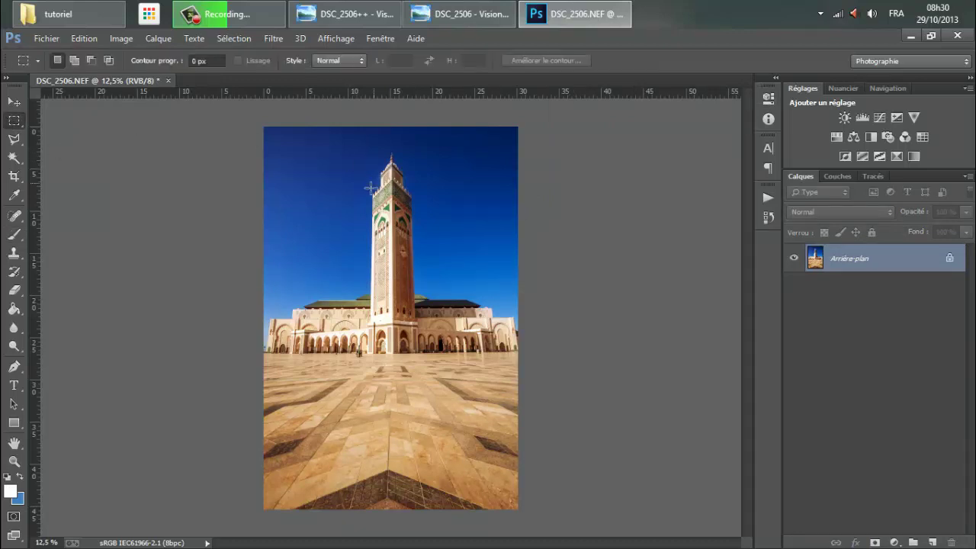
left_click(57, 38)
left_click(92, 210)
mouse_move(191, 229)
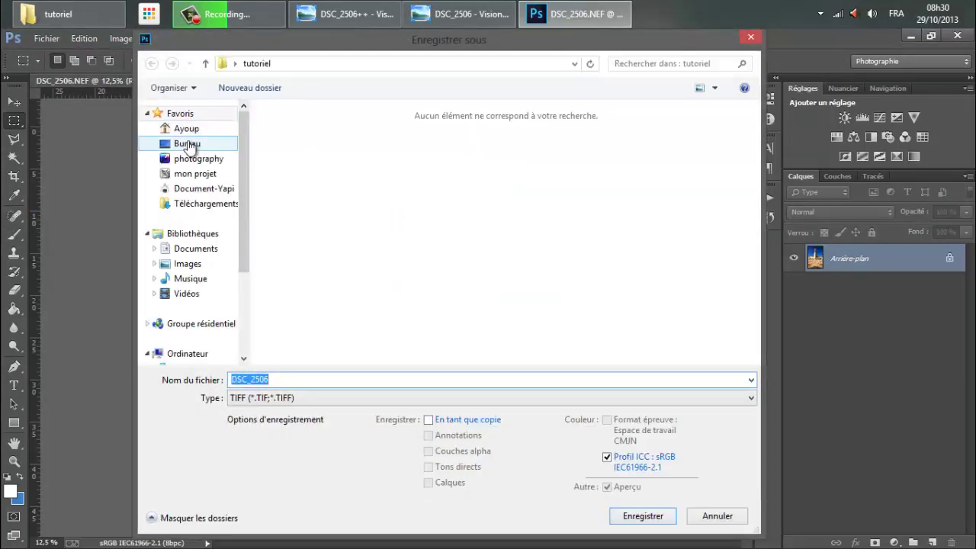
left_click(187, 144)
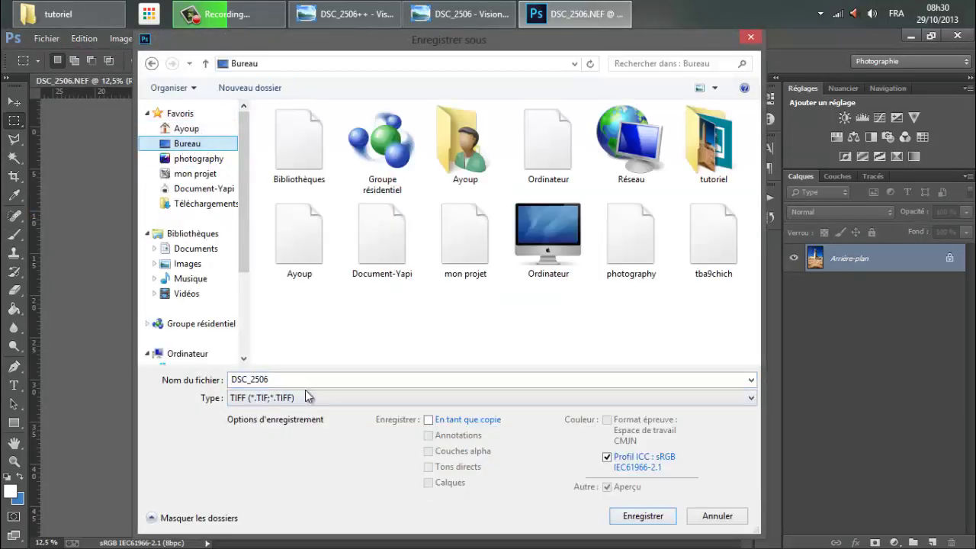
left_click(309, 397)
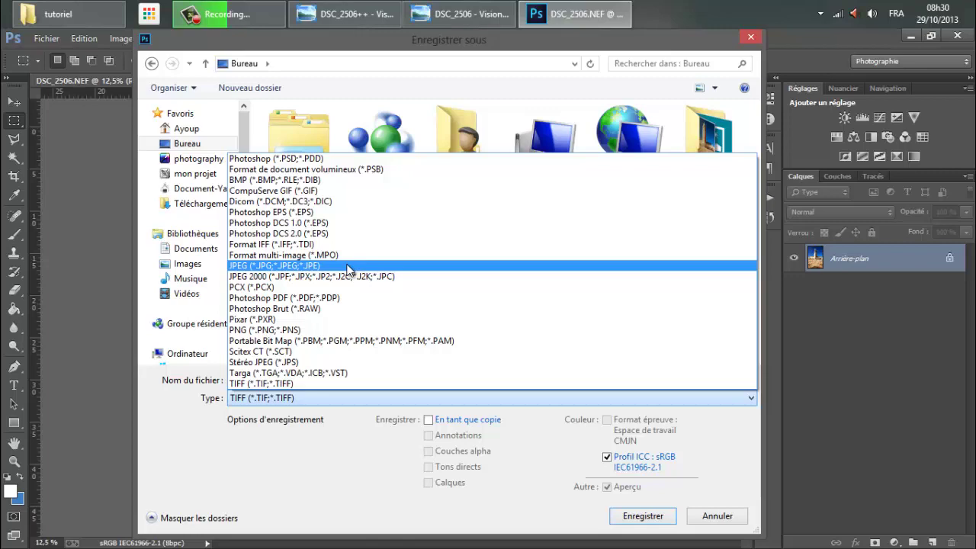
left_click(347, 267)
left_click(643, 515)
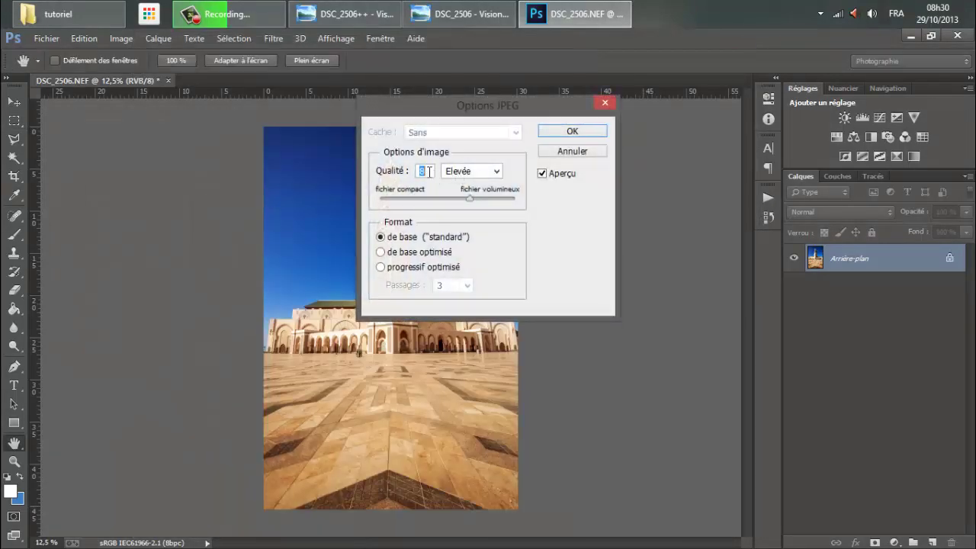
type("9")
left_click(572, 133)
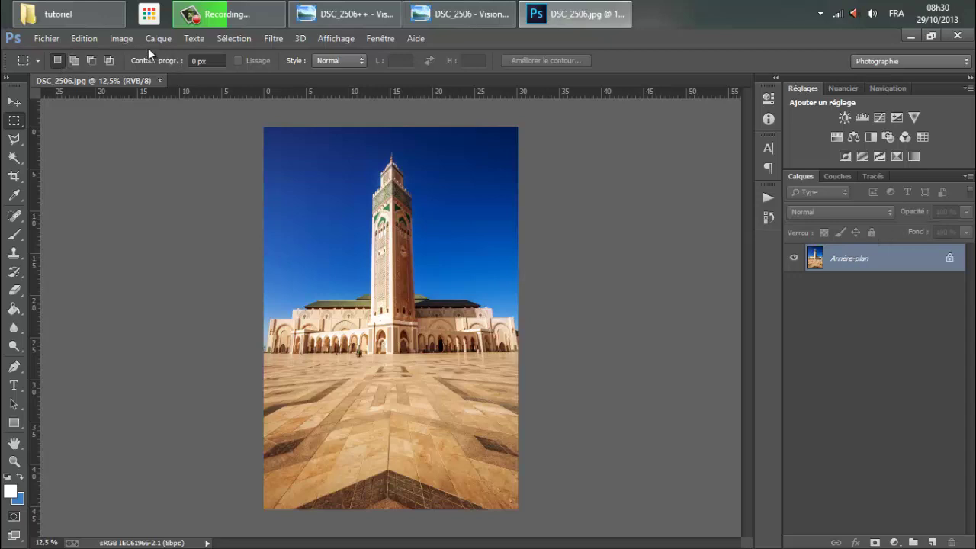
Resize the image to 797 × 1200 px at 72 pixels/inch in Taille de l'image.
left_click(121, 39)
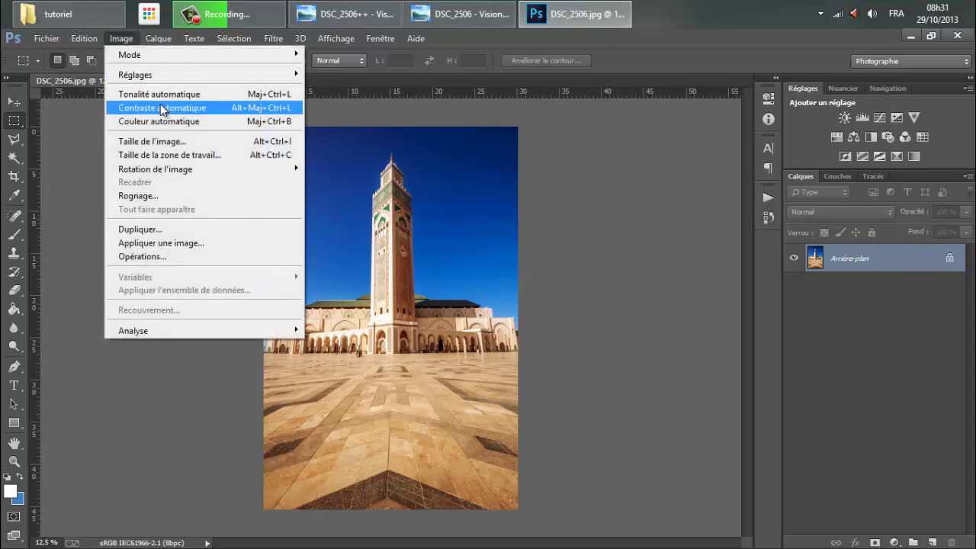
left_click(151, 141)
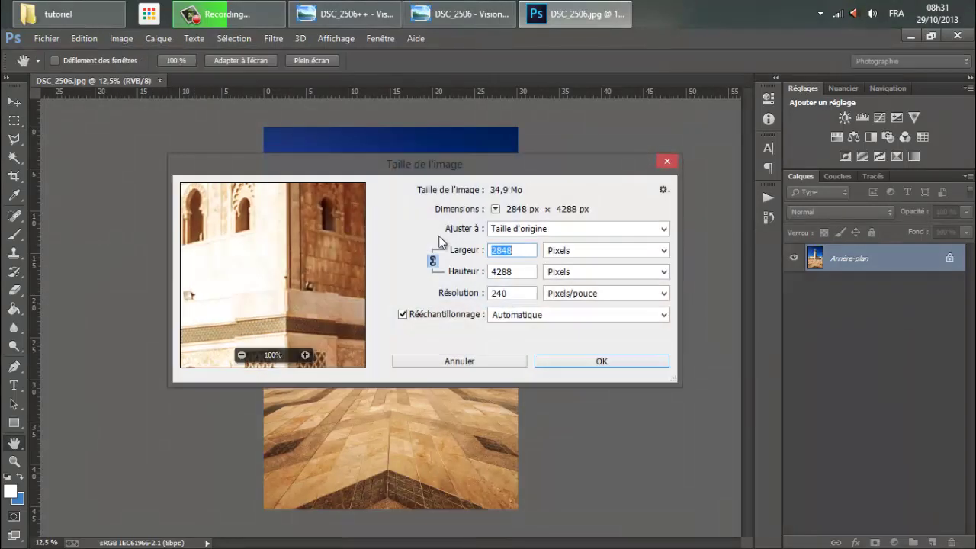
left_click_drag(471, 165, 463, 146)
double_click(509, 275)
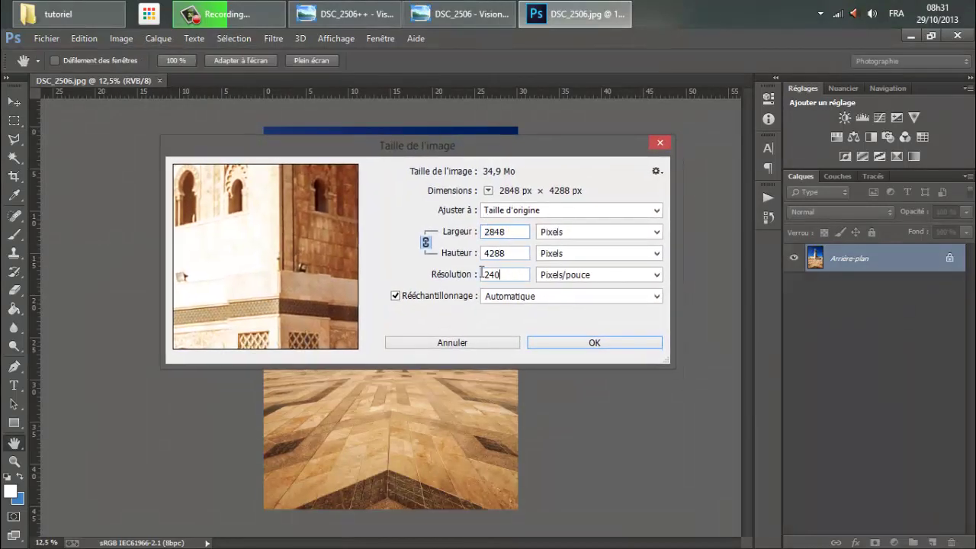
type("7")
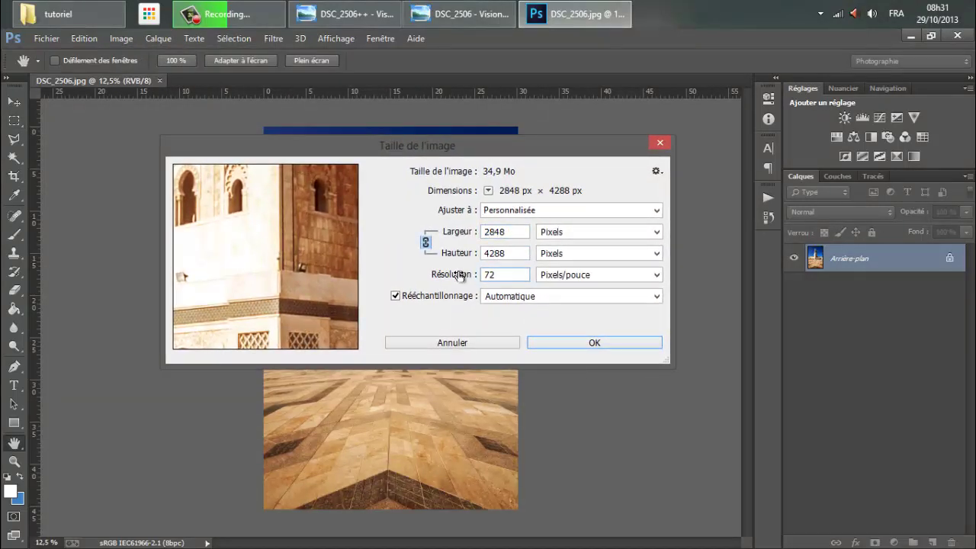
type("2")
double_click(525, 233)
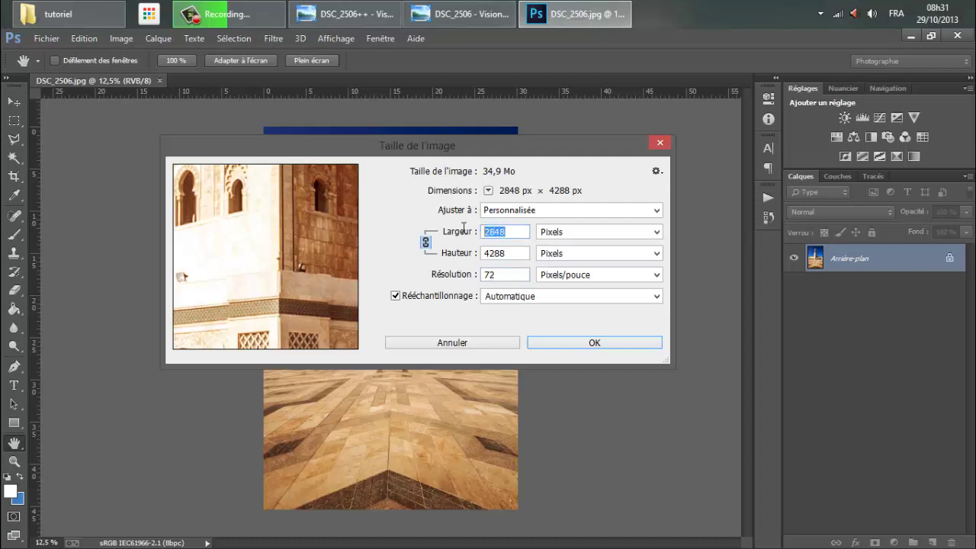
type("1")
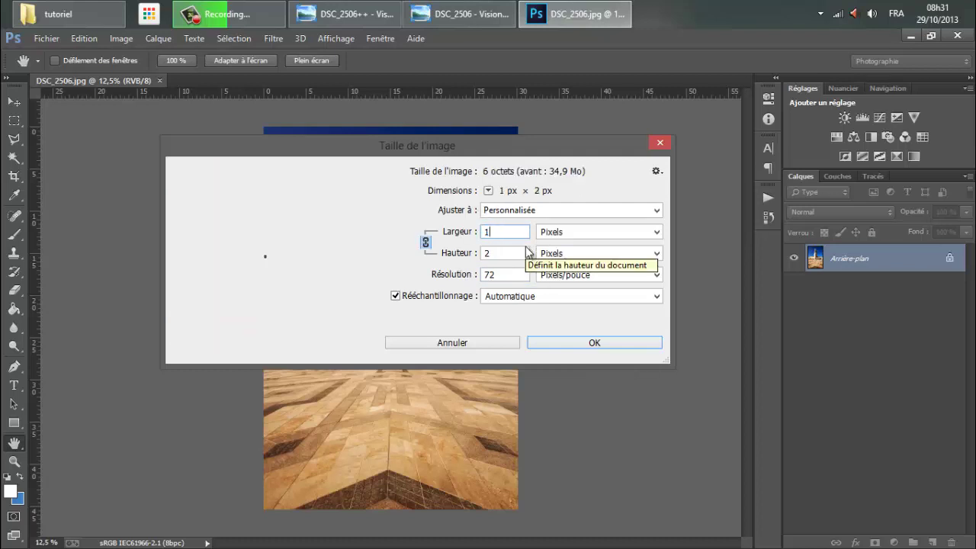
type("000")
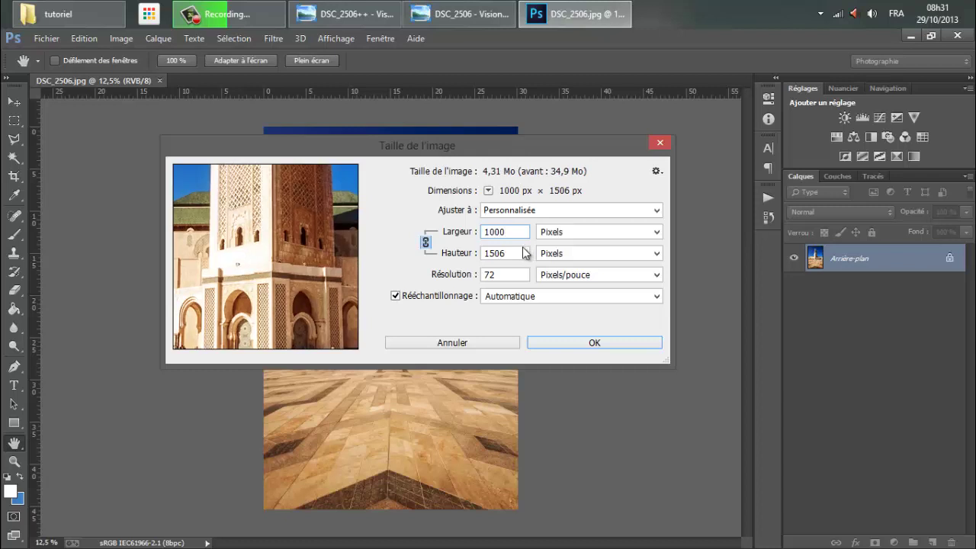
key("Tab")
type("1")
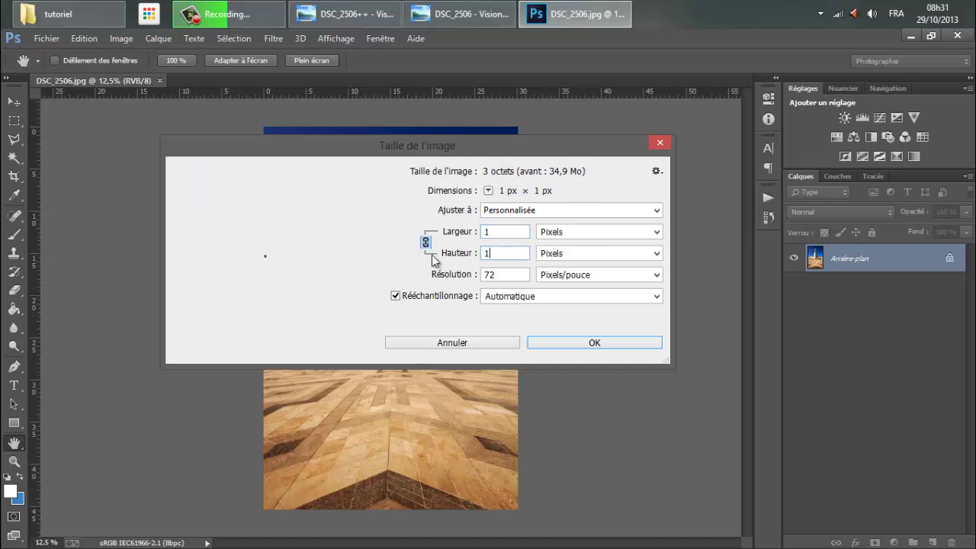
type("000")
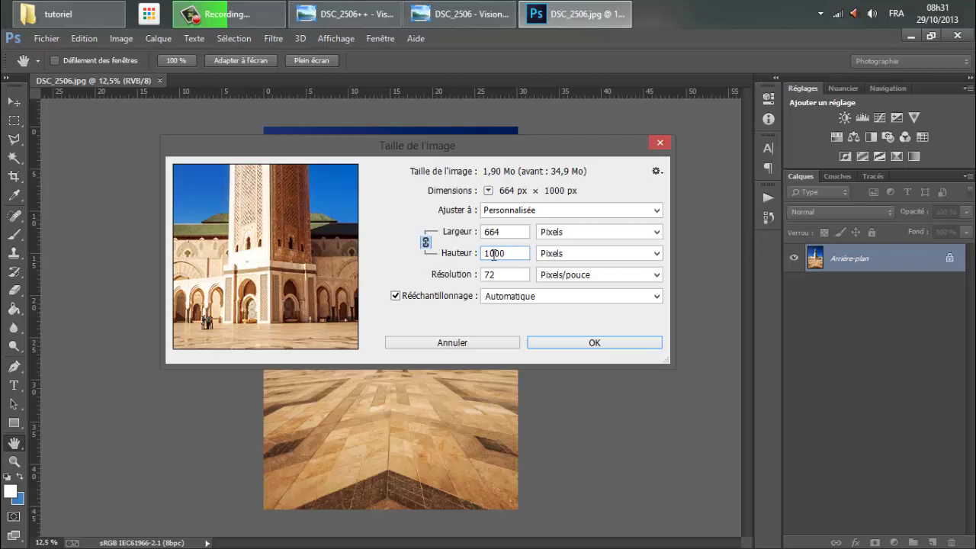
left_click(492, 254)
type("2")
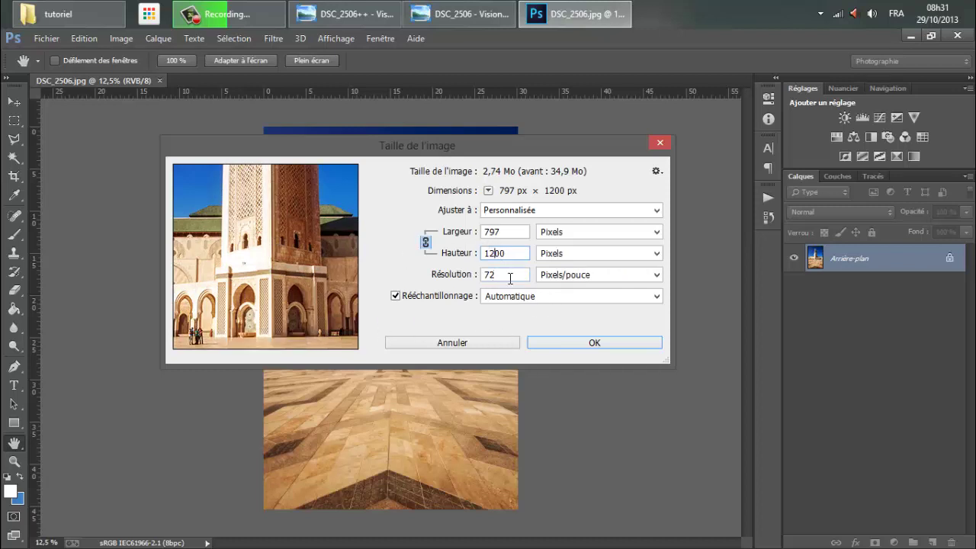
left_click_drag(479, 146, 496, 162)
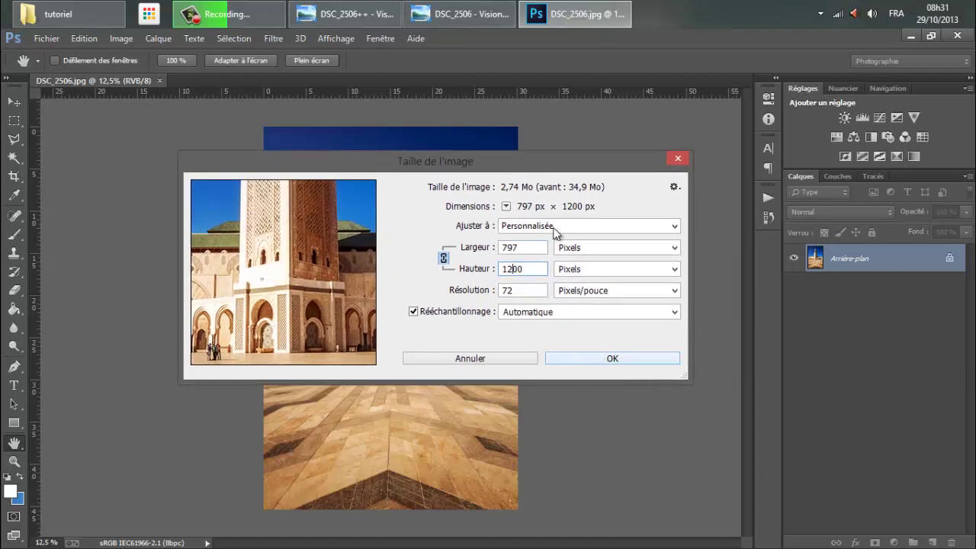
left_click_drag(544, 166, 486, 152)
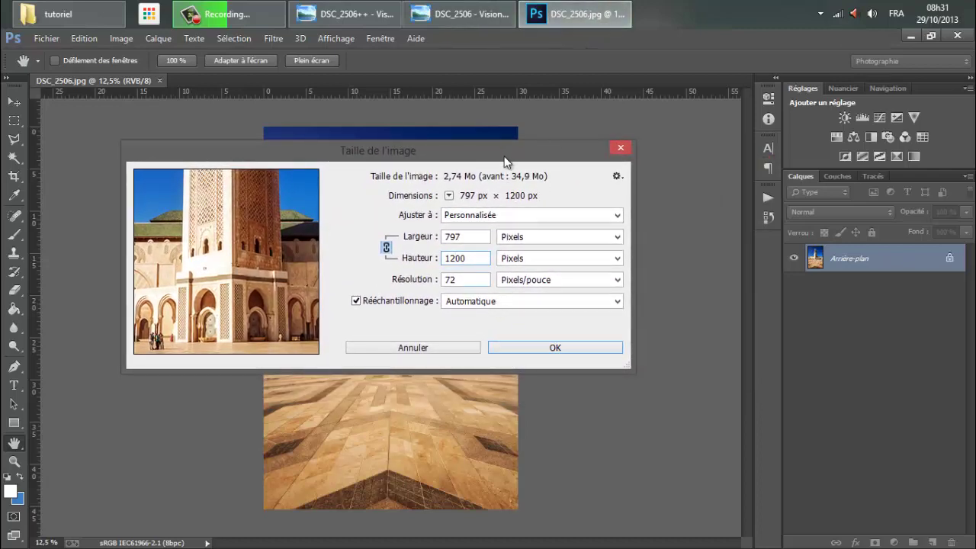
left_click(560, 348)
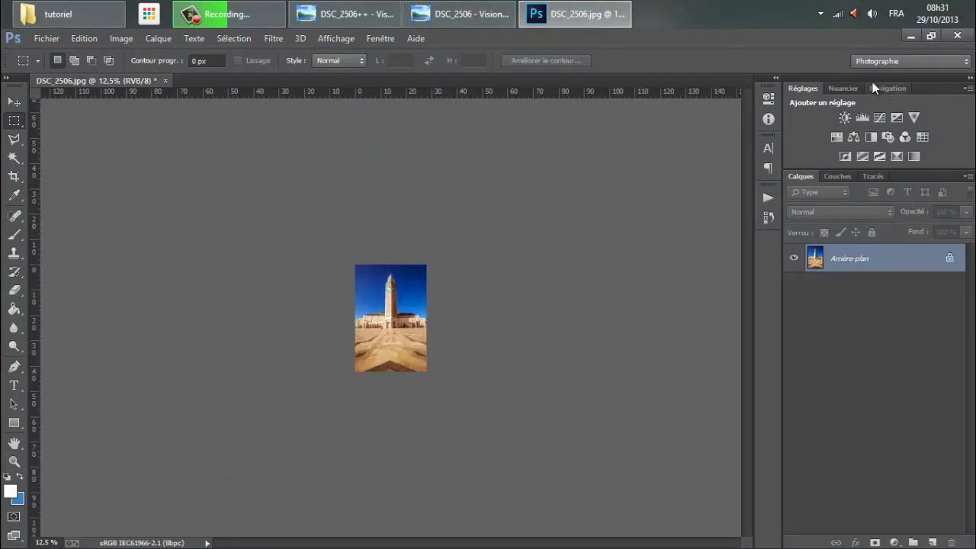
Zoom the resized photo to 100% with the Navigator and pan across it.
left_click(887, 89)
left_click(954, 171)
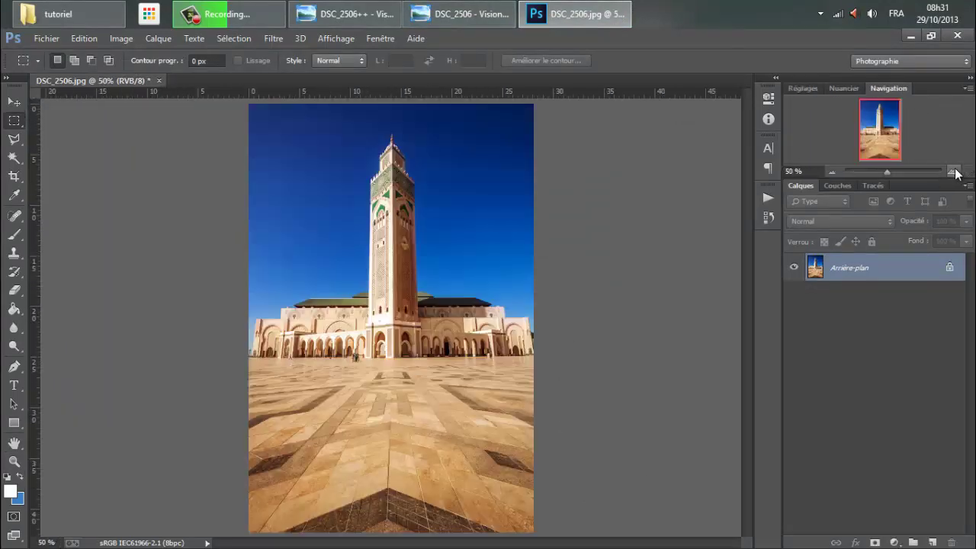
left_click(954, 171)
left_click(954, 171)
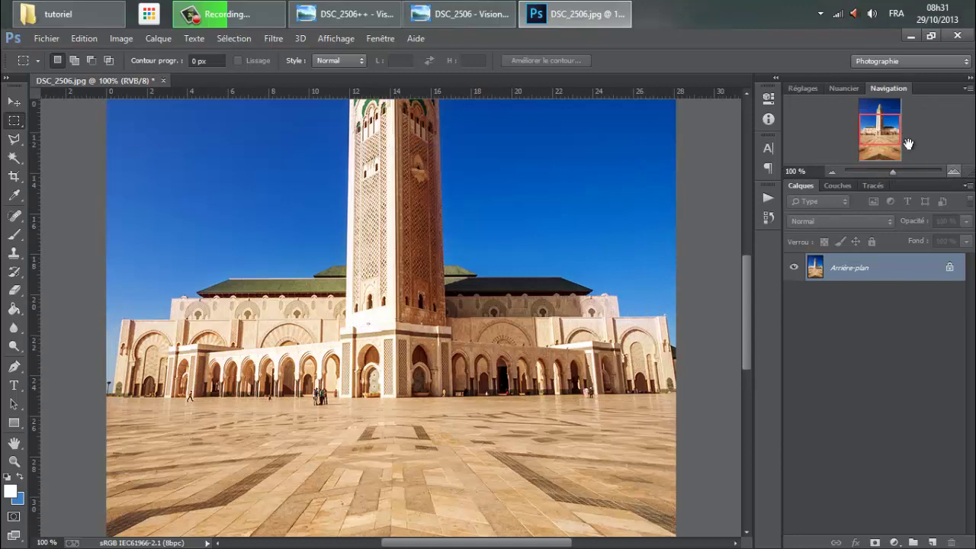
mouse_move(908, 144)
left_mouse_down()
mouse_move(882, 96)
mouse_move(881, 149)
mouse_move(882, 95)
left_mouse_up()
Zoom out to fit the photo and duplicate the Arrière-plan layer.
left_click(833, 172)
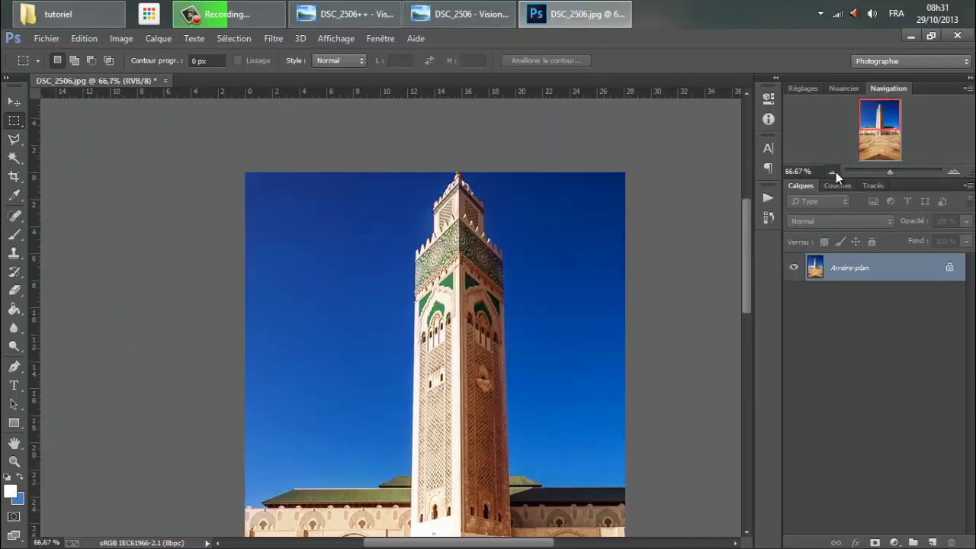
left_click(834, 171)
left_click(767, 198)
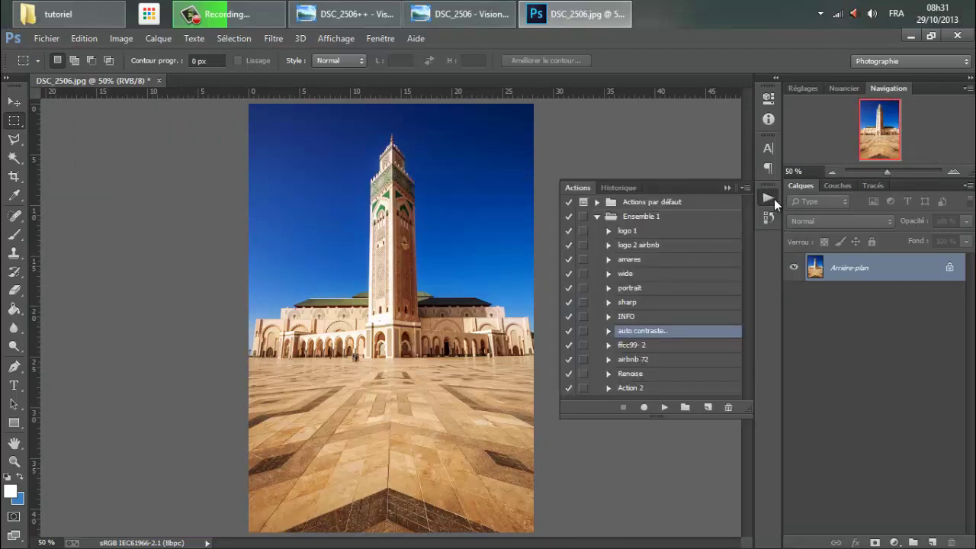
left_click(768, 199)
left_click_drag(897, 271, 931, 542)
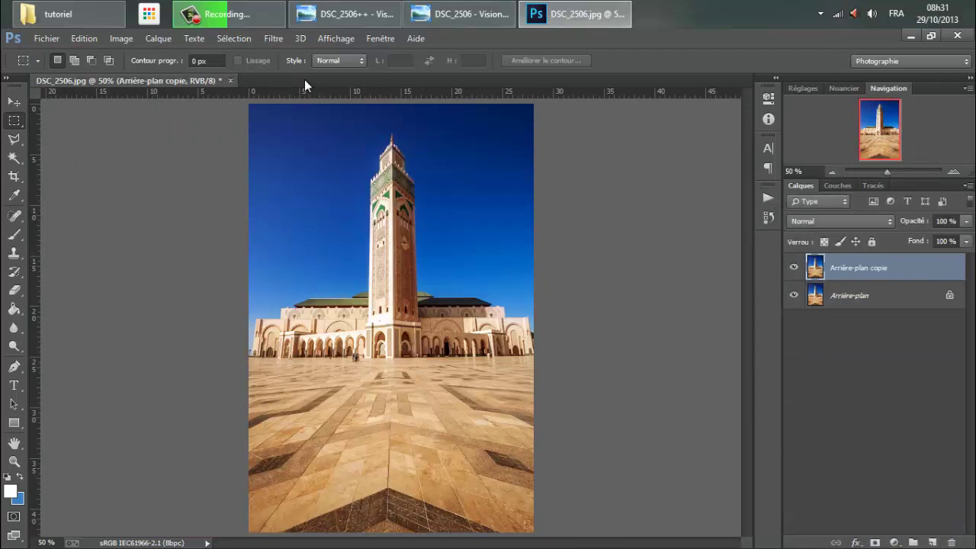
Zoom the photo to 100% on the plaza floor and show the Actions list.
left_click(275, 38)
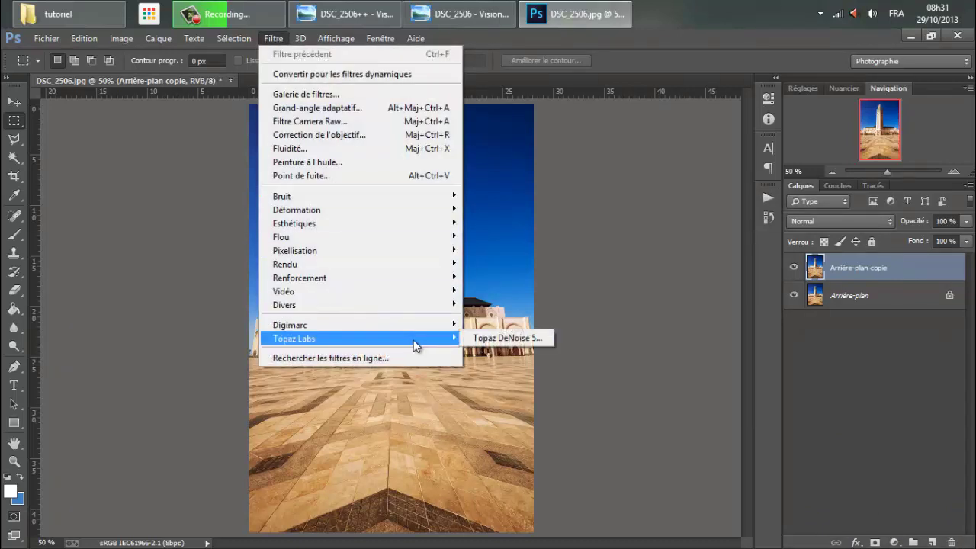
mouse_move(294, 339)
left_click(953, 170)
left_click(953, 170)
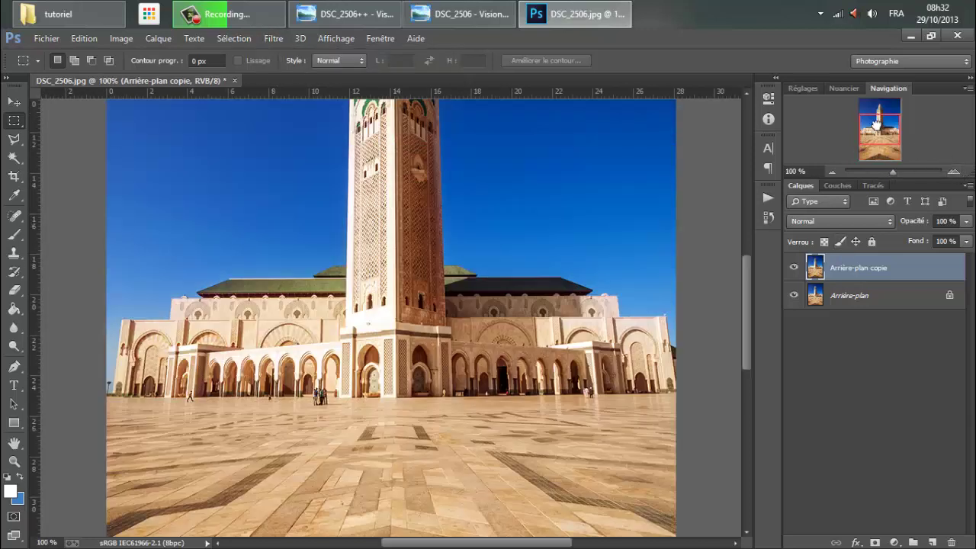
left_click_drag(877, 123, 880, 145)
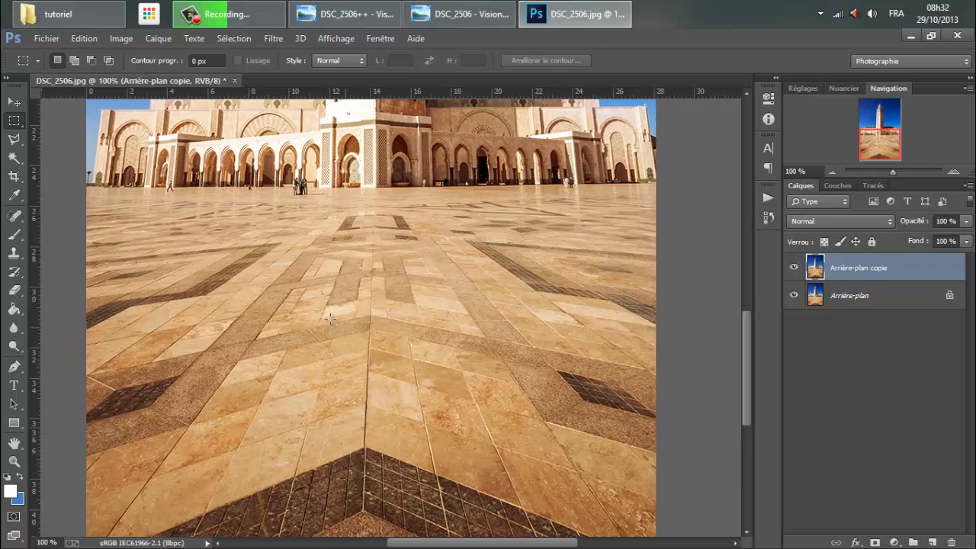
scroll(302, 240, "up", 2)
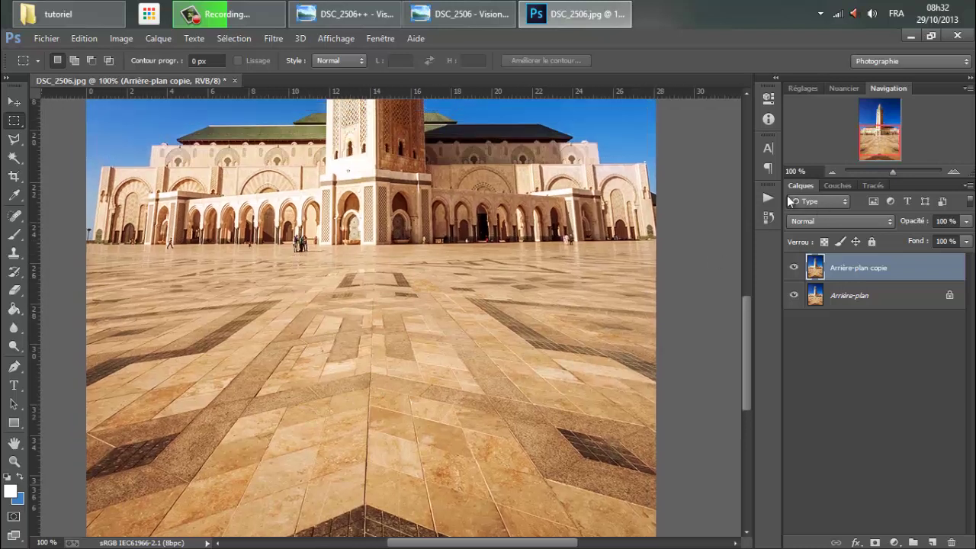
left_click(768, 198)
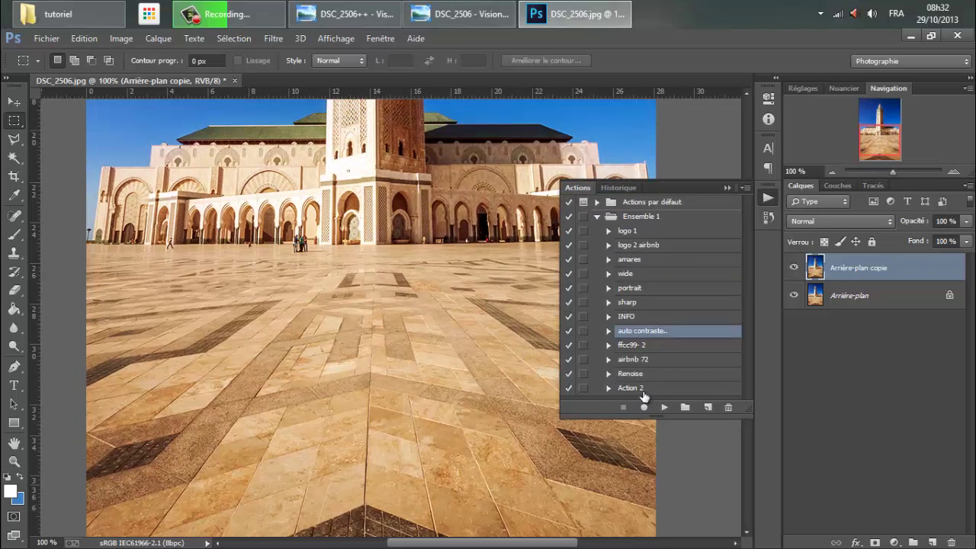
Expand the 'sharp' action and inspect its Passe-haut step.
left_click(629, 375)
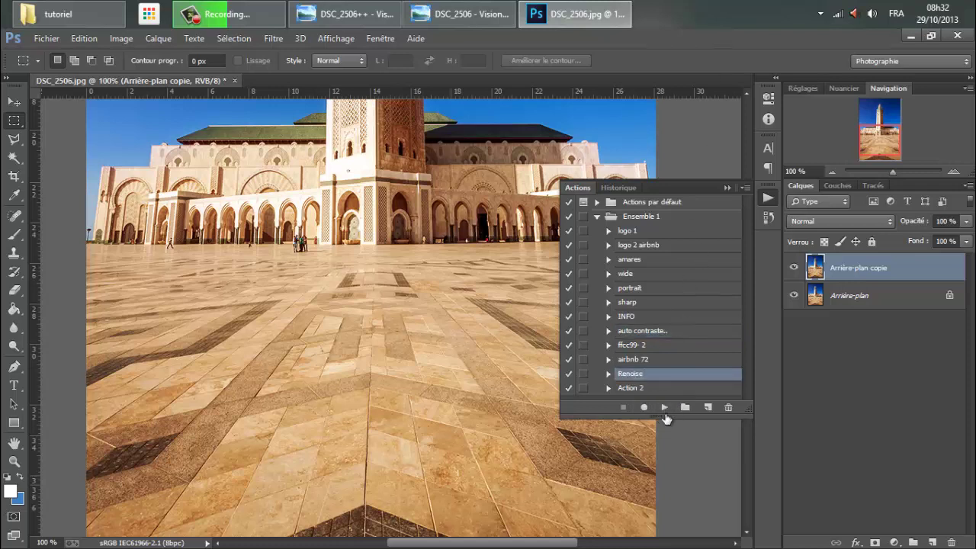
left_click(641, 303)
left_click(607, 302)
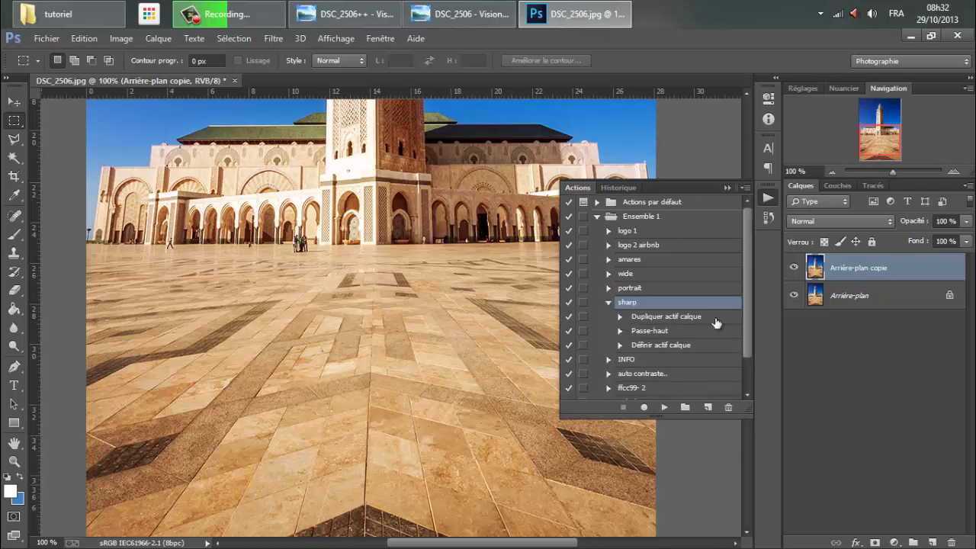
left_click(620, 331)
left_click(620, 331)
Run the 'sharp' action on the photo and hide the Actions list.
left_click(271, 38)
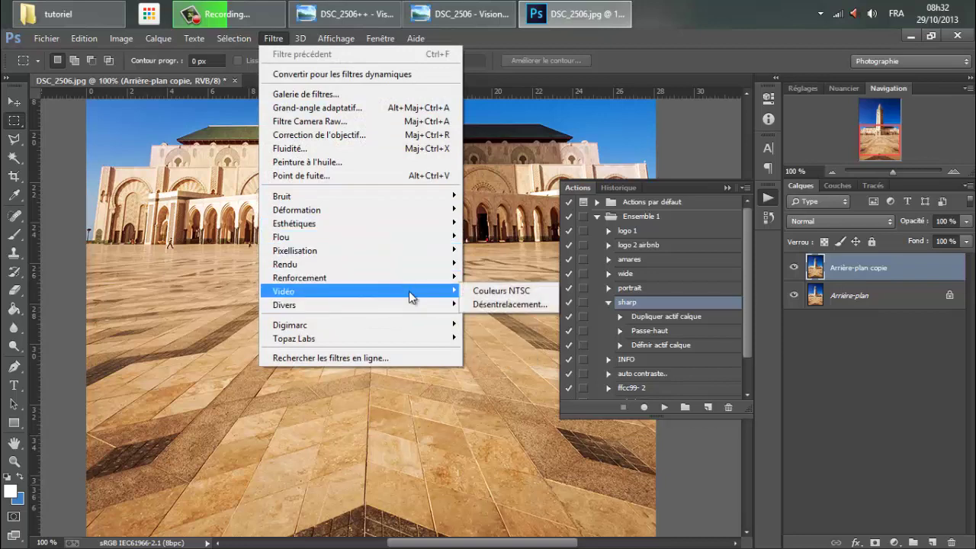
mouse_move(359, 305)
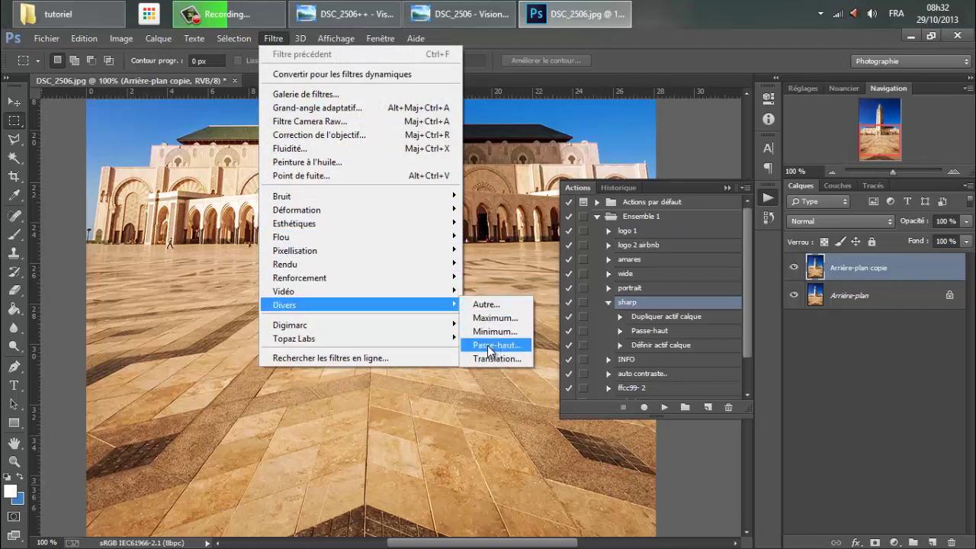
left_click(645, 334)
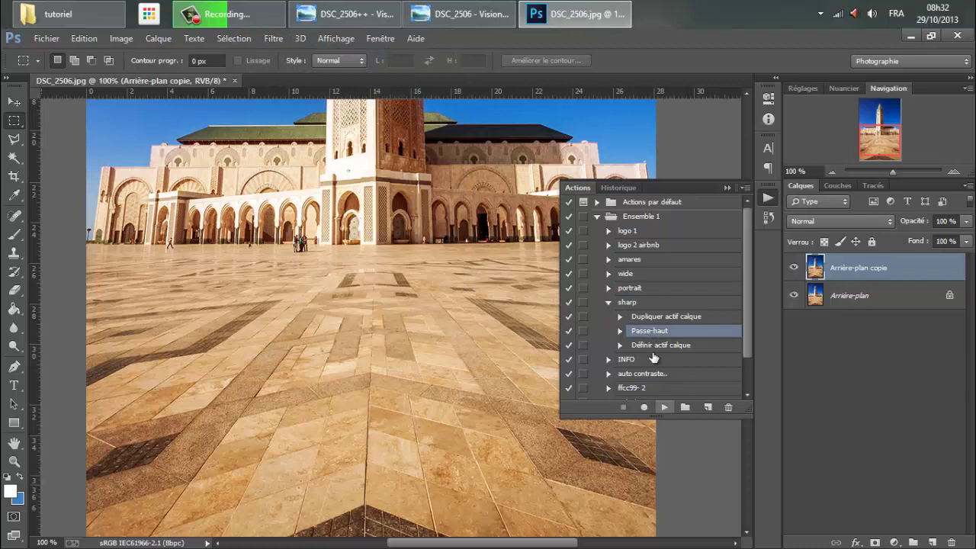
left_click(627, 302)
left_click(665, 407)
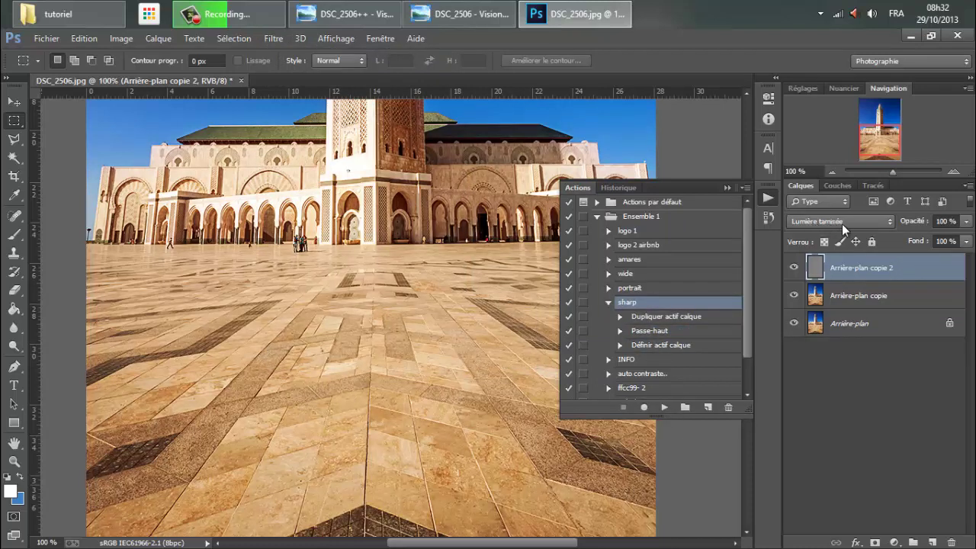
key("alt+F9")
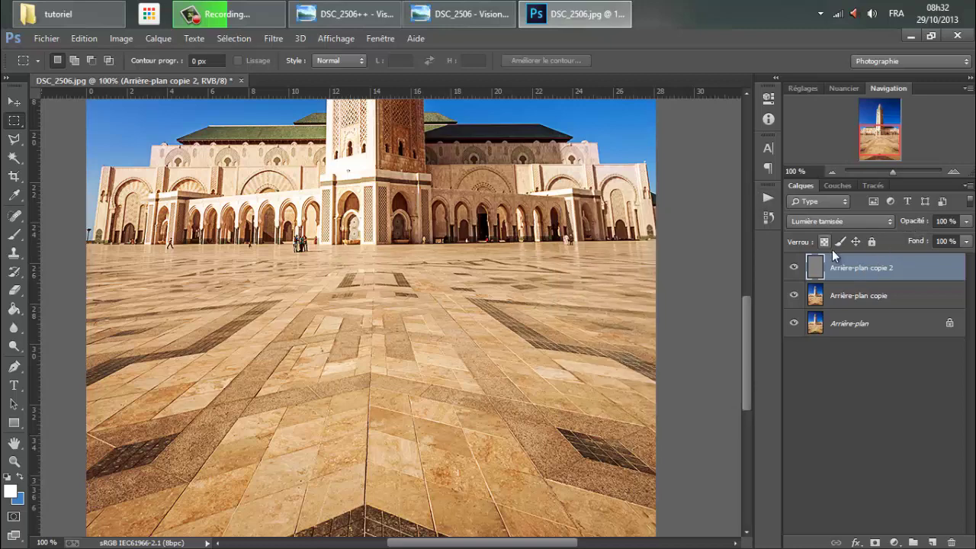
Lower the high-pass layer's opacity, flatten into one Arrière-plan layer, and zoom out.
left_click(794, 268)
left_click_drag(918, 226, 895, 229)
right_click(899, 312)
left_click(831, 414)
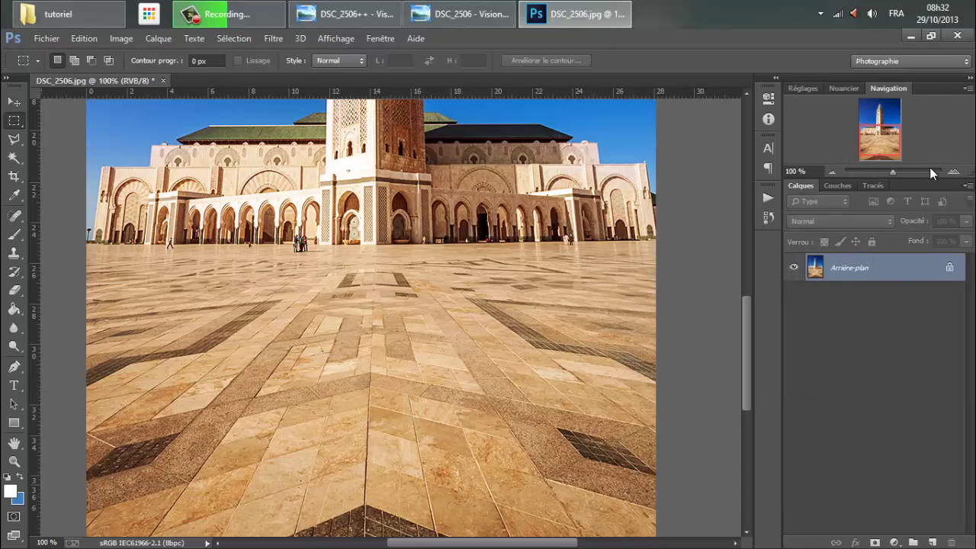
left_click(833, 173)
left_click(833, 172)
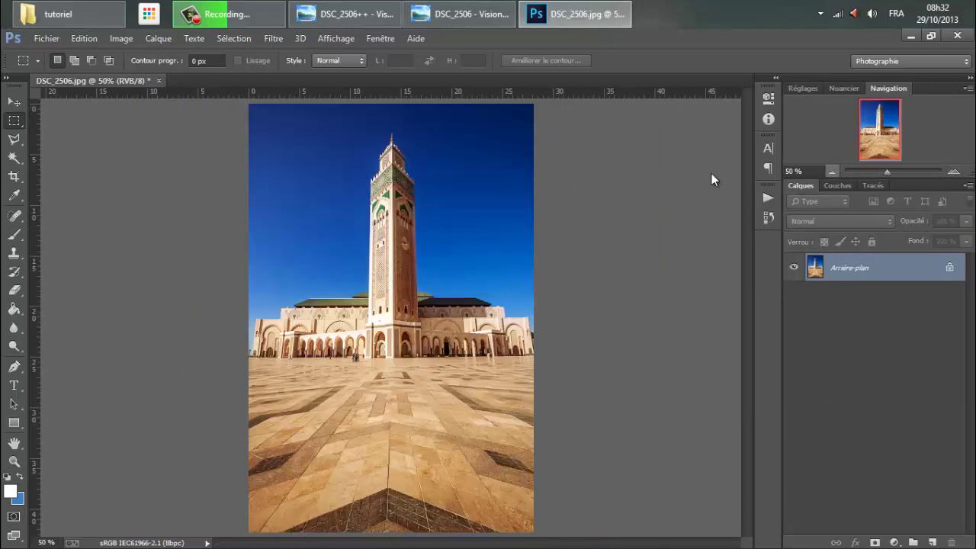
left_click(376, 6)
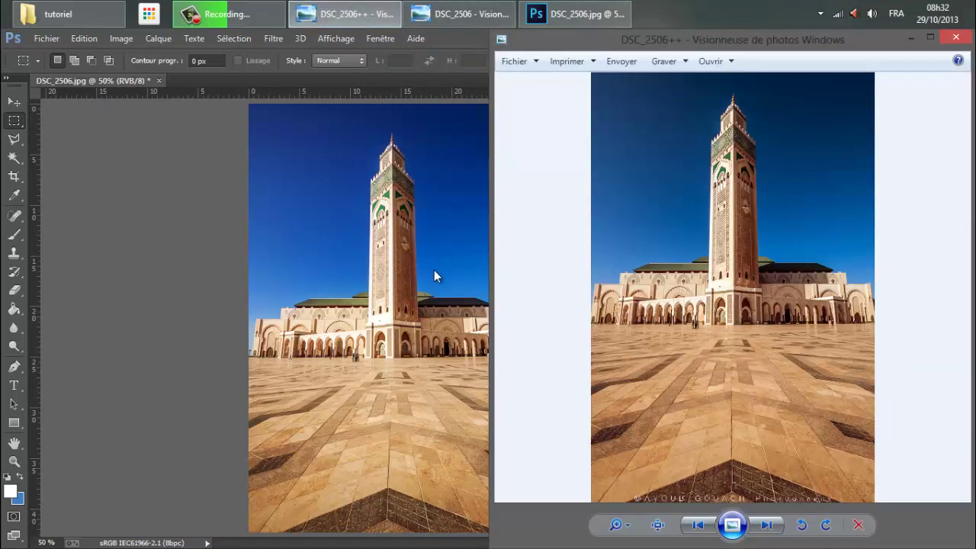
left_click(377, 19)
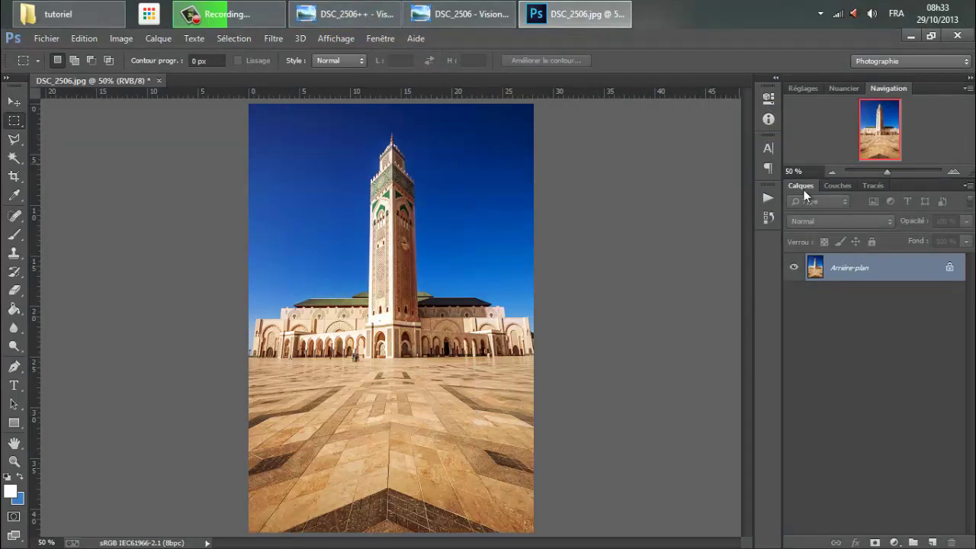
Play the 'logo 1' action to open logo copyright.psd as a floating window.
left_click(769, 201)
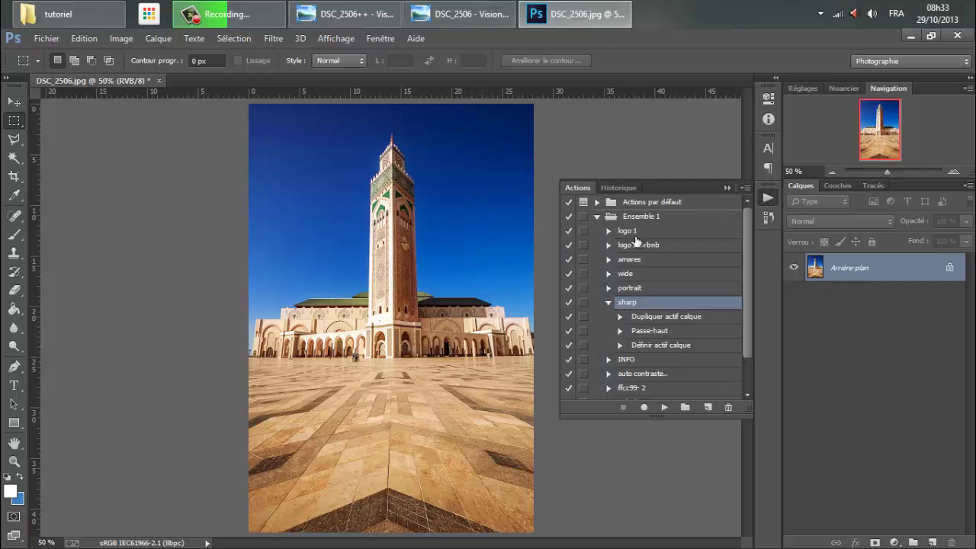
left_click(607, 304)
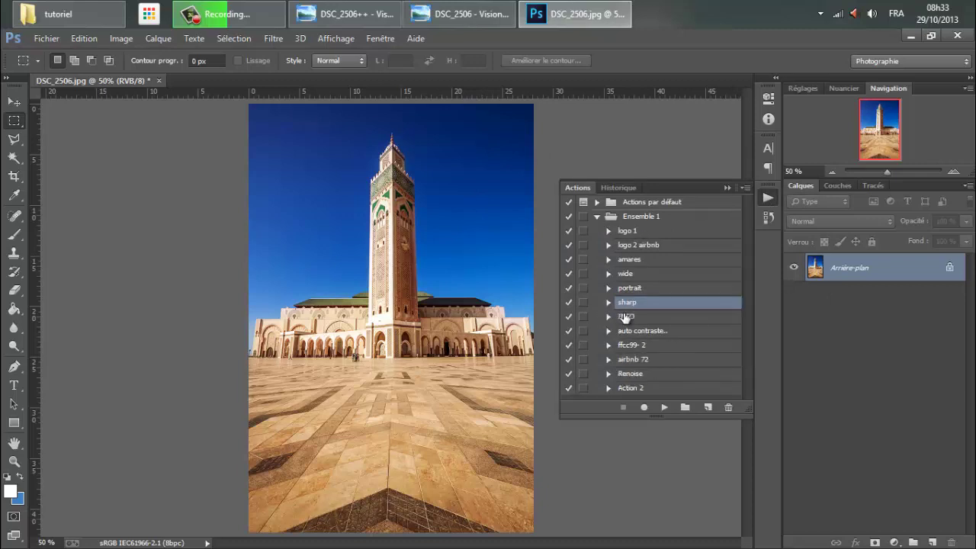
left_click(645, 232)
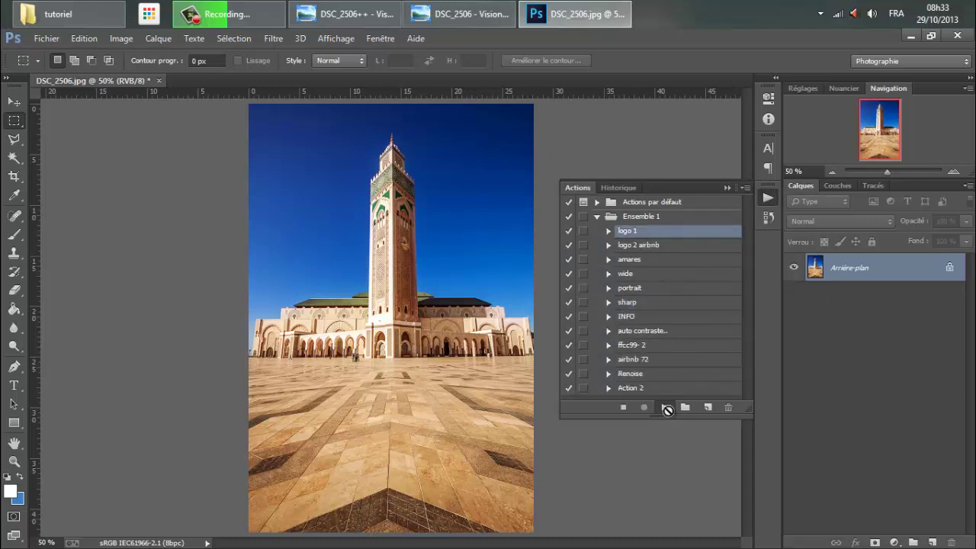
left_click(664, 407)
left_click(767, 197)
left_click_drag(331, 81, 338, 143)
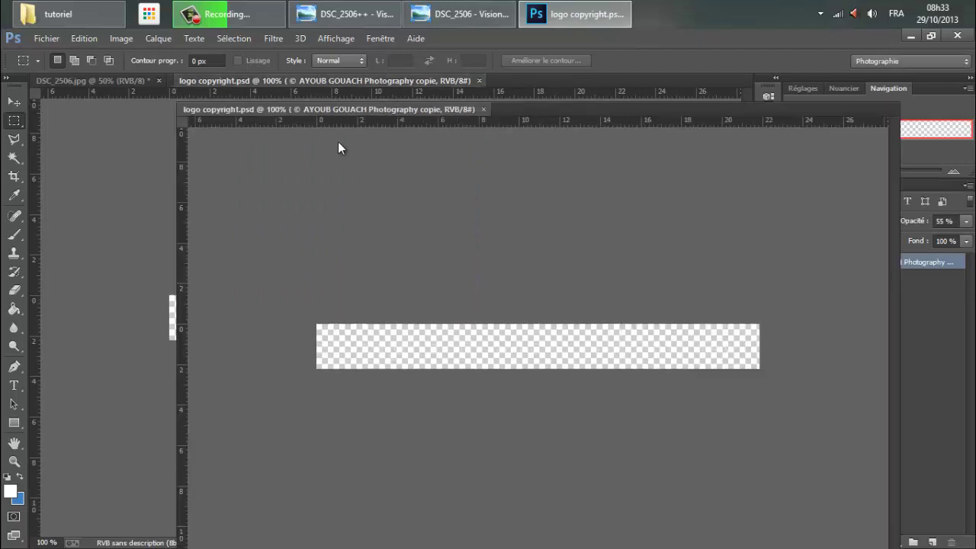
Move the copyright logo onto the mosque photo and set its opacity to 99%.
left_click(11, 104)
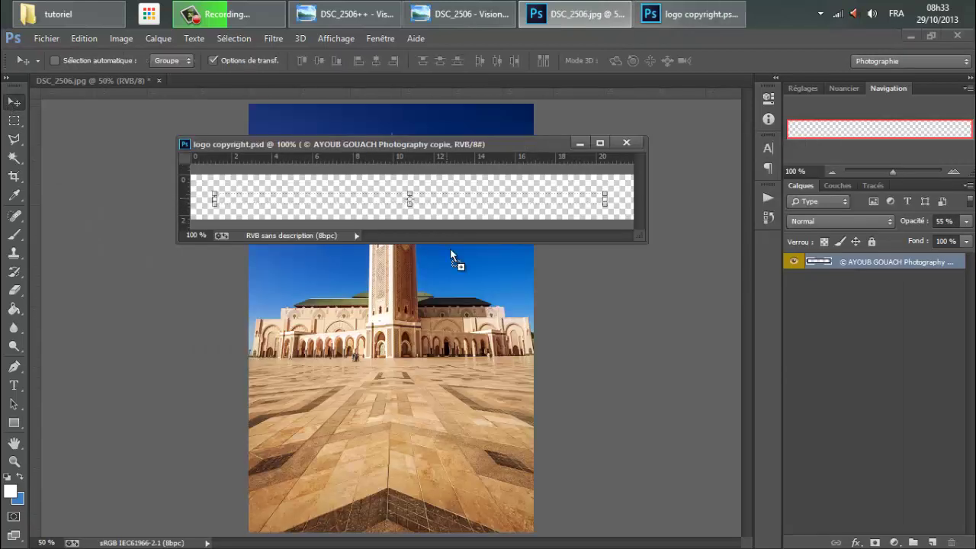
mouse_move(450, 248)
left_mouse_down()
mouse_move(439, 274)
mouse_move(454, 119)
mouse_move(456, 531)
left_mouse_up()
left_click(579, 143)
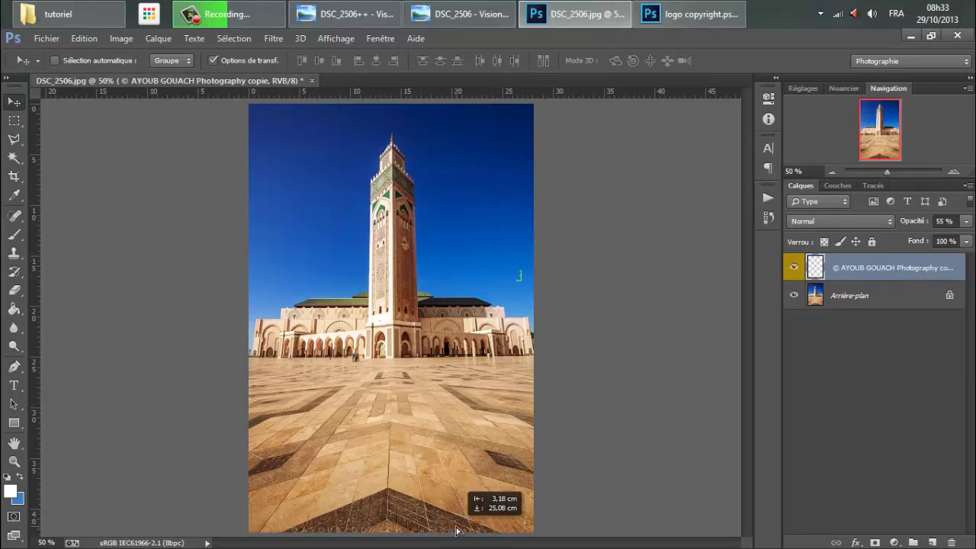
left_click(936, 222)
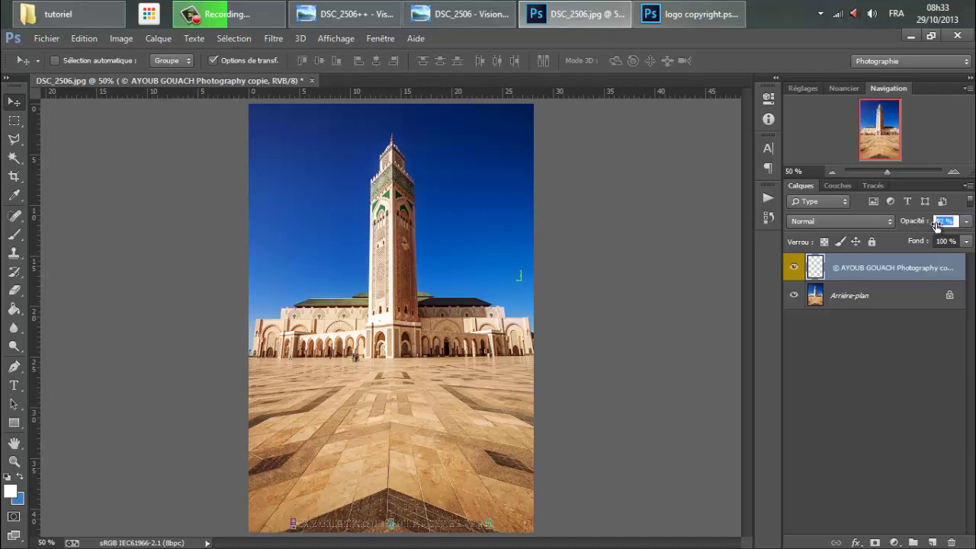
type("99")
key("Return")
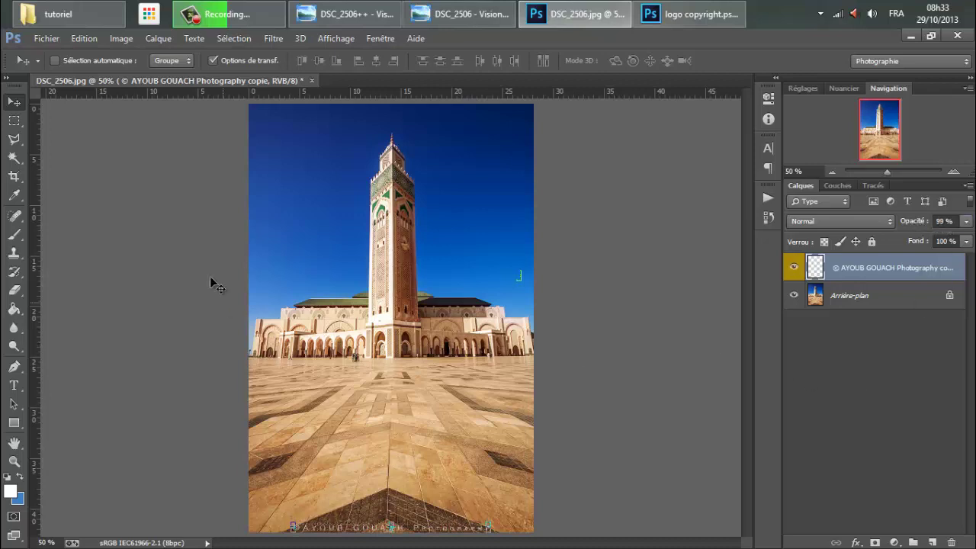
left_click(14, 121)
Save a JPEG copy named DSC_2506-72px to the desktop, accepting the JPEG options.
left_click(47, 38)
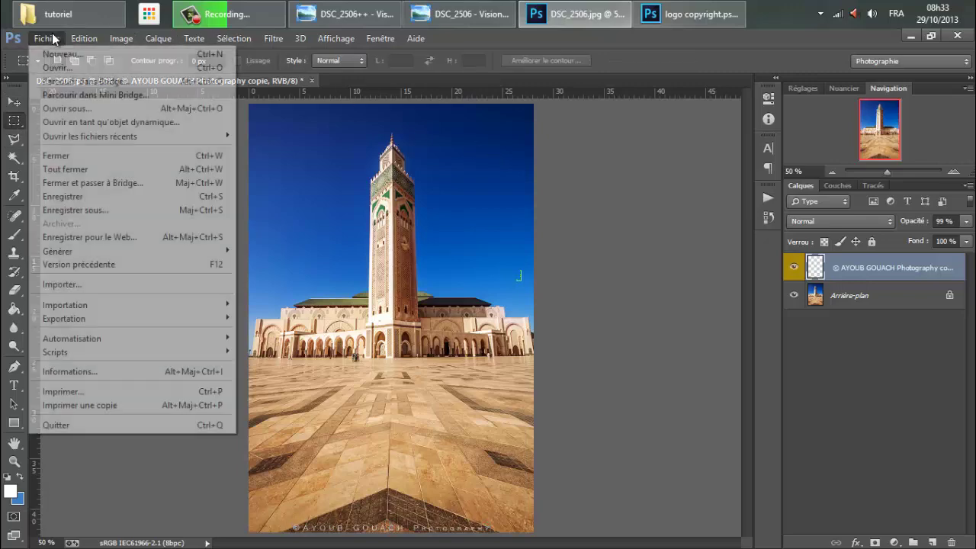
left_click(120, 209)
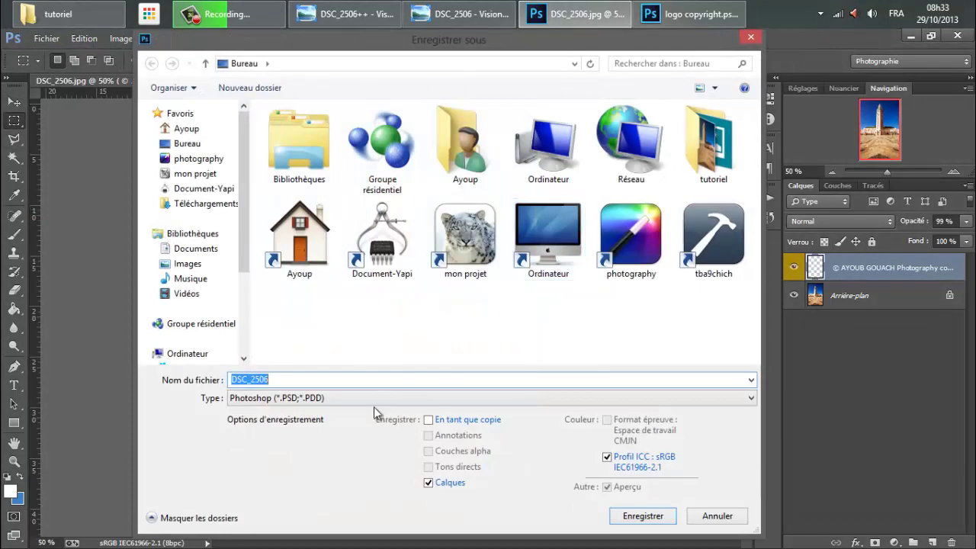
left_click(353, 396)
left_click(341, 265)
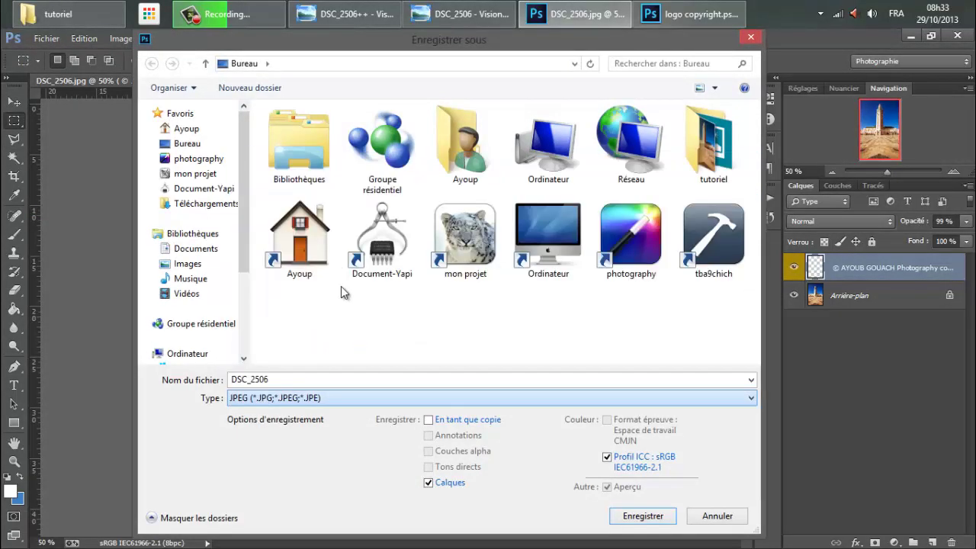
left_click(354, 382)
type("-72px")
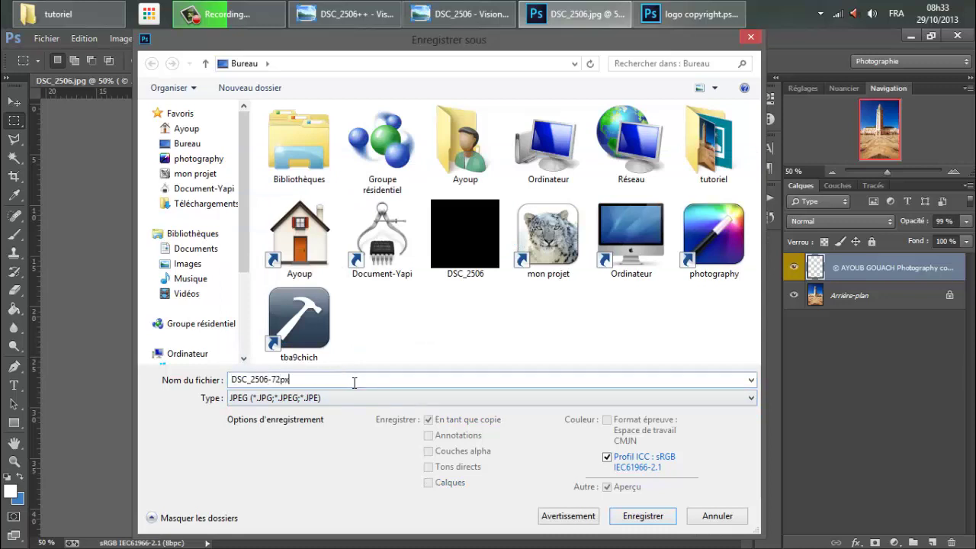
left_click(643, 517)
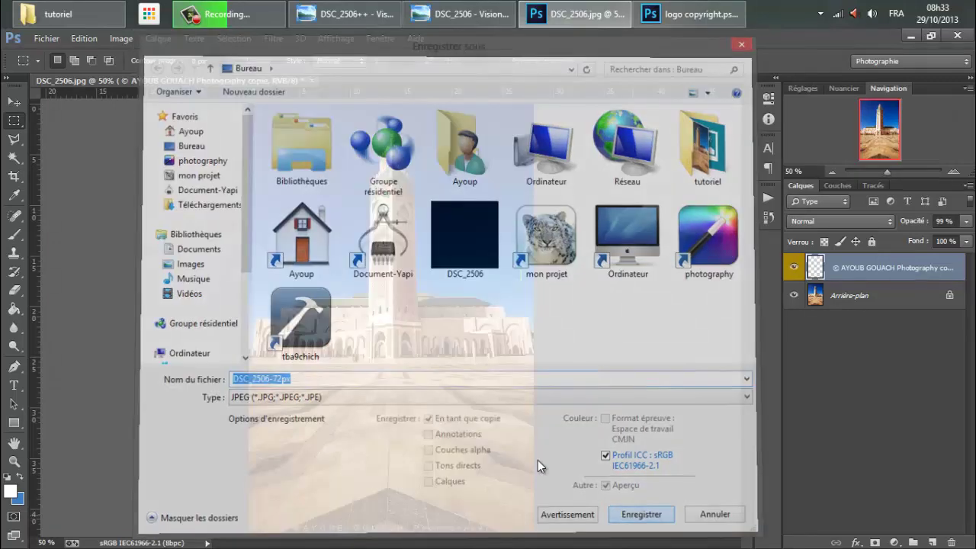
left_click(565, 131)
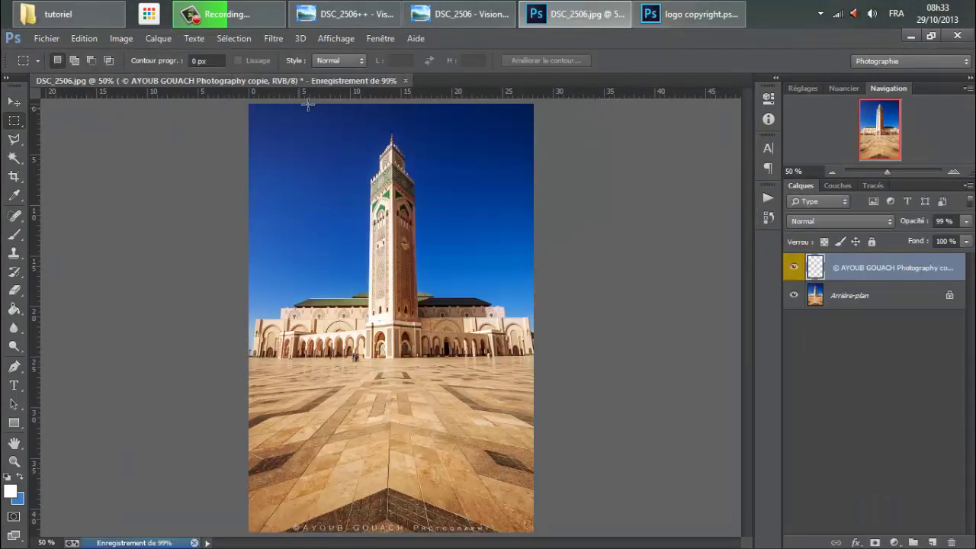
Open DSC_2506-72px from the desktop in Photo Viewer beside the original DSC_2506.
left_click(576, 14)
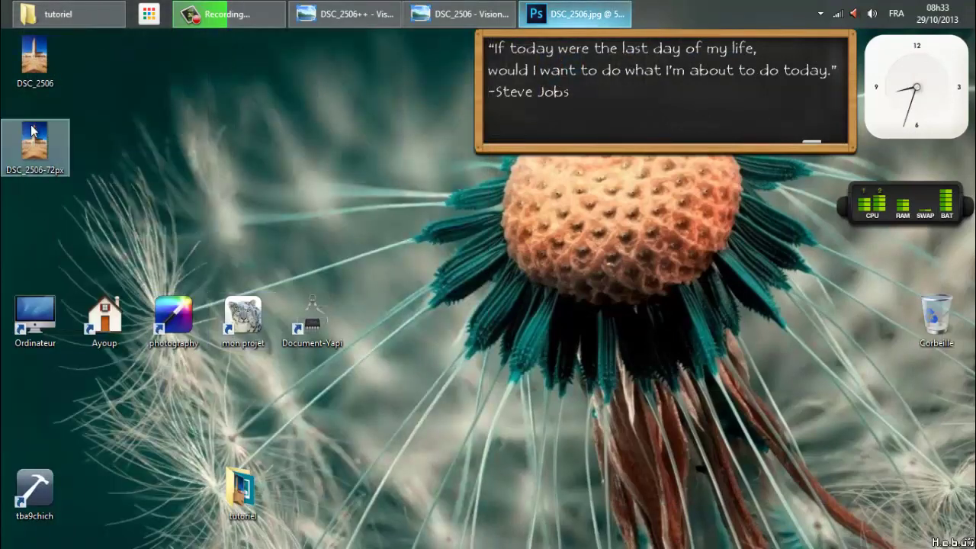
double_click(36, 145)
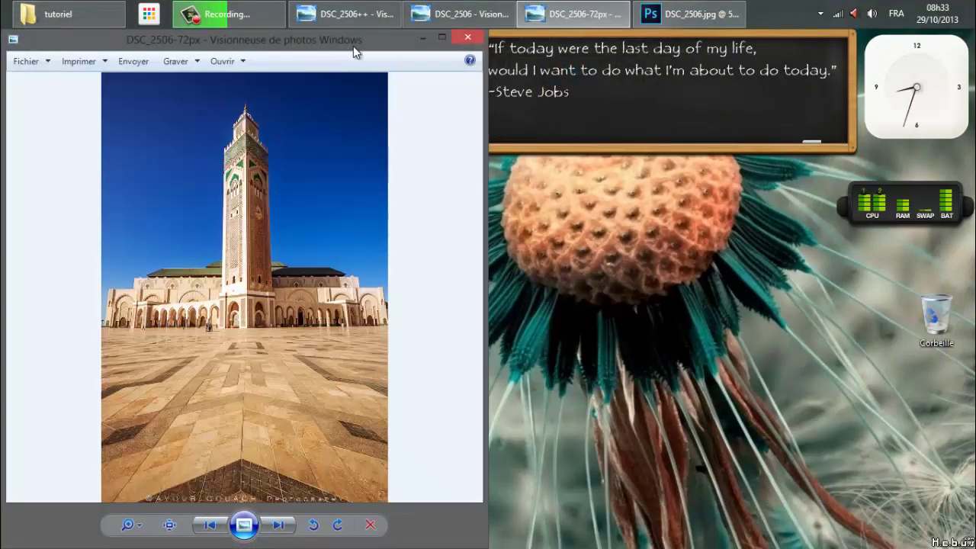
left_click_drag(355, 51, 705, 51)
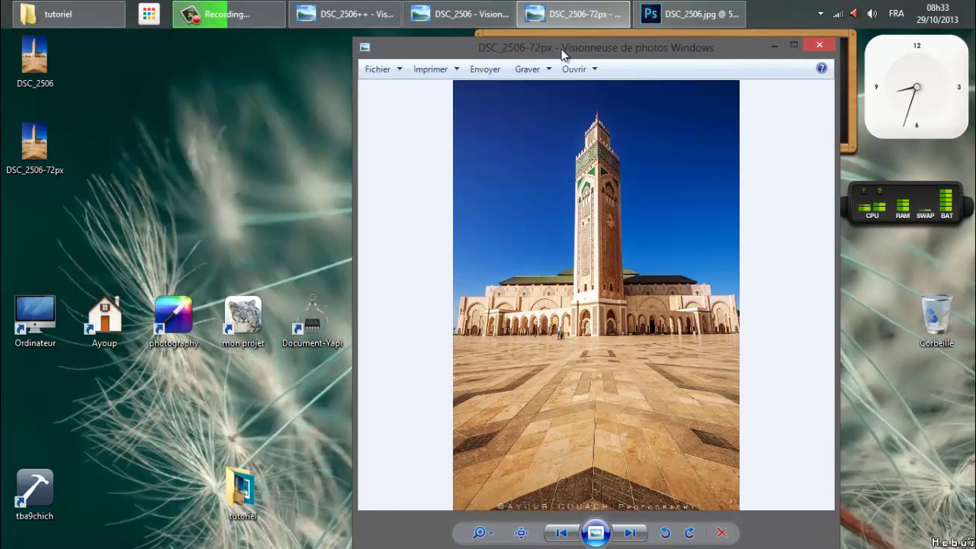
left_click_drag(562, 53, 628, 50)
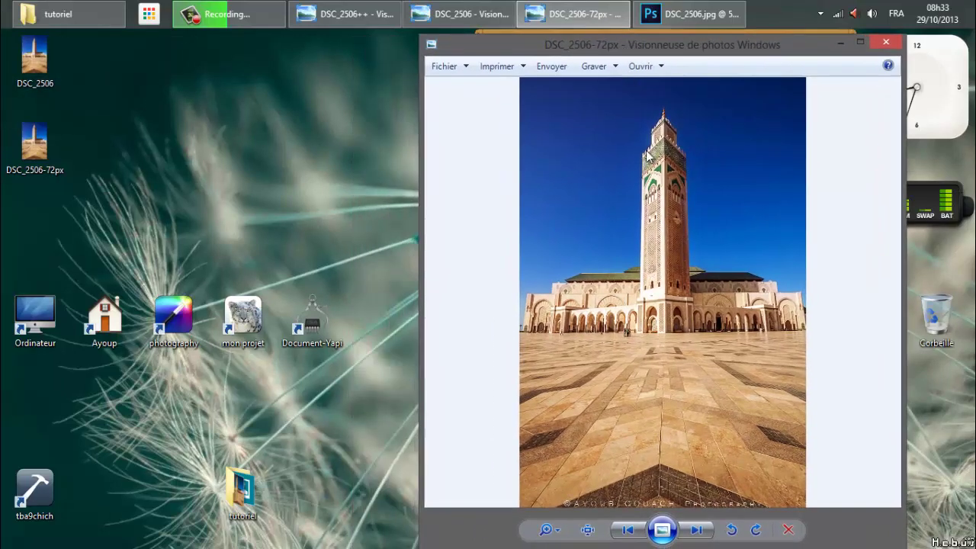
left_click(467, 9)
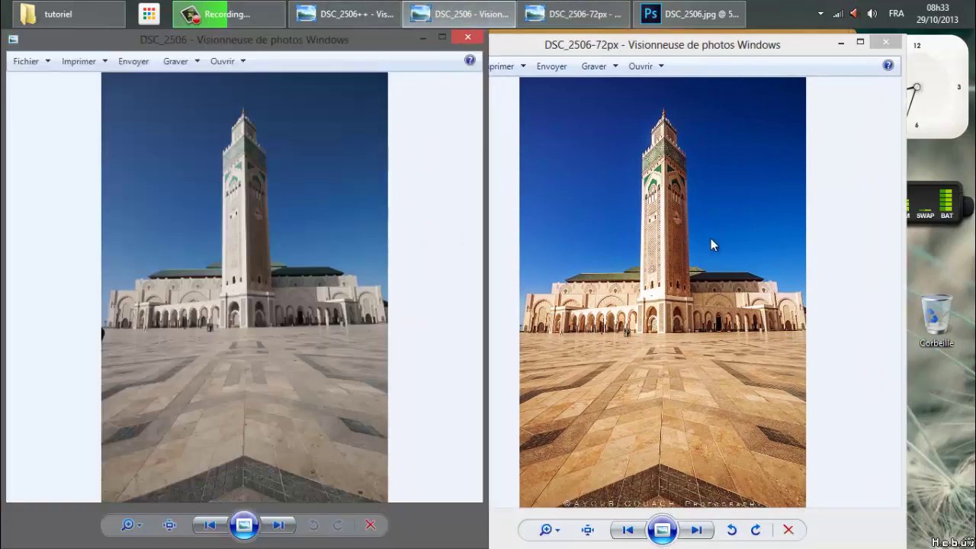